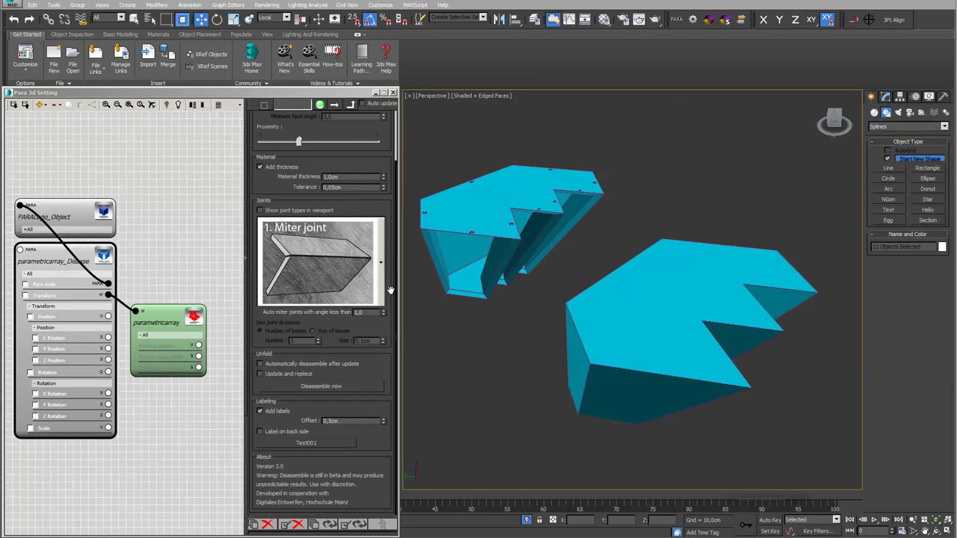
Set the joint type to 6. Box joint 1 and disassemble the object with it
click(384, 295)
scroll(346, 438, down, 3)
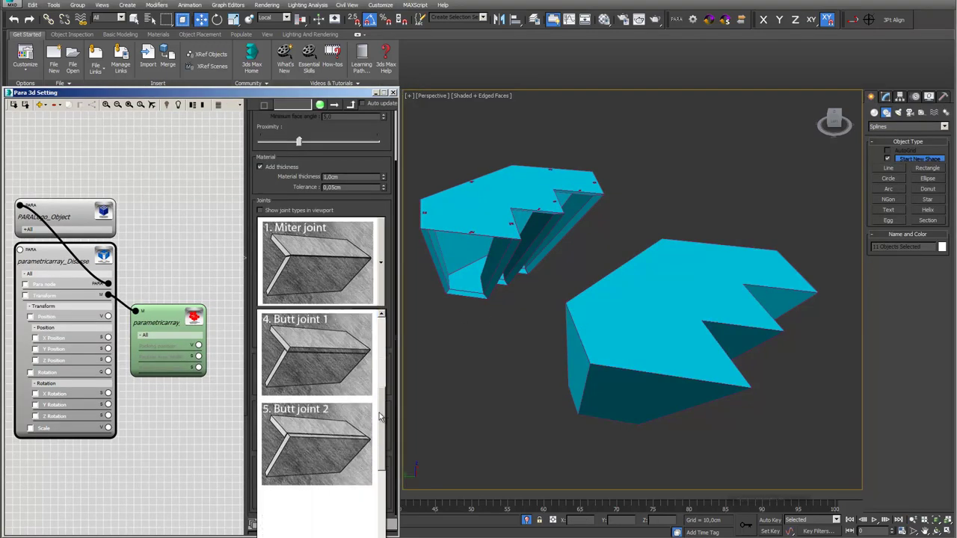
click(346, 438)
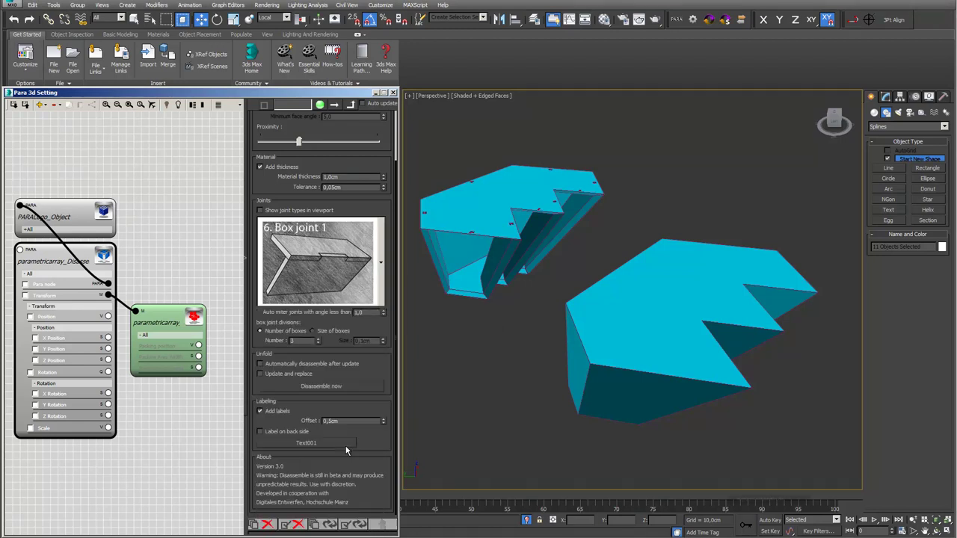
click(346, 386)
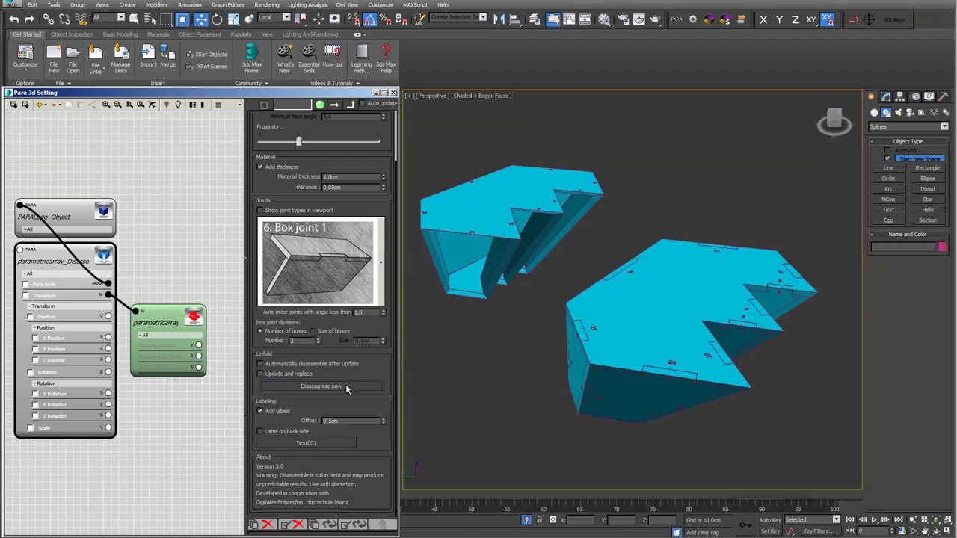
Select the Para members and shift the box-jointed panels outward from the solid along their local axes
click(239, 104)
click(204, 117)
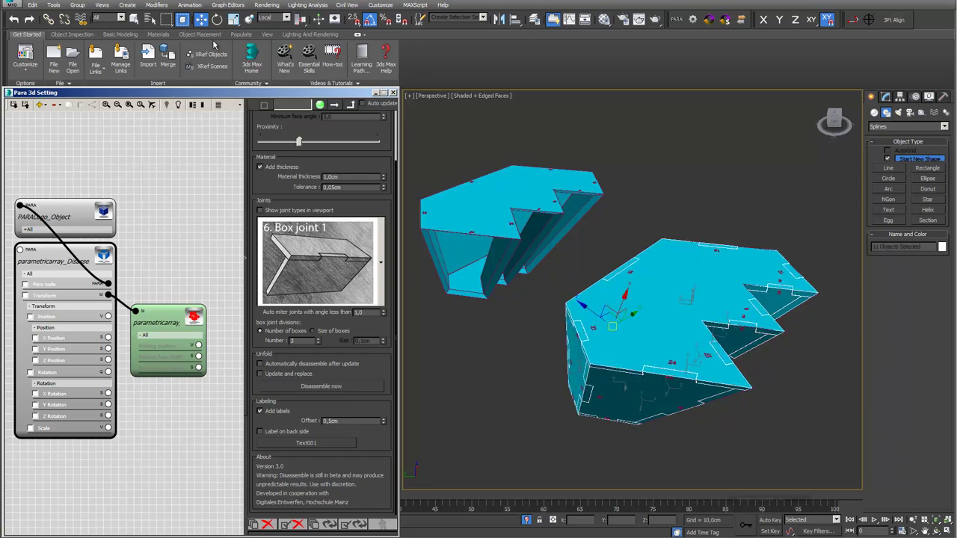
drag(614, 326, 596, 281)
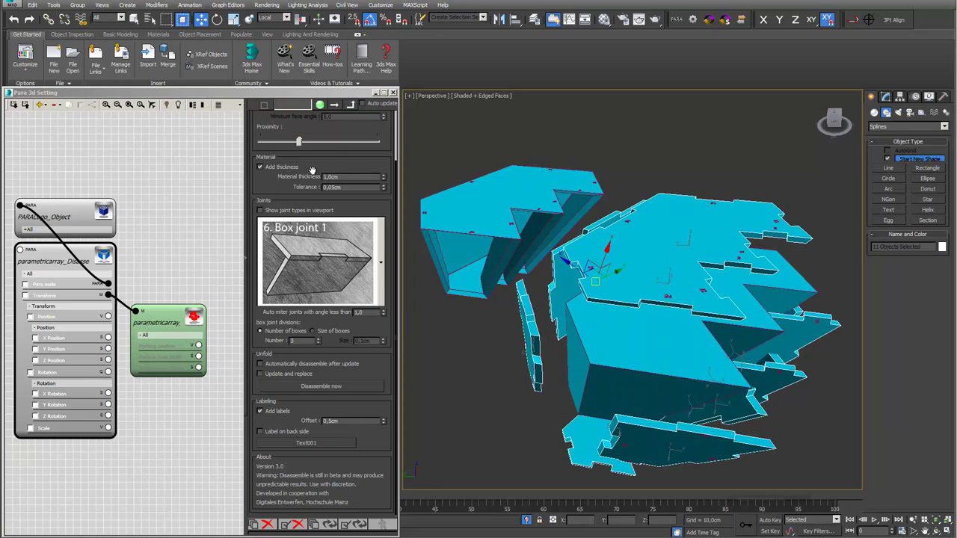
click(668, 293)
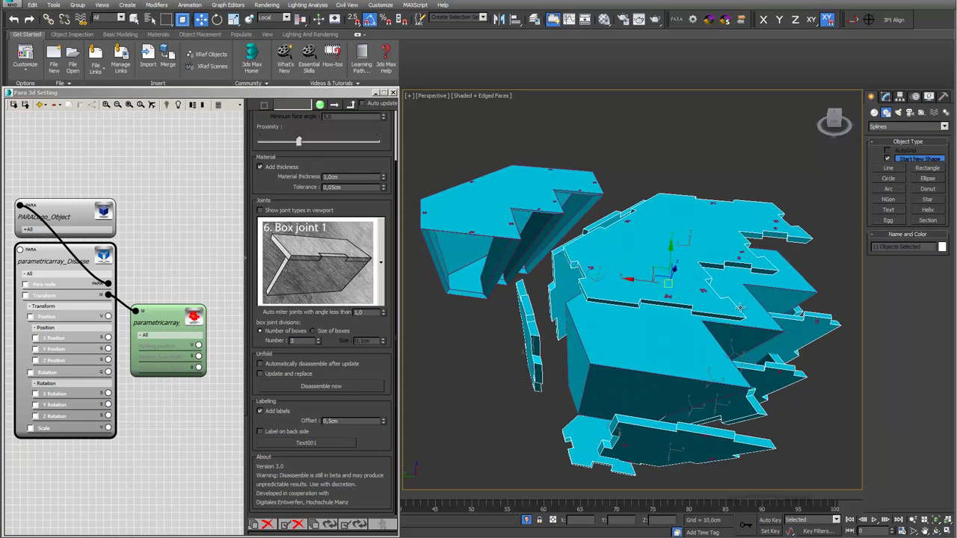
scroll(666, 296, up, 5)
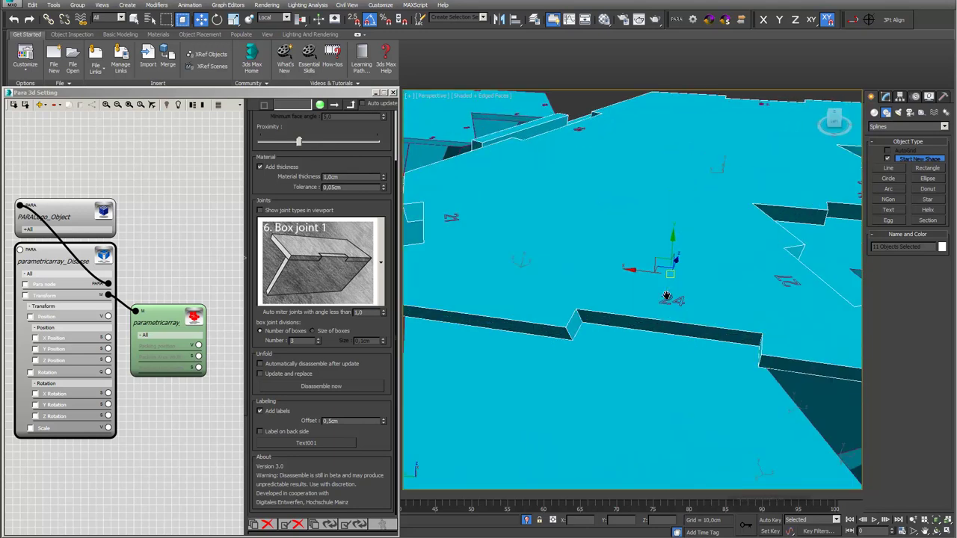
scroll(667, 296, up, 2)
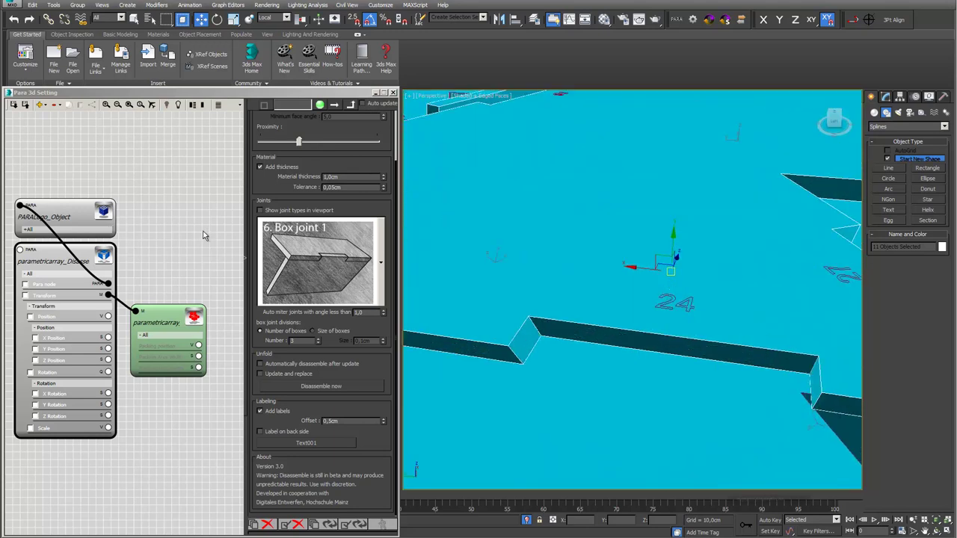
Move the Para 3d Setting window off the Top view and inspect the packed box-jointed pieces
click(178, 106)
drag(190, 93, 236, 460)
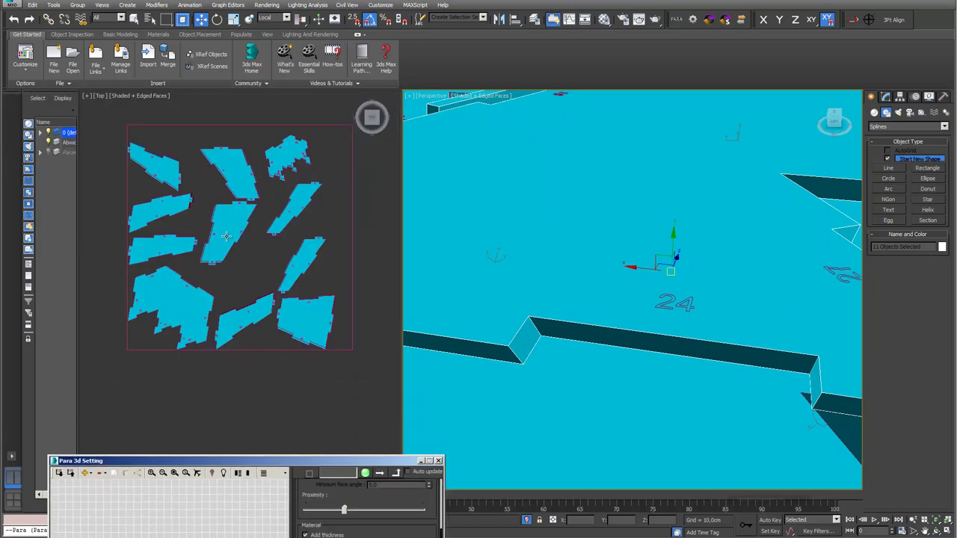
scroll(225, 236, up, 6)
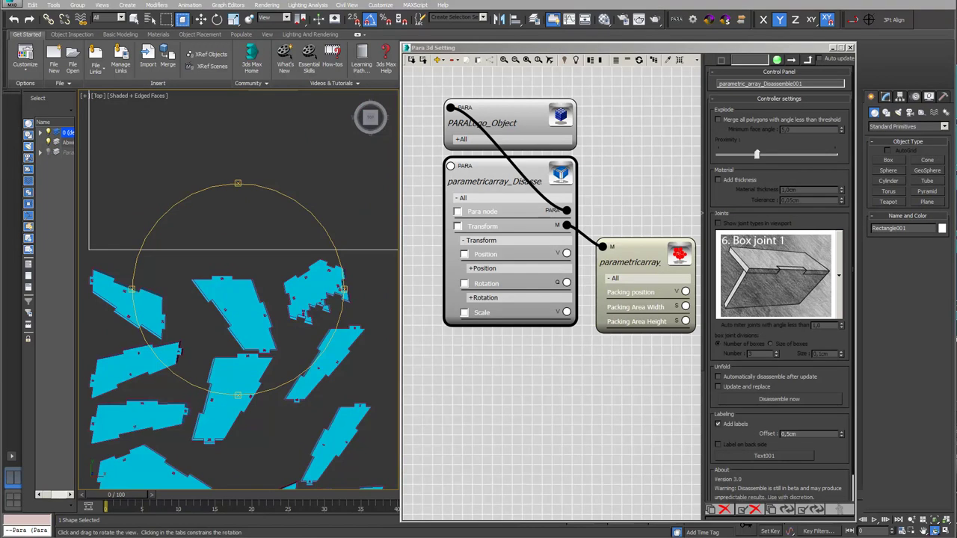
Disassemble the object without added thickness and update the packing controller to arrange the flat pieces in Rectangle001
click(719, 180)
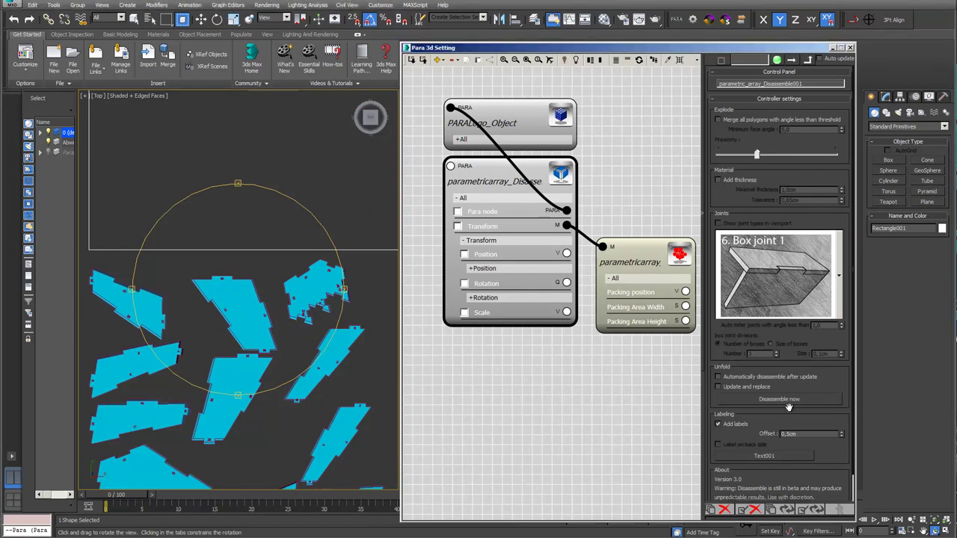
click(645, 250)
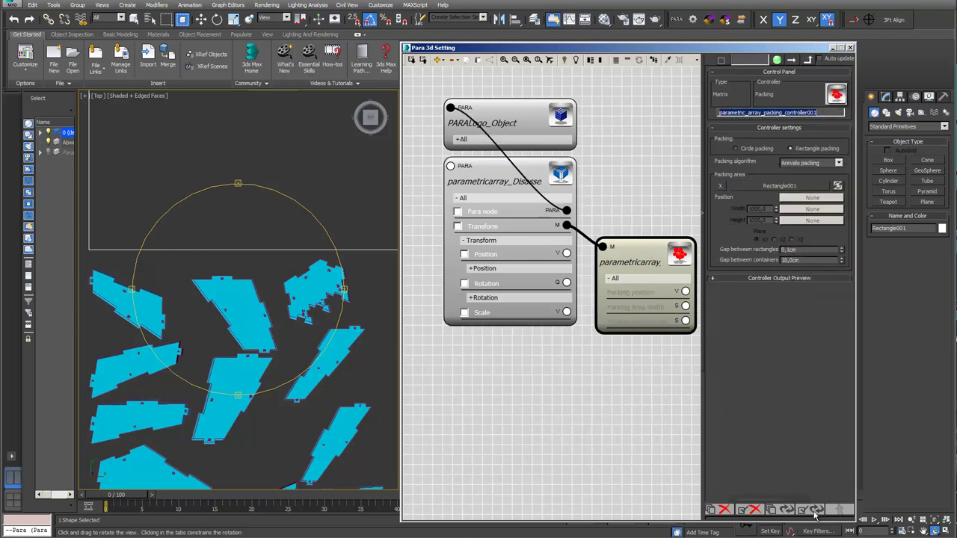
click(814, 509)
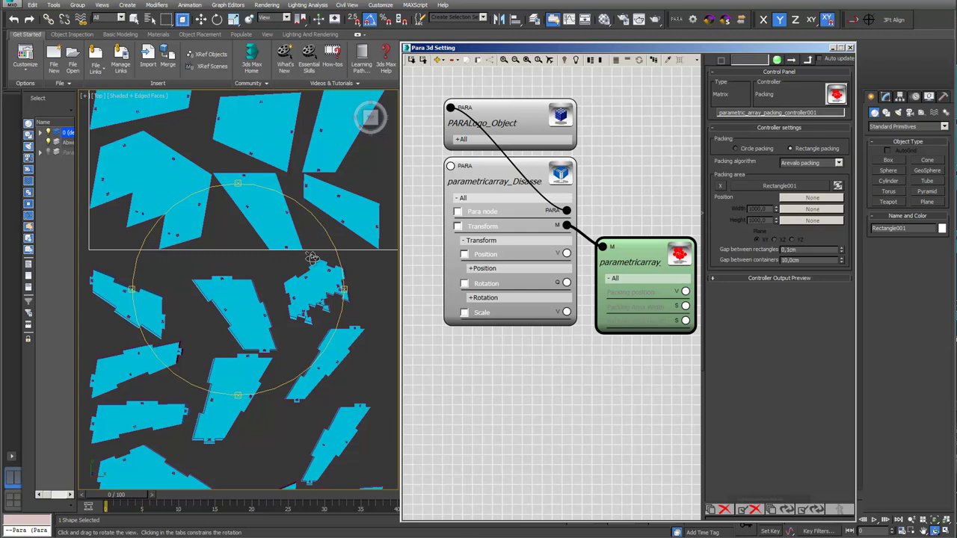
Compare the outlines and edge labels of the plain flat pieces with the box-jointed pieces in the Top view
scroll(254, 232, up, 2)
middle_drag(254, 232, 260, 221)
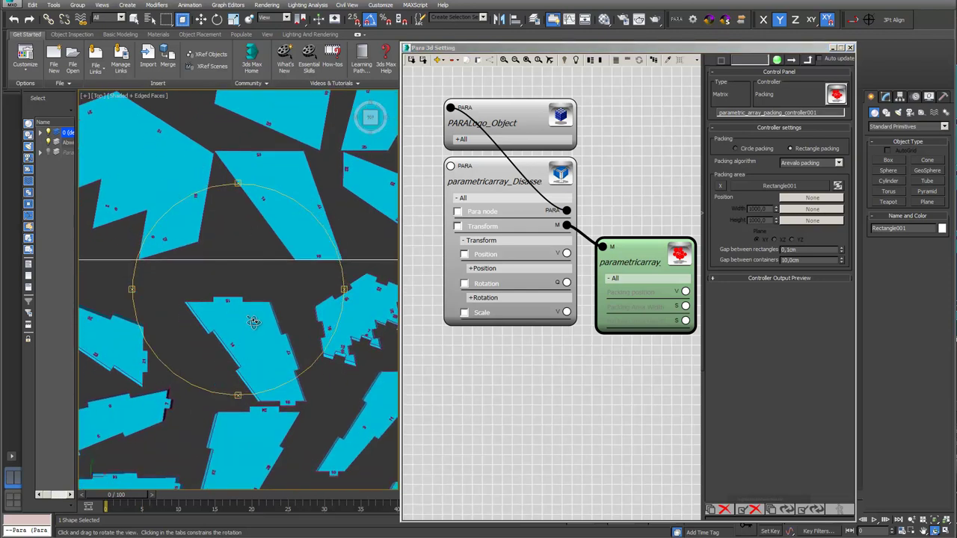
middle_drag(249, 321, 236, 303)
scroll(237, 292, up, 4)
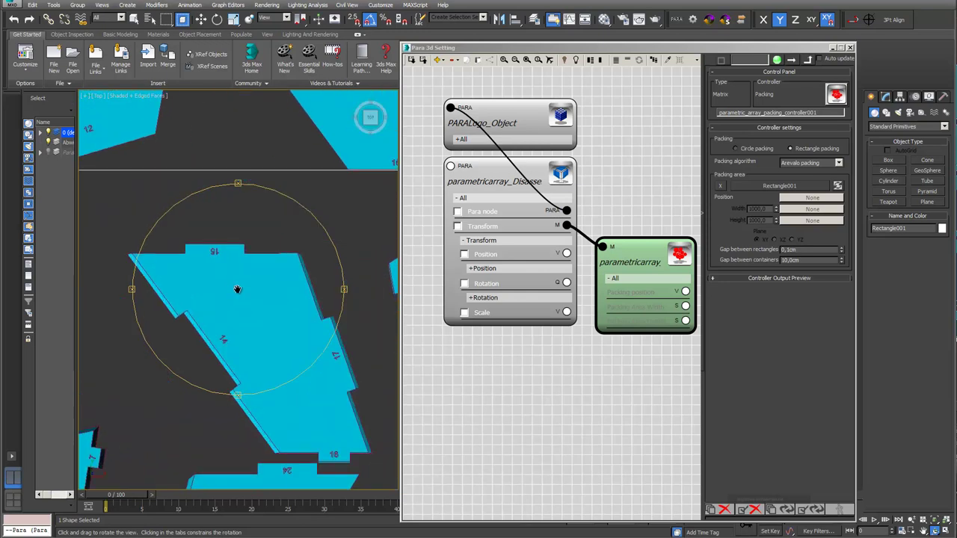
scroll(237, 290, down, 4)
scroll(261, 305, up, 3)
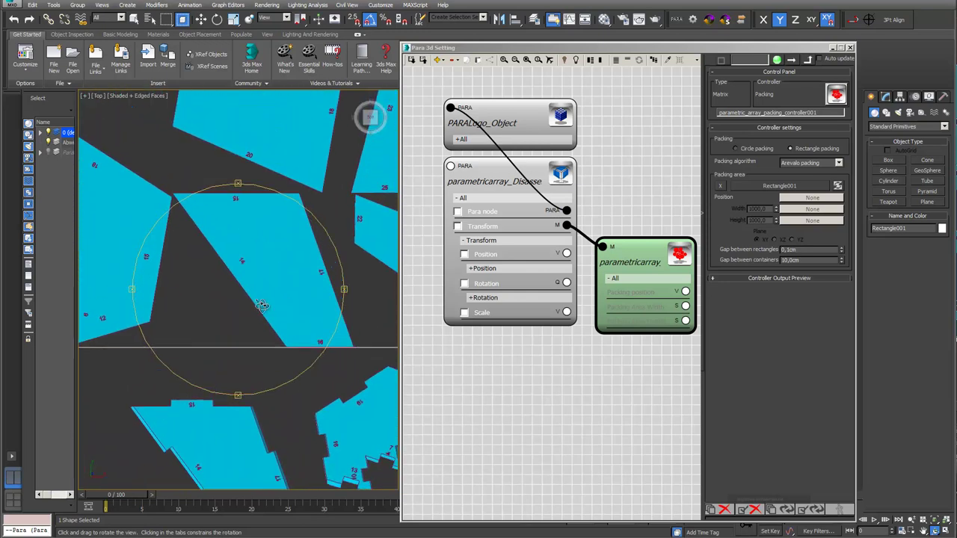
drag(252, 281, 229, 318)
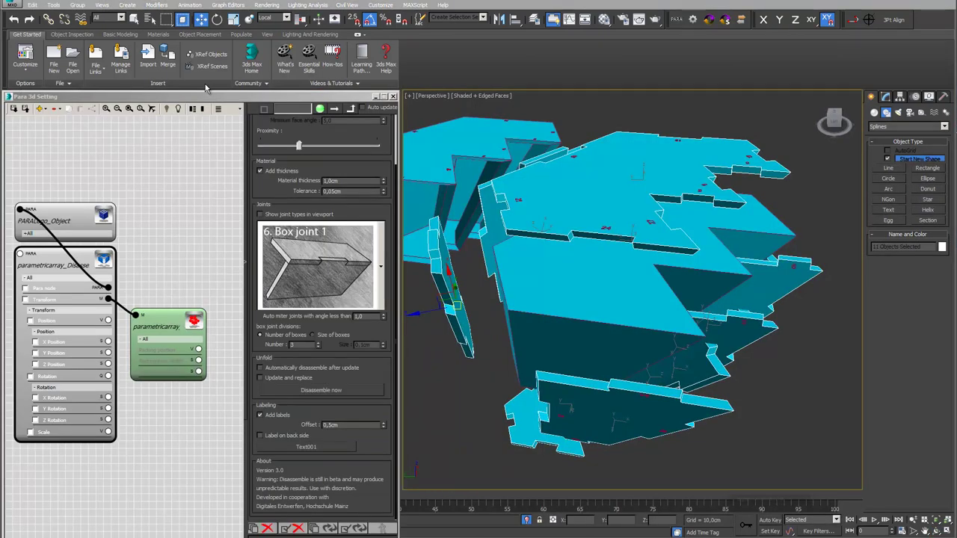
Locate the Disassemble node among the PARA nodes that can be added, and reveal the remaining Para tools
click(40, 109)
mouse_move(50, 121)
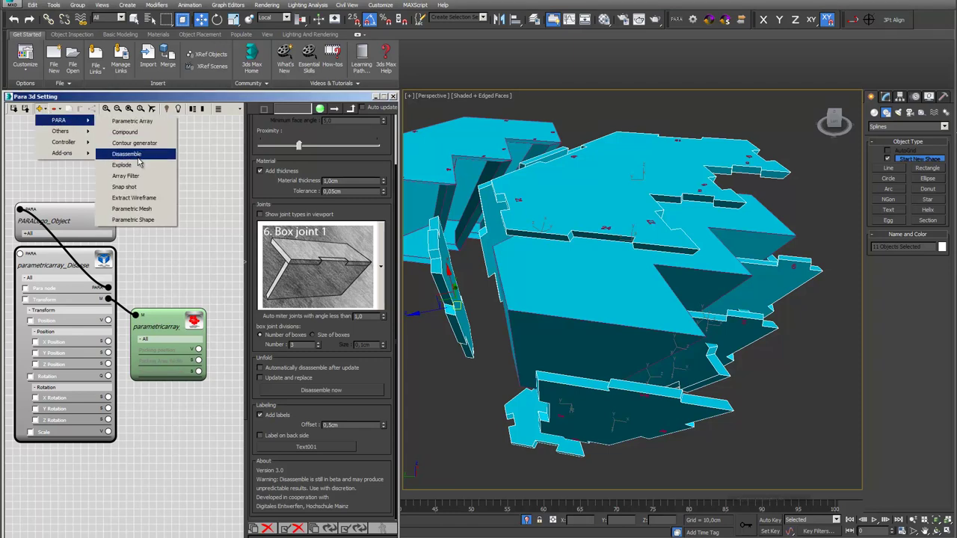
click(239, 111)
click(239, 111)
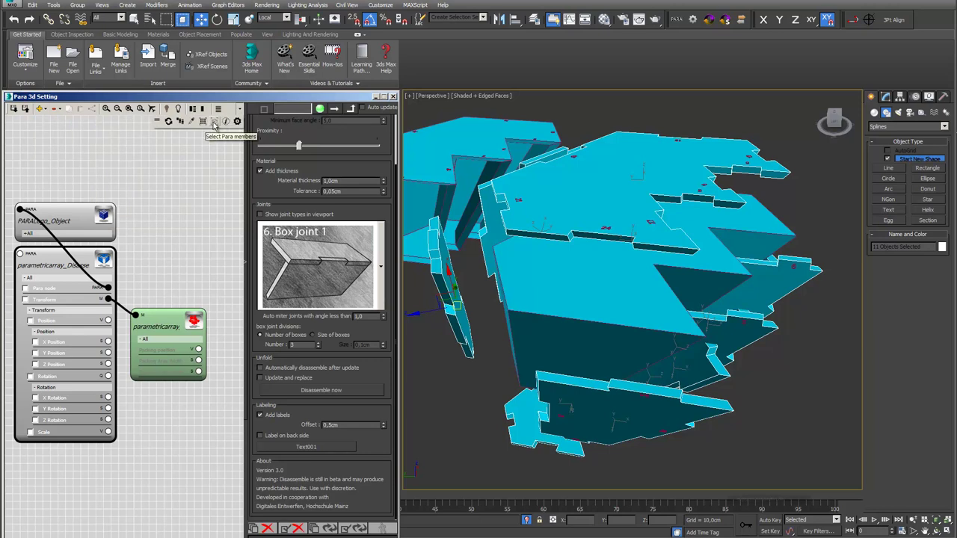
Open the Para forum website from the About Para information and look through its Downloads section
click(236, 121)
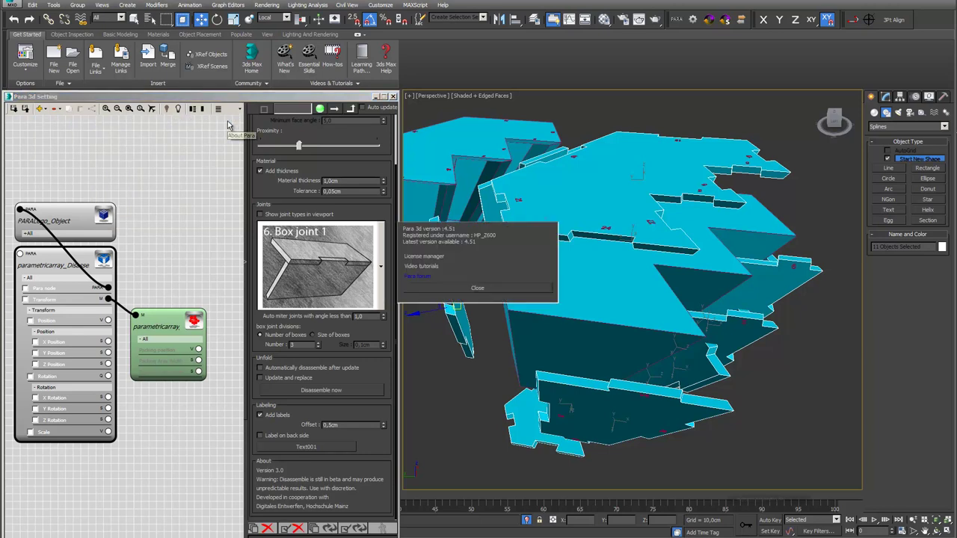
click(420, 276)
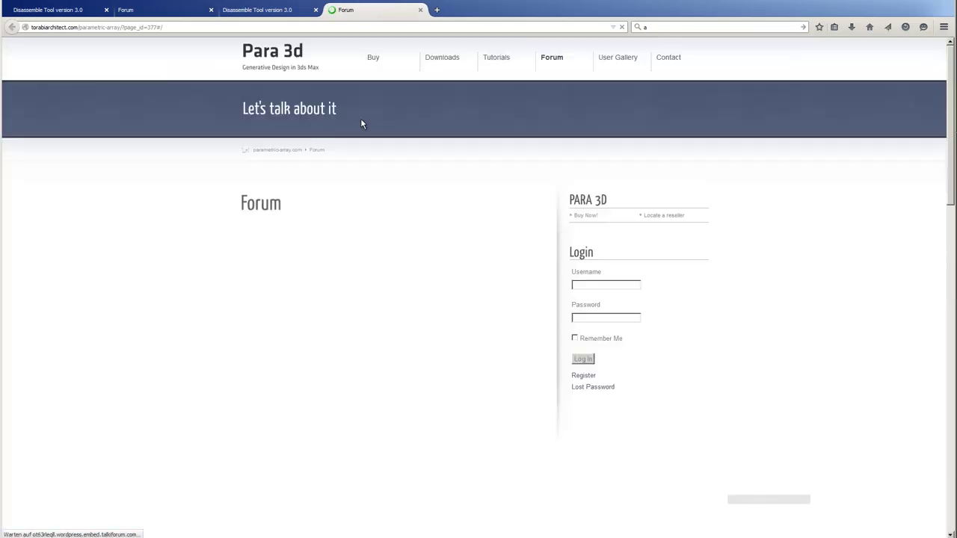
mouse_move(441, 60)
click(453, 109)
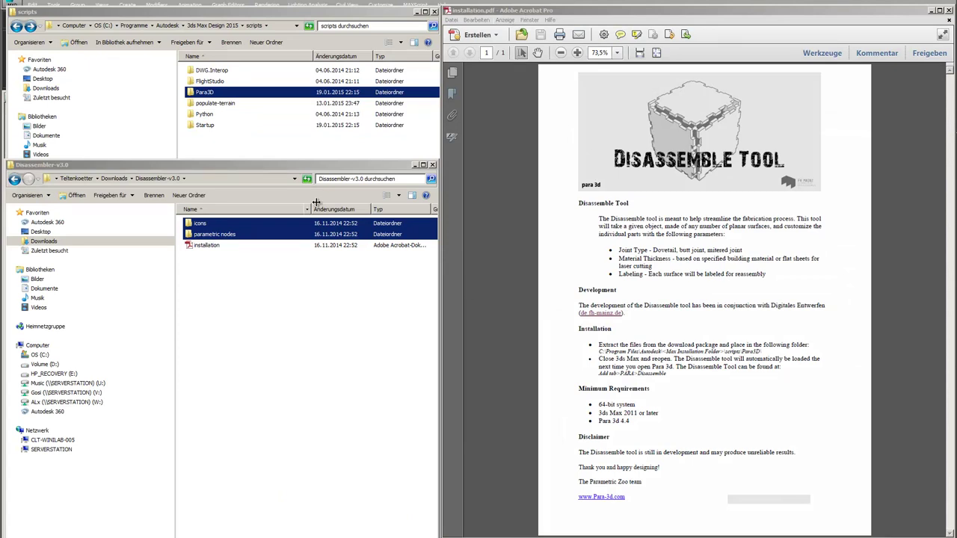
Try to copy the icons and parametric nodes folders from Disassembler-v3.0 into the Para3D scripts folder
click(323, 169)
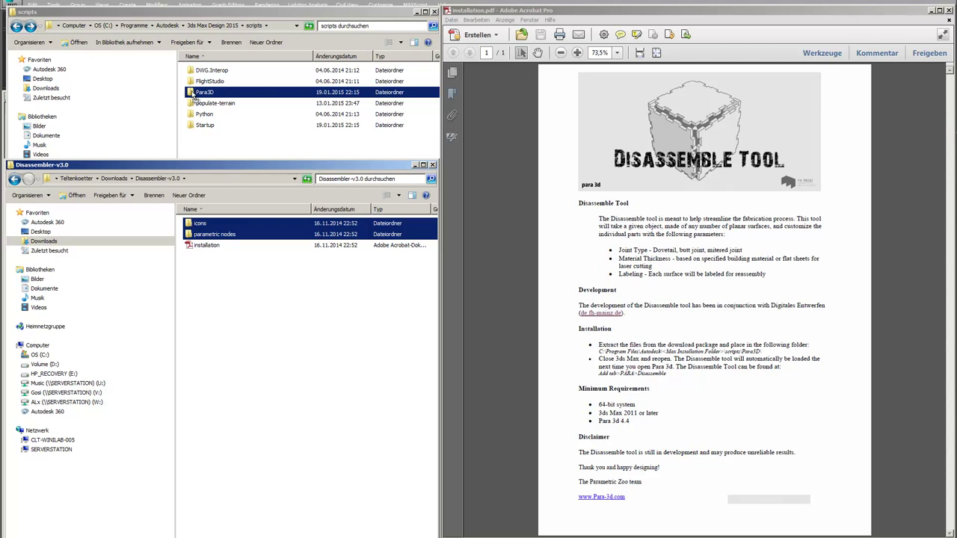
drag(205, 95, 205, 96)
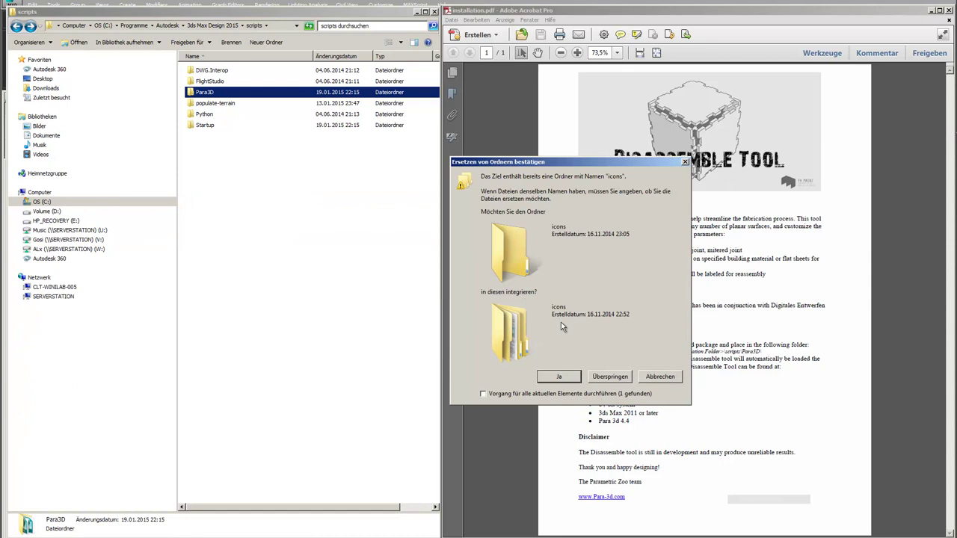
click(662, 378)
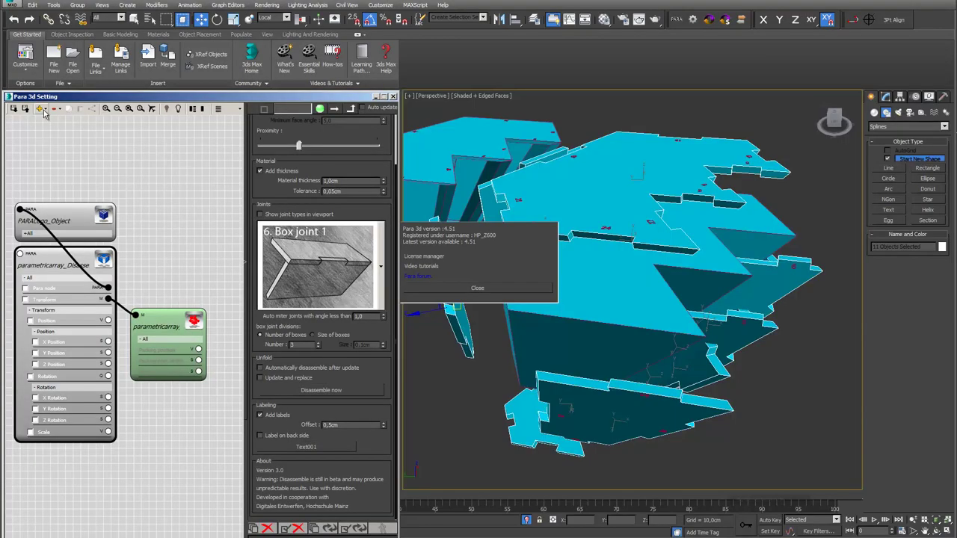
Show the PARA node types available for adding to the Para graph
click(42, 111)
mouse_move(58, 121)
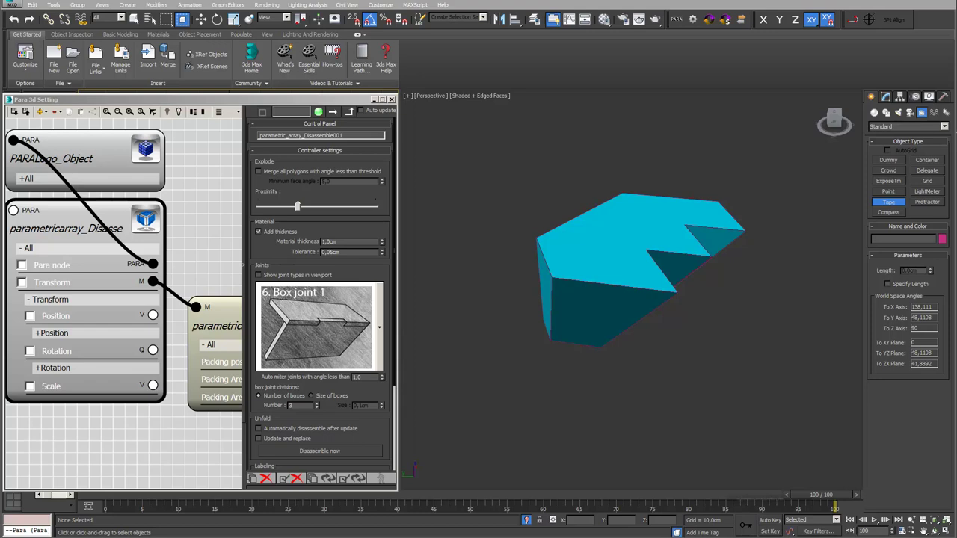
Measure the object in the Top view with a Tape helper snapped between two opposite corner vertices
key(Escape)
key(s)
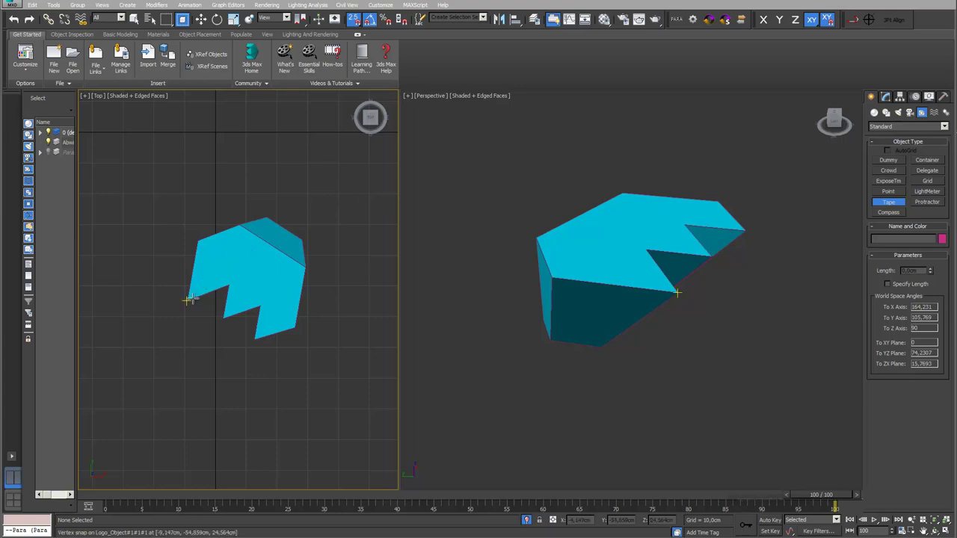
drag(188, 299, 307, 267)
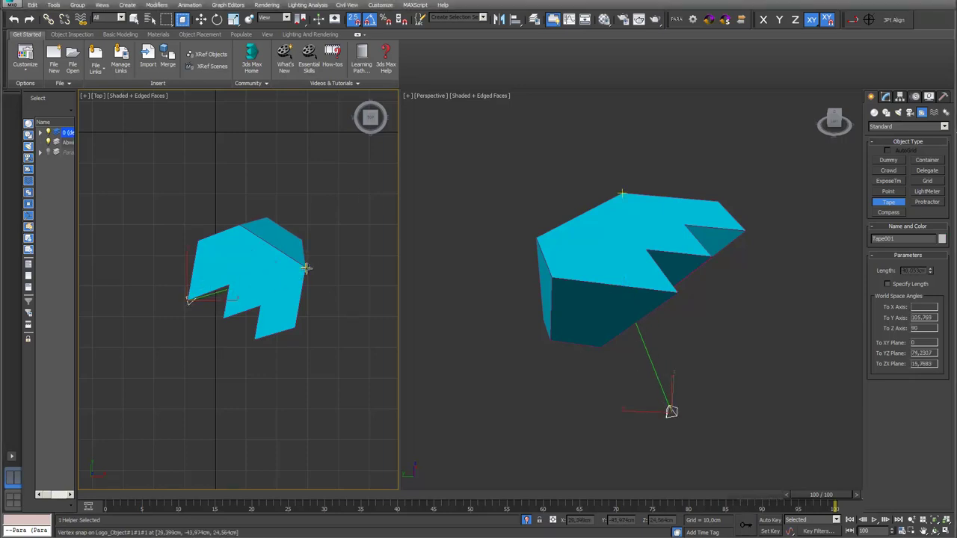
right_click(307, 267)
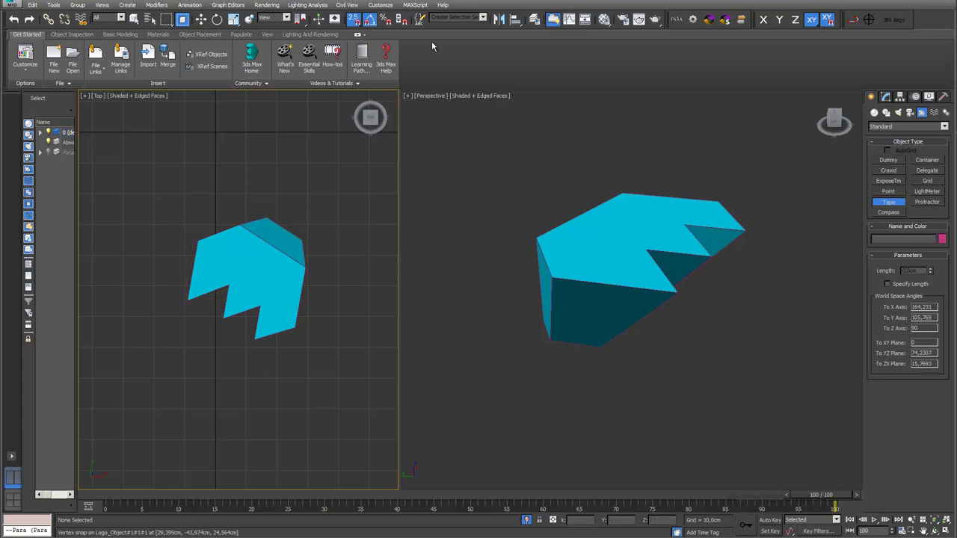
Check the display unit scale and the system unit scale, leaving both dialogs without changes
click(381, 5)
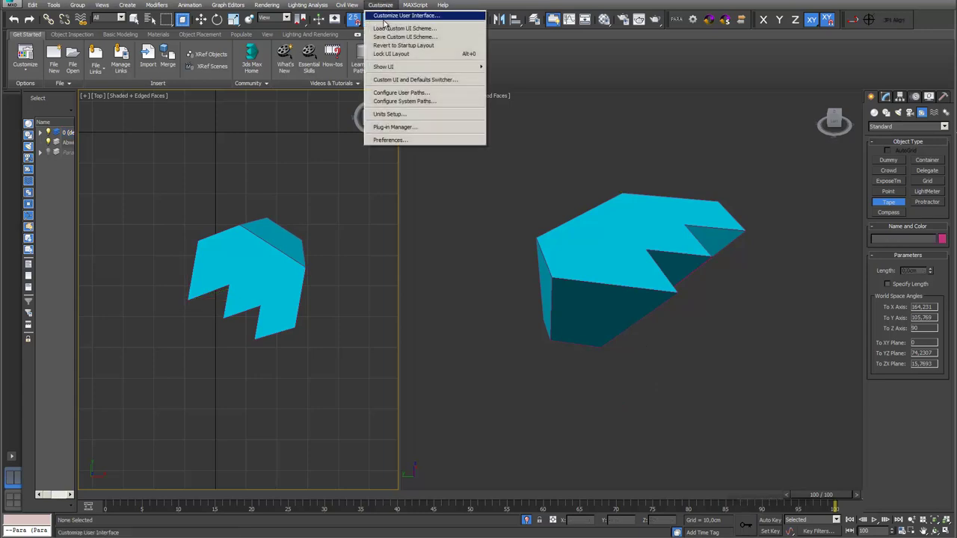
click(389, 114)
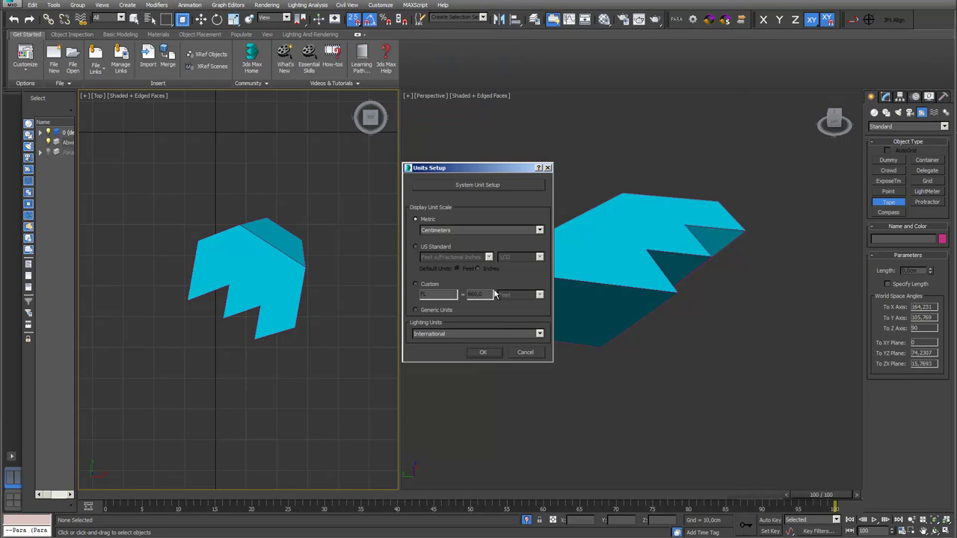
click(512, 186)
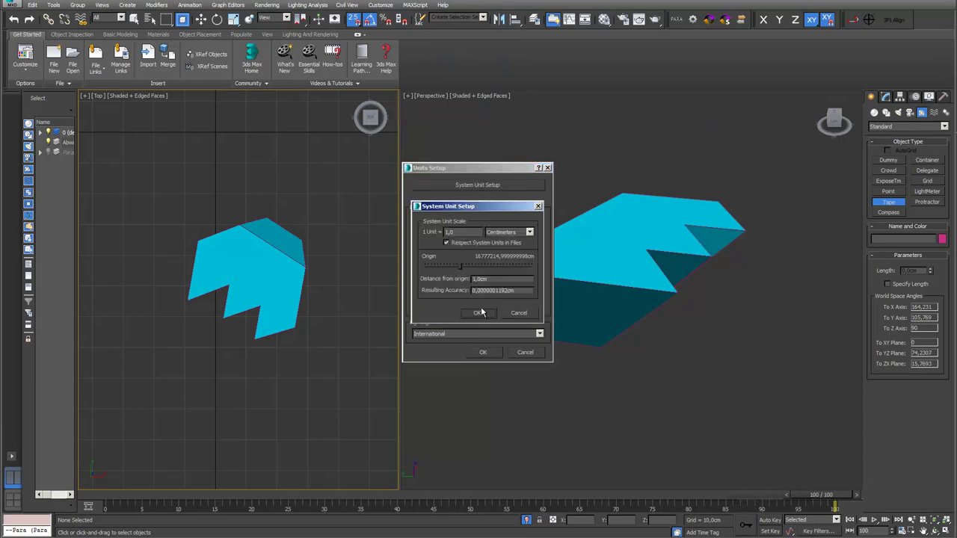
click(523, 317)
click(530, 352)
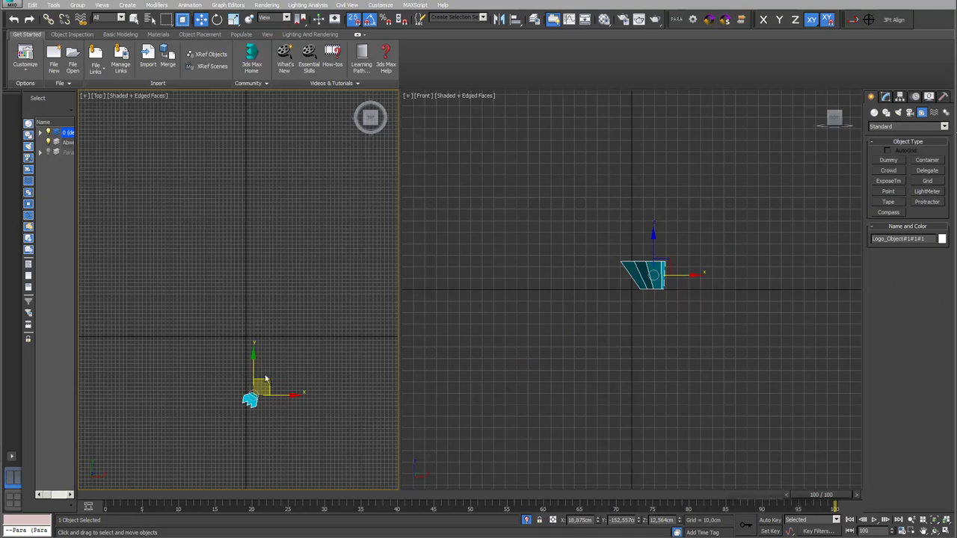
Move the logo object closer to the world origin in the Top view
drag(263, 381, 231, 328)
scroll(219, 292, up, 5)
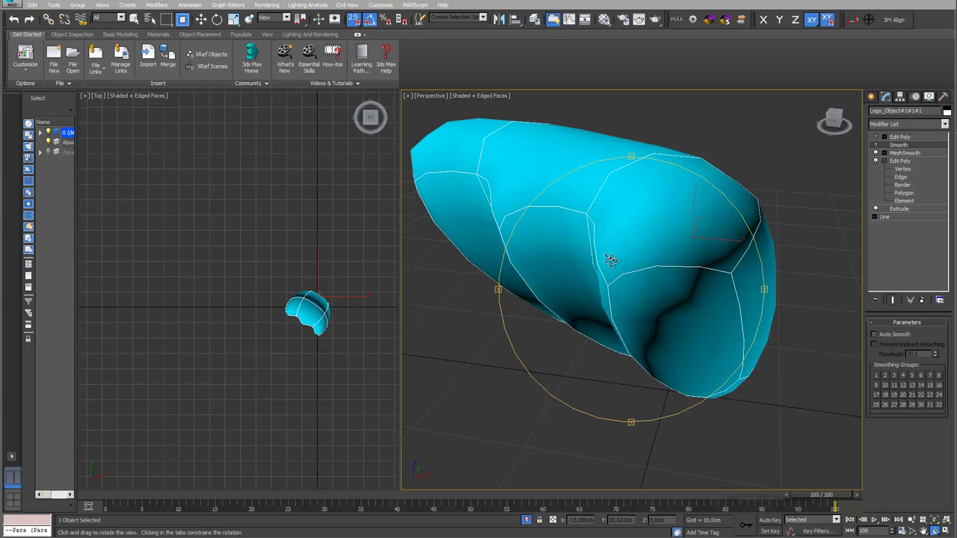
mouse_move(615, 272)
mouse_down()
mouse_move(605, 261)
mouse_move(613, 265)
mouse_up()
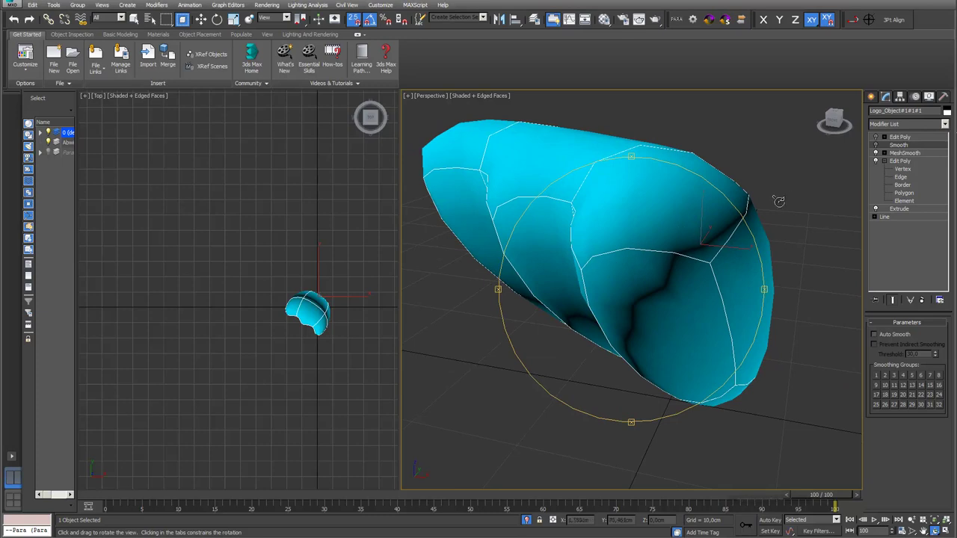
Enable the disabled modifiers above MeshSmooth on the logo object and inspect its flat-faceted, subdivided surface
click(876, 151)
click(877, 137)
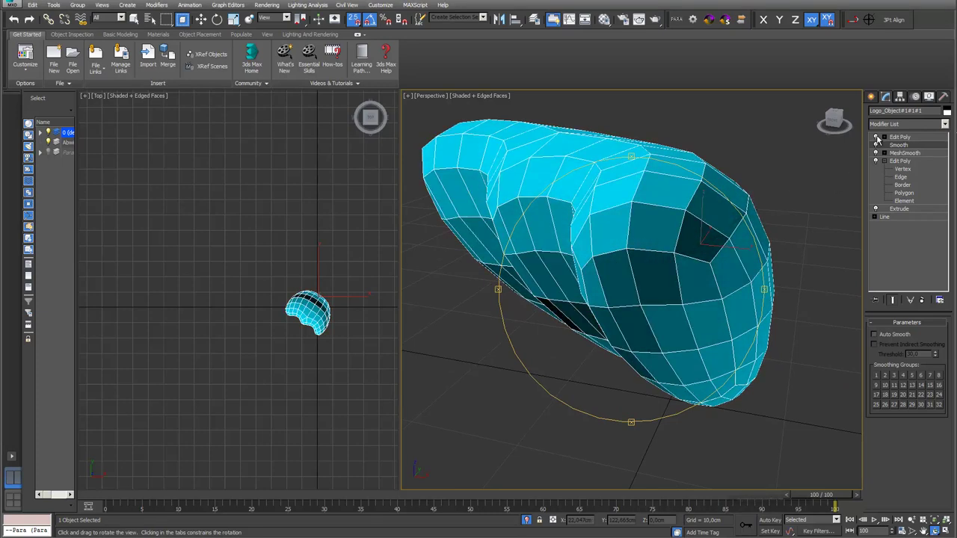
drag(641, 300, 643, 303)
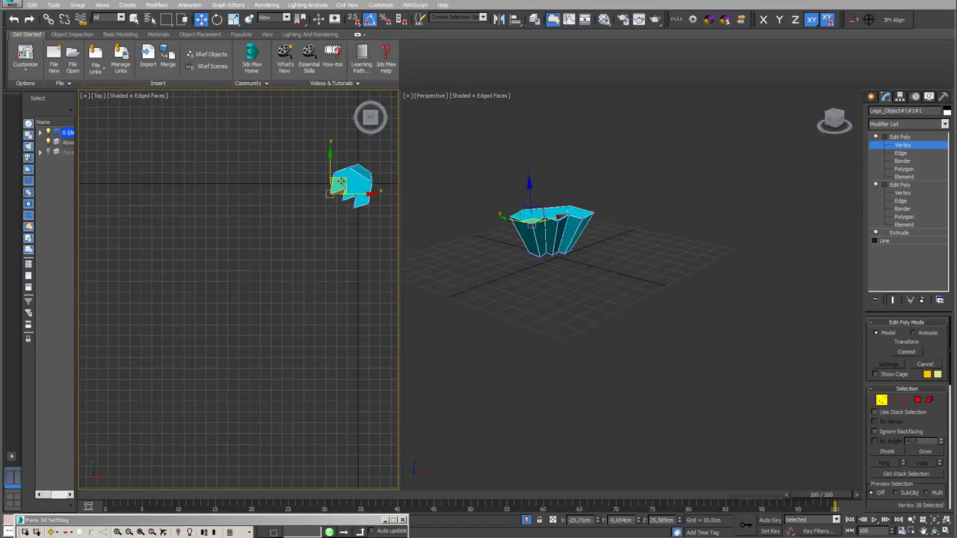
Stretch the logo object by moving a vertex far outward in the Top view, and disassemble it with a 10,0 cm material thickness
drag(339, 181, 111, 380)
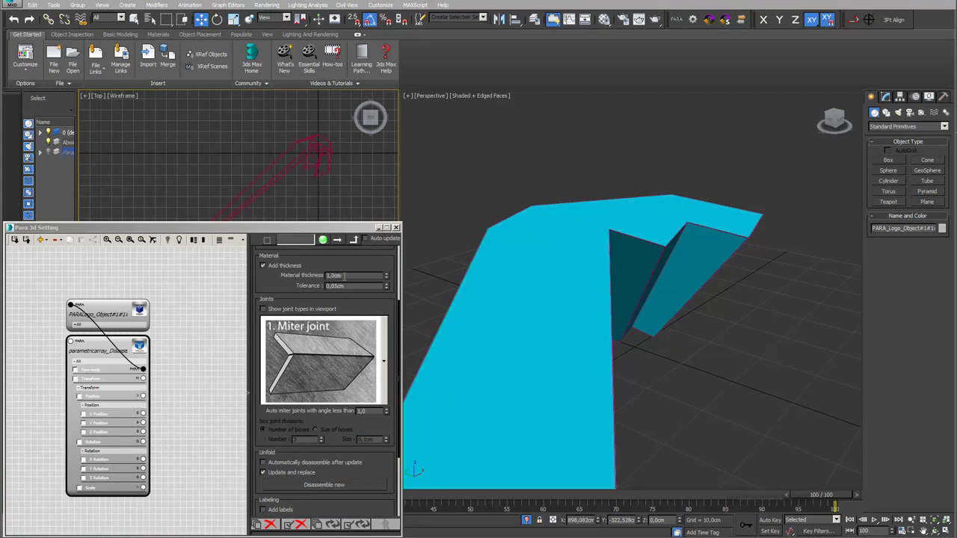
drag(346, 275, 317, 276)
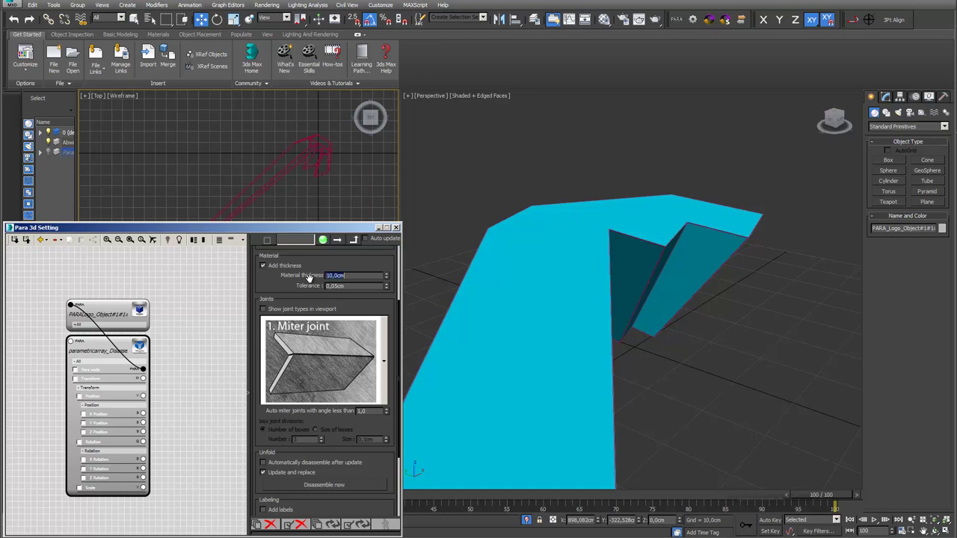
click(337, 486)
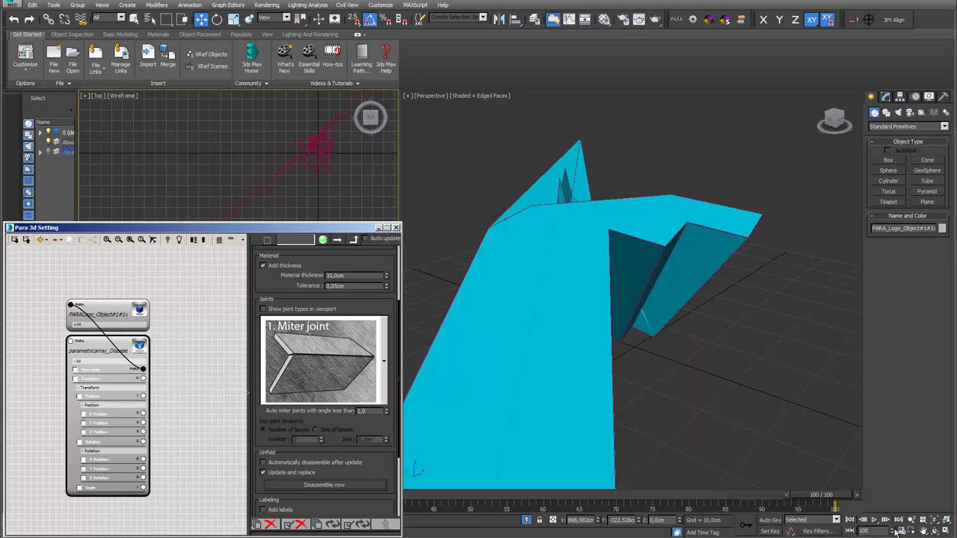
click(936, 532)
drag(608, 288, 649, 278)
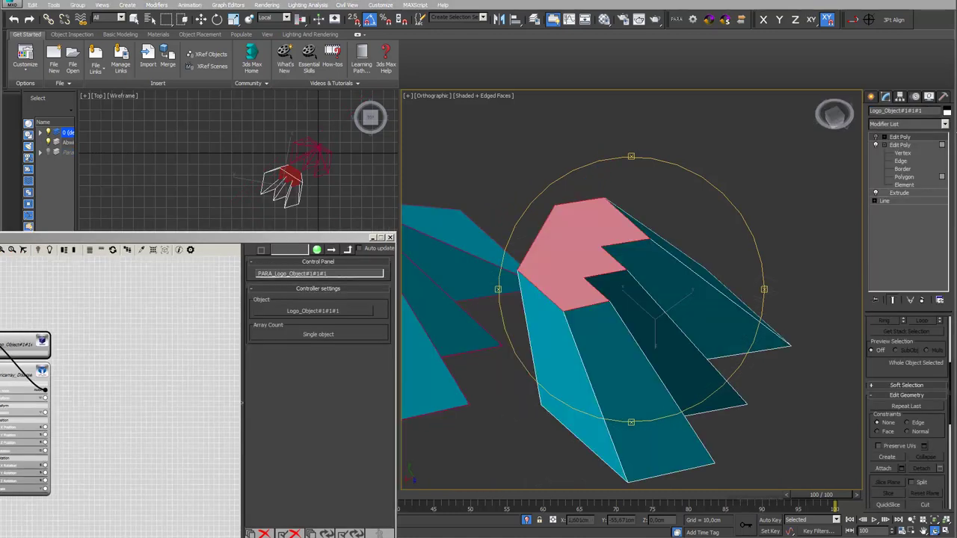
Enable the top Edit Poly modifier so the logo object's side faces converge at one apex, and examine that corner up close
click(876, 138)
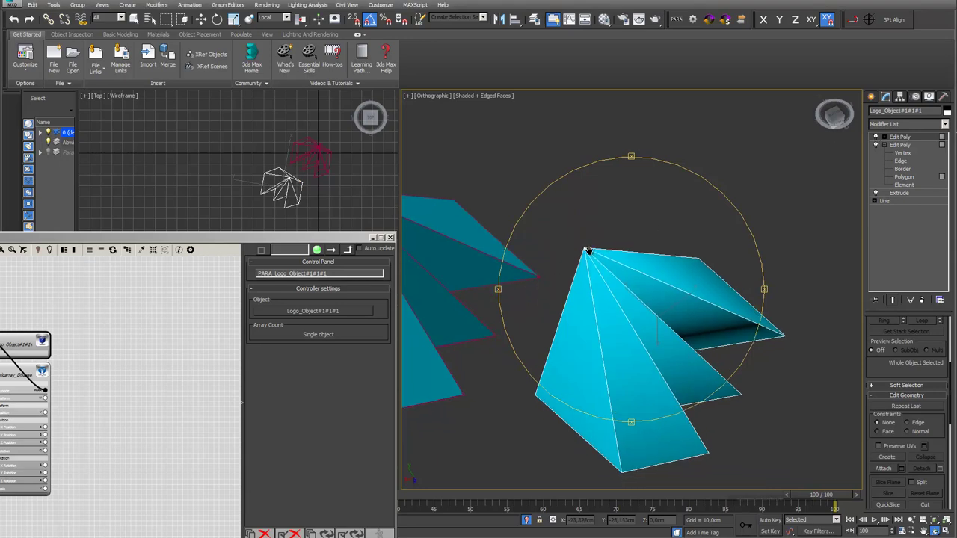
scroll(588, 251, up, 6)
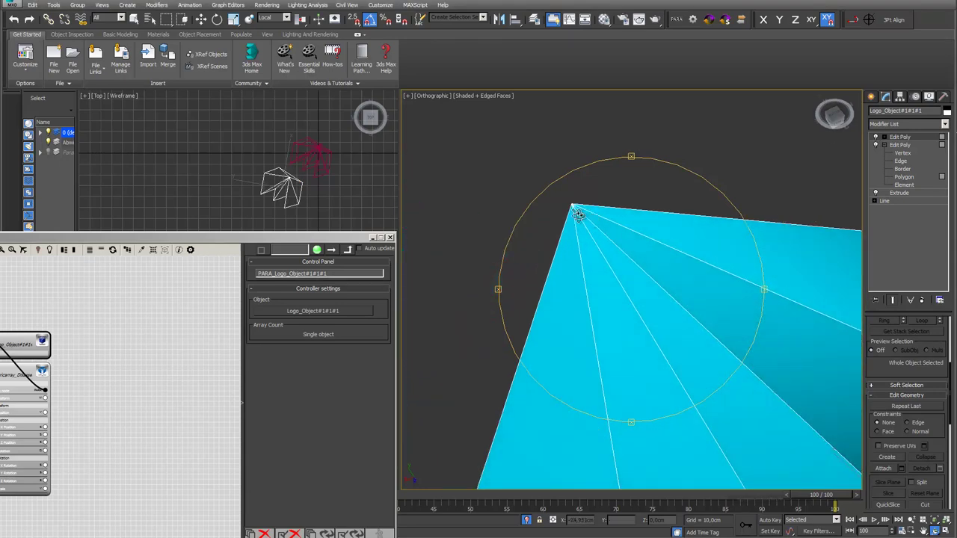
drag(609, 246, 599, 283)
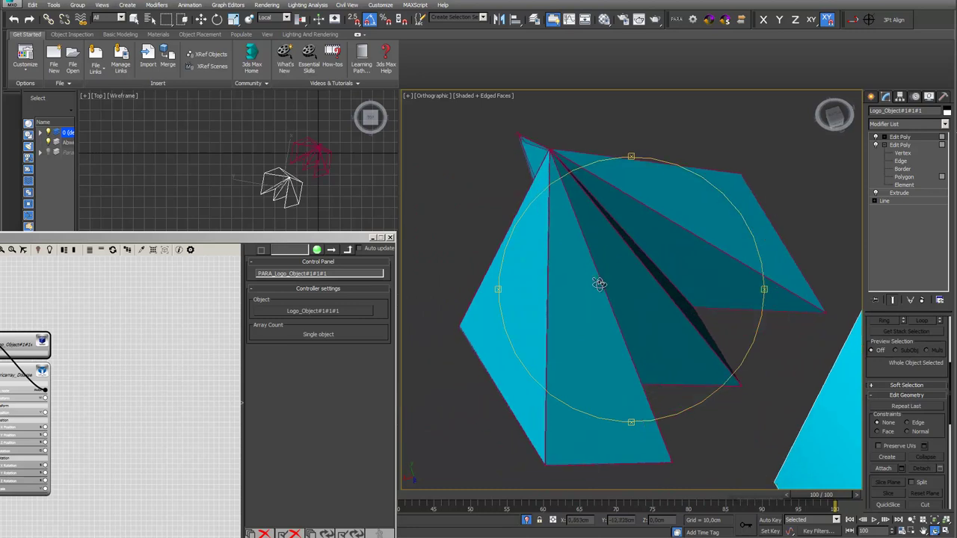
Set the Disassemble node's material thickness to 1,0 cm and disassemble the object whose faces meet at one apex
click(12, 379)
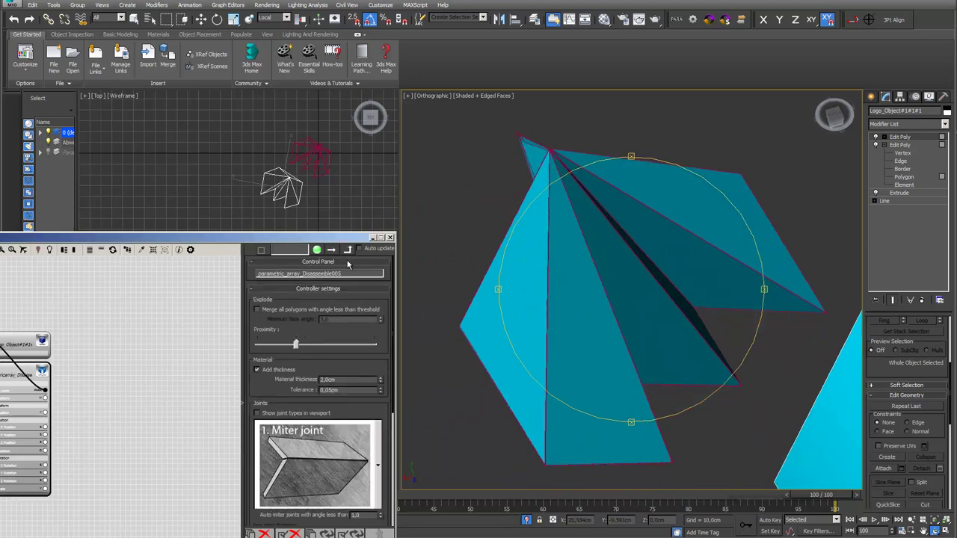
drag(613, 218, 592, 236)
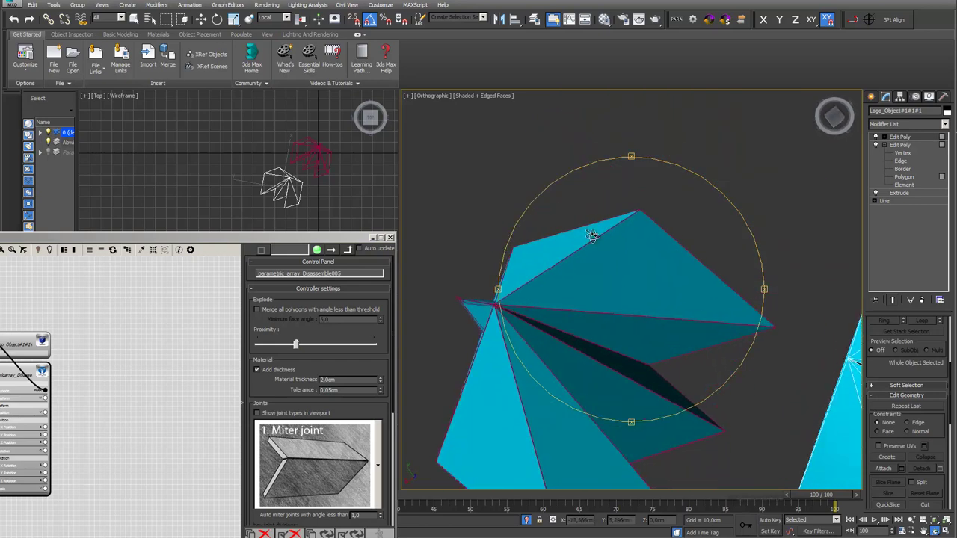
double_click(329, 379)
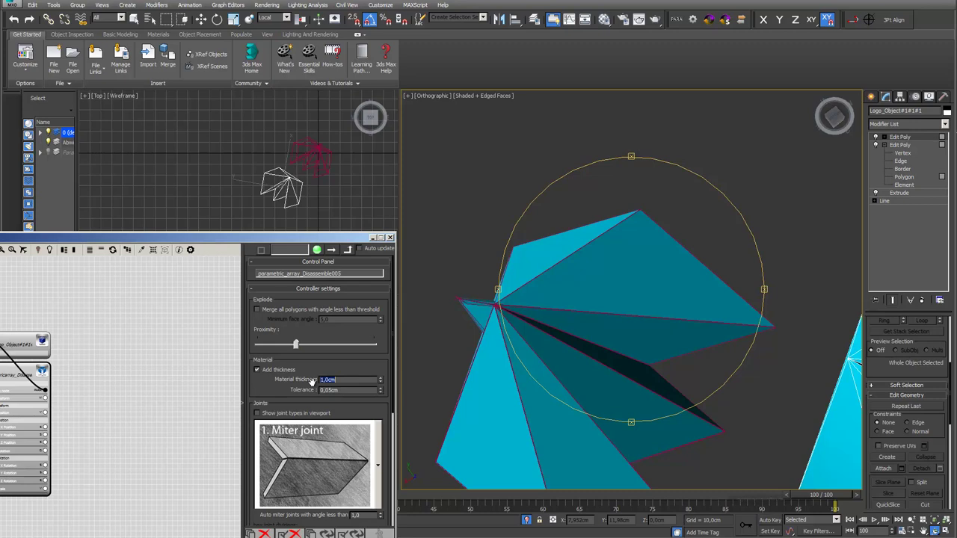
scroll(332, 364, down, 3)
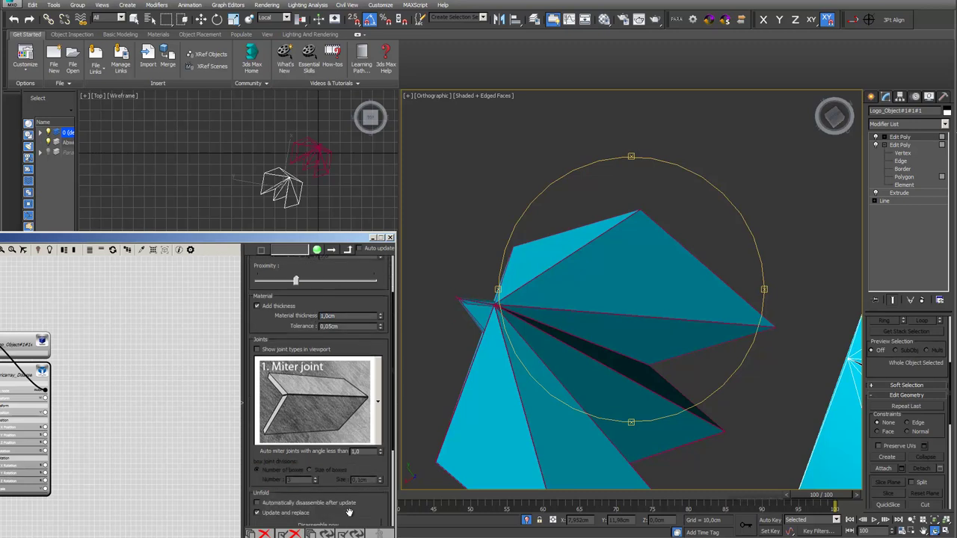
scroll(359, 500, down, 2)
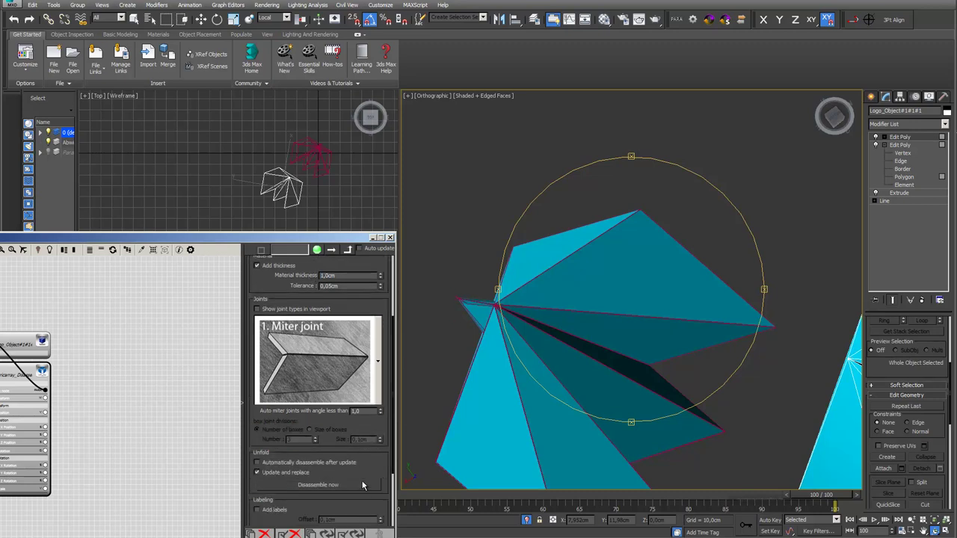
click(365, 487)
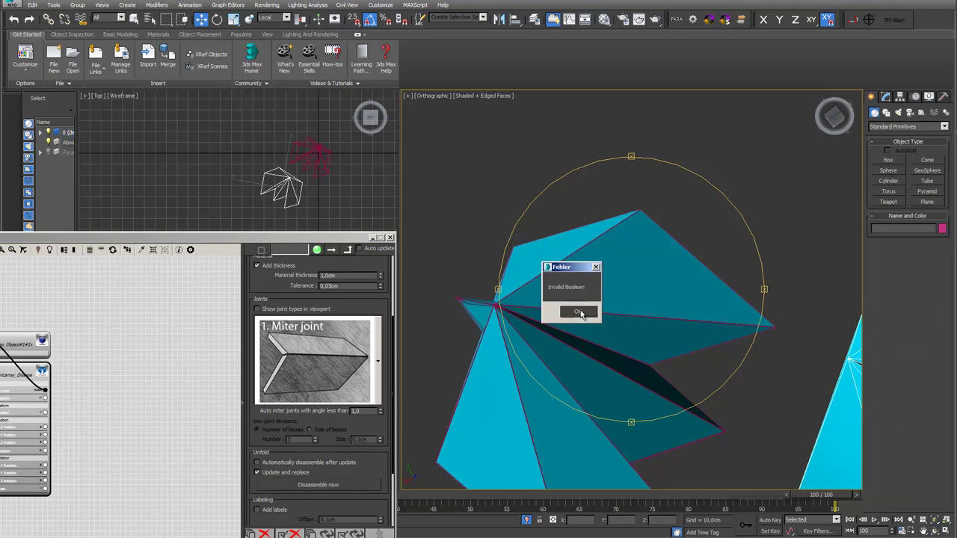
click(580, 312)
click(603, 313)
click(580, 313)
Extrude the five selected sloping side edges of the logo object by about 5,2 cm, so three faces share each edge
alt+middle_drag(641, 303, 634, 267)
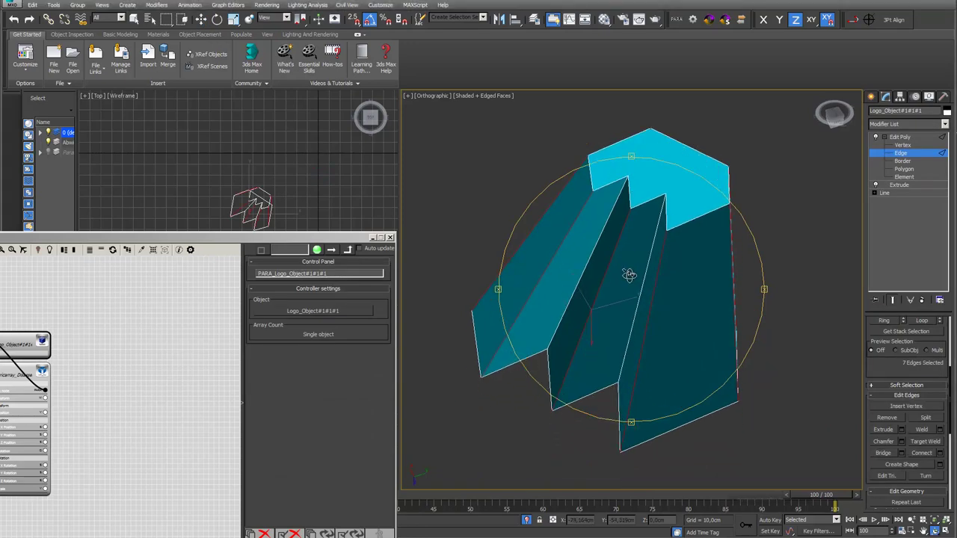
alt+middle_drag(645, 223, 643, 220)
scroll(643, 220, up, 4)
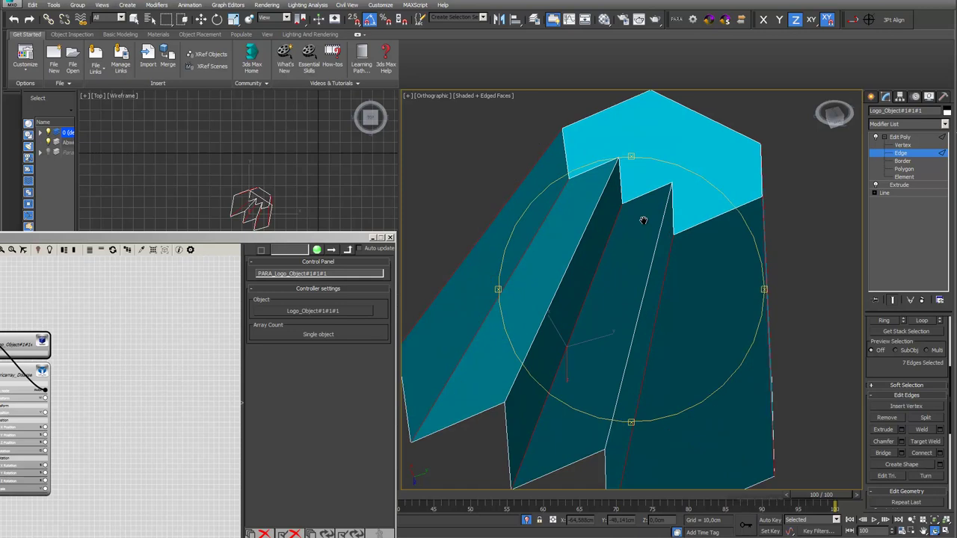
alt+middle_drag(636, 250, 632, 207)
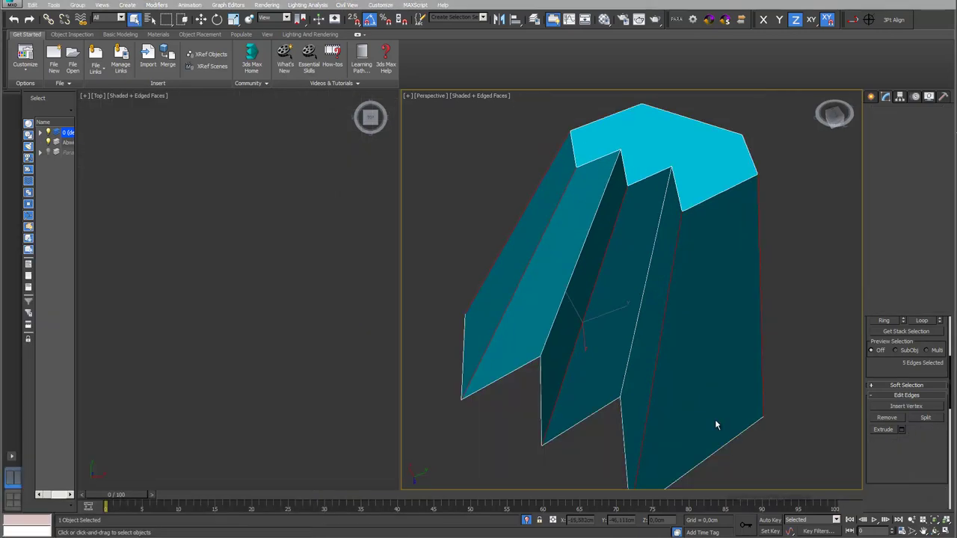
click(902, 429)
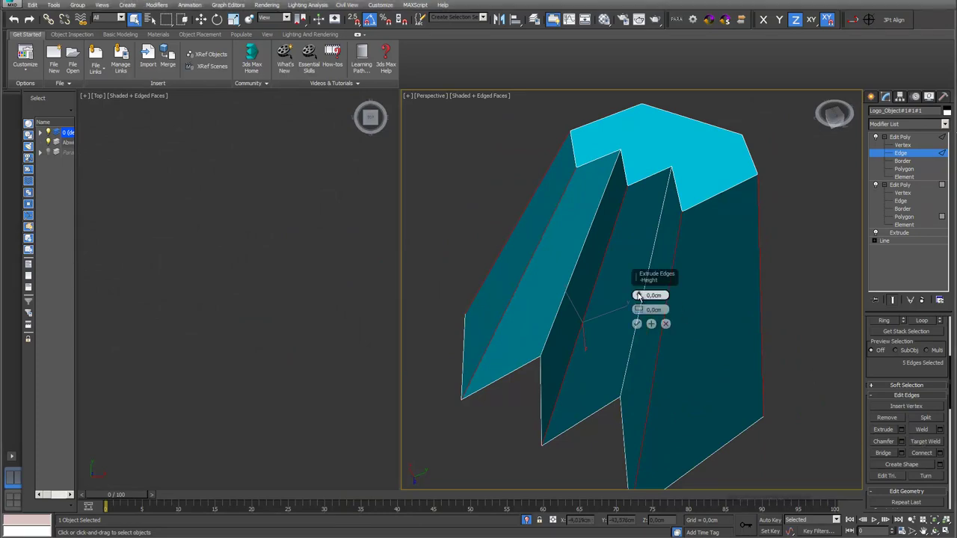
drag(637, 297, 638, 288)
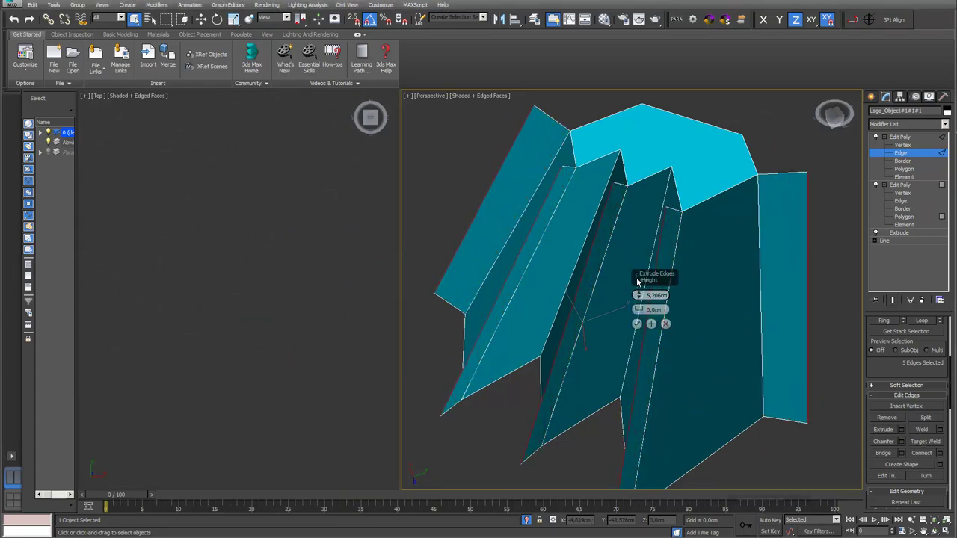
click(636, 322)
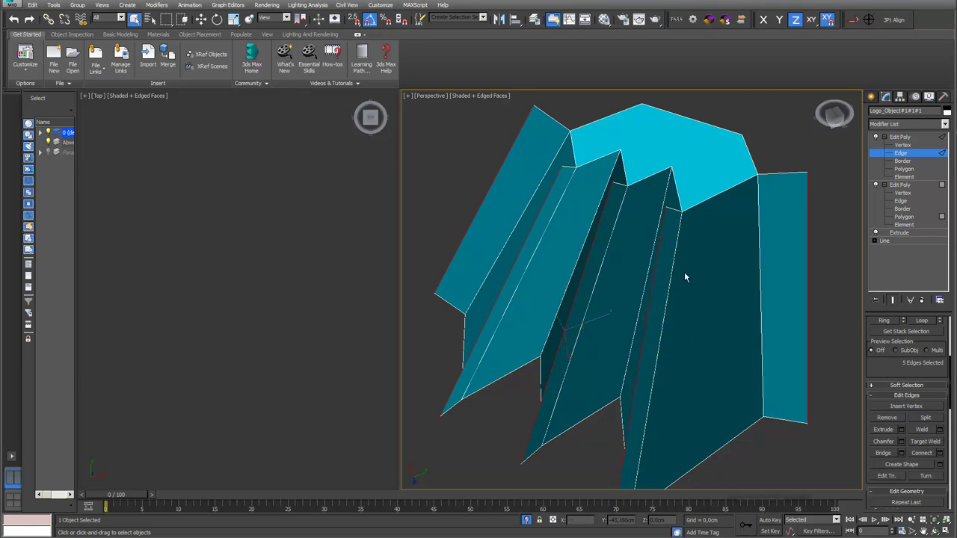
Disassemble the object carrying the extruded edge flaps with thickness enabled, and inspect how the thickened pieces meet
scroll(689, 237, up, 2)
scroll(688, 232, up, 2)
middle_drag(684, 235, 648, 251)
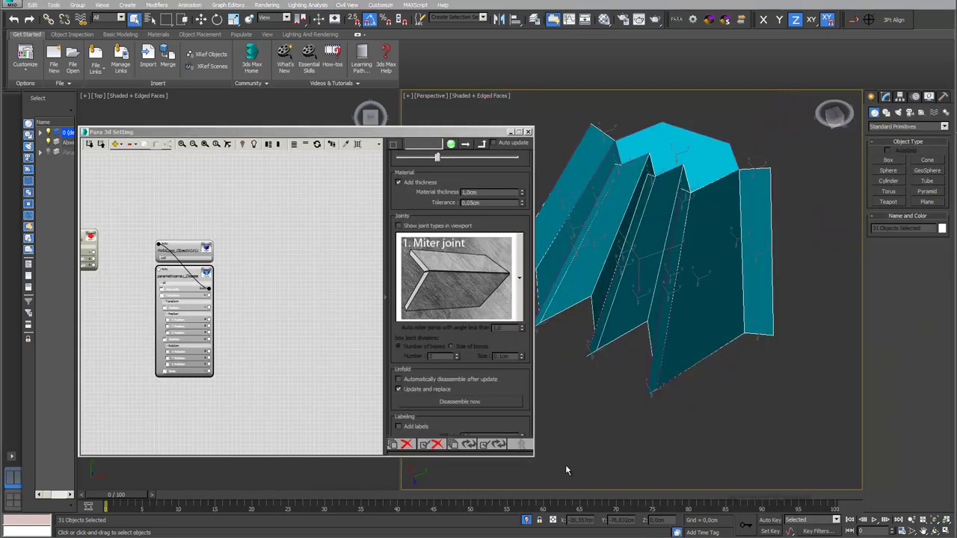
click(489, 403)
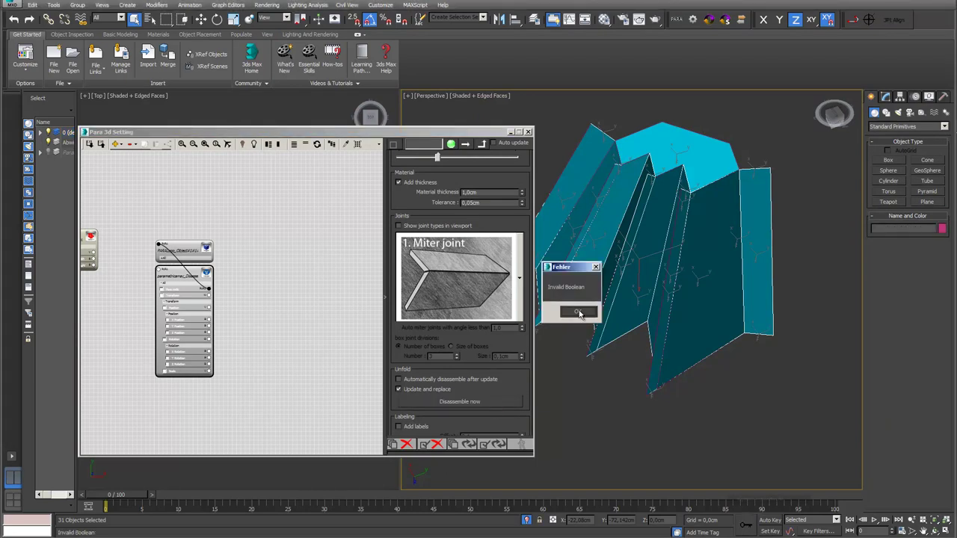
click(578, 312)
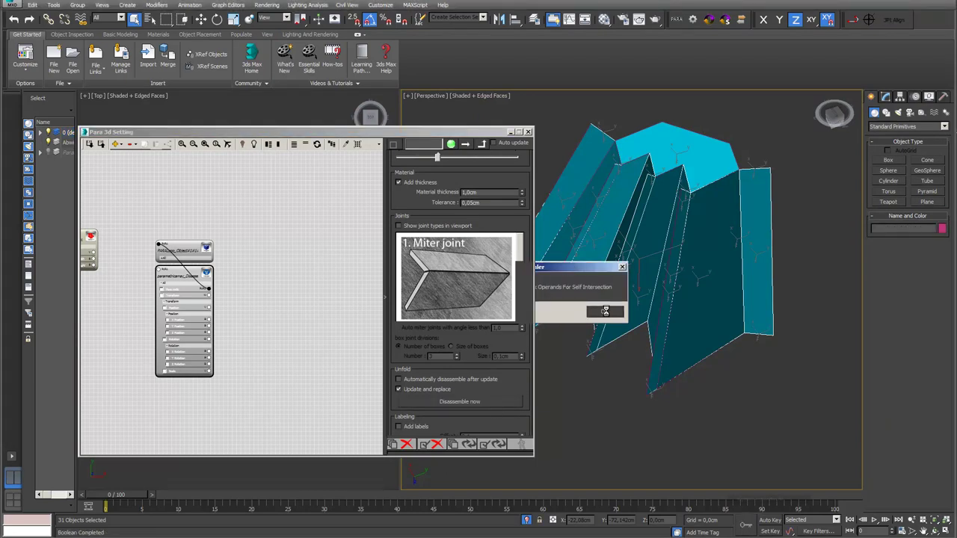
click(604, 312)
click(580, 312)
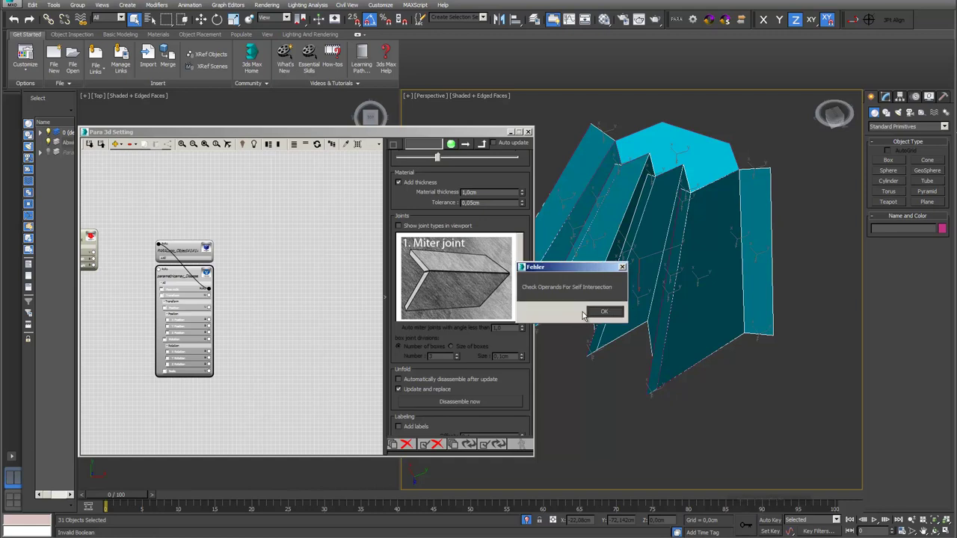
key(Return)
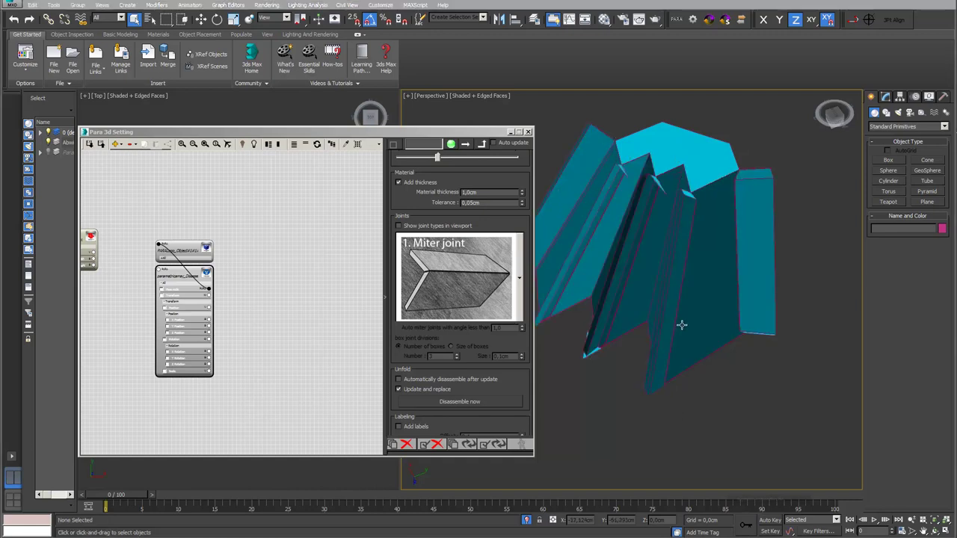
scroll(662, 214, up, 2)
middle_drag(662, 214, 636, 246)
scroll(636, 246, up, 2)
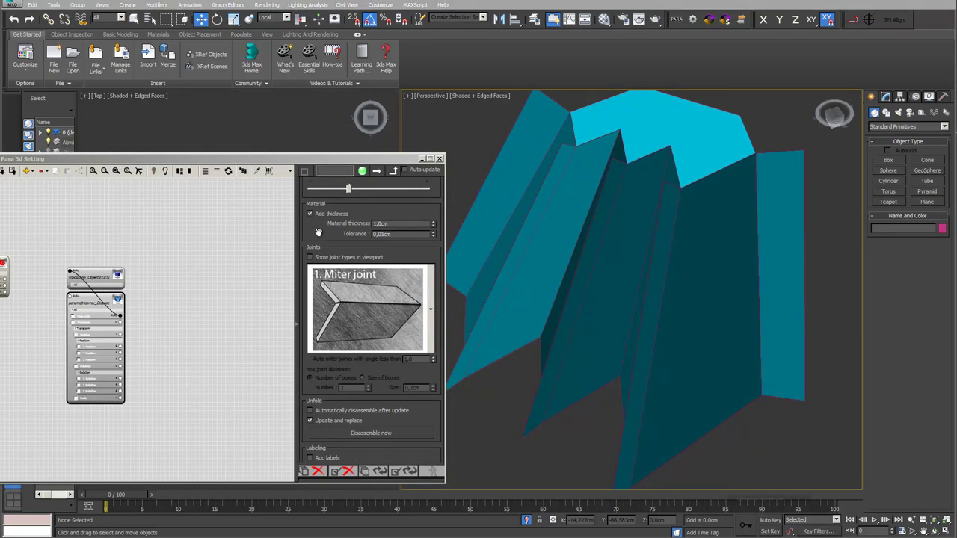
Disable Add thickness, disassemble the object with the extruded edge flaps, and shift the resulting pieces slightly along their local axes
click(310, 215)
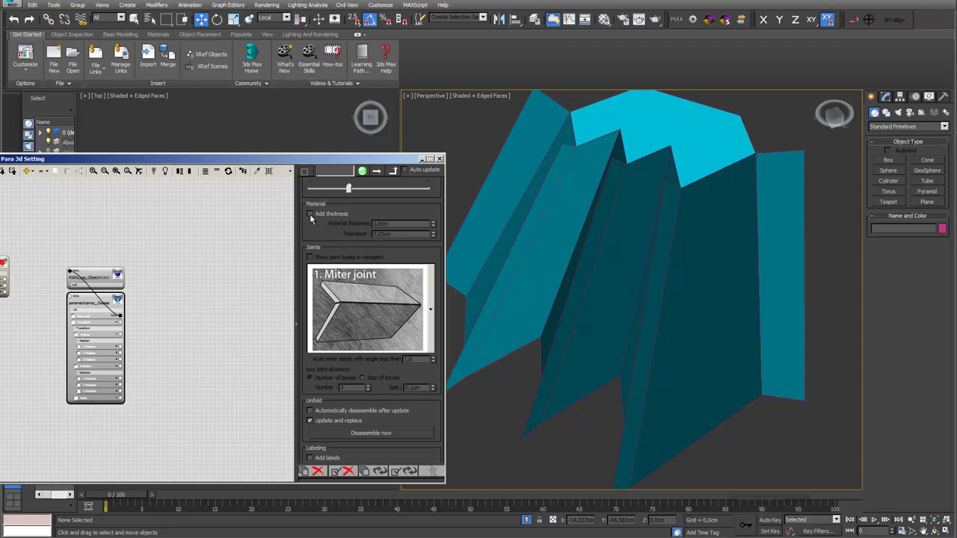
click(400, 433)
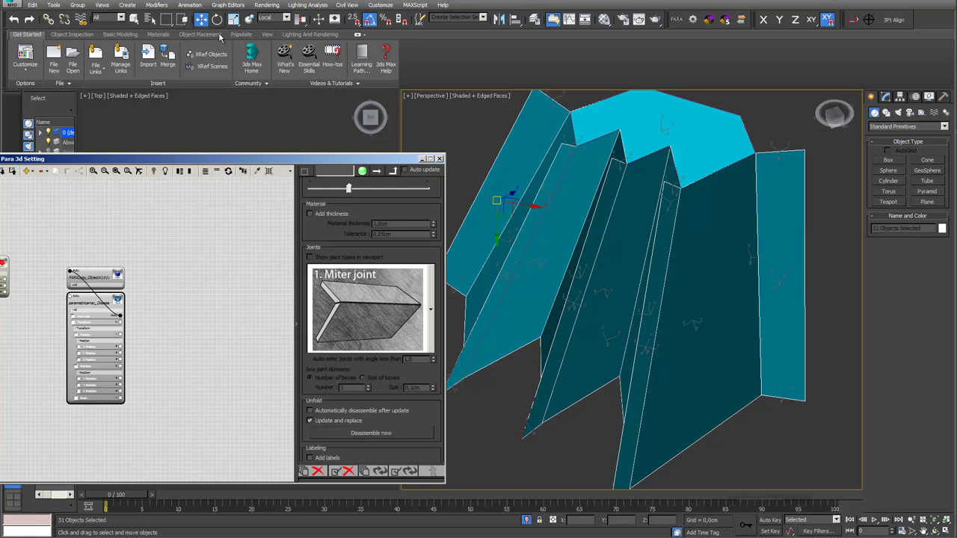
mouse_move(496, 202)
mouse_down()
mouse_move(503, 210)
mouse_move(490, 191)
mouse_up()
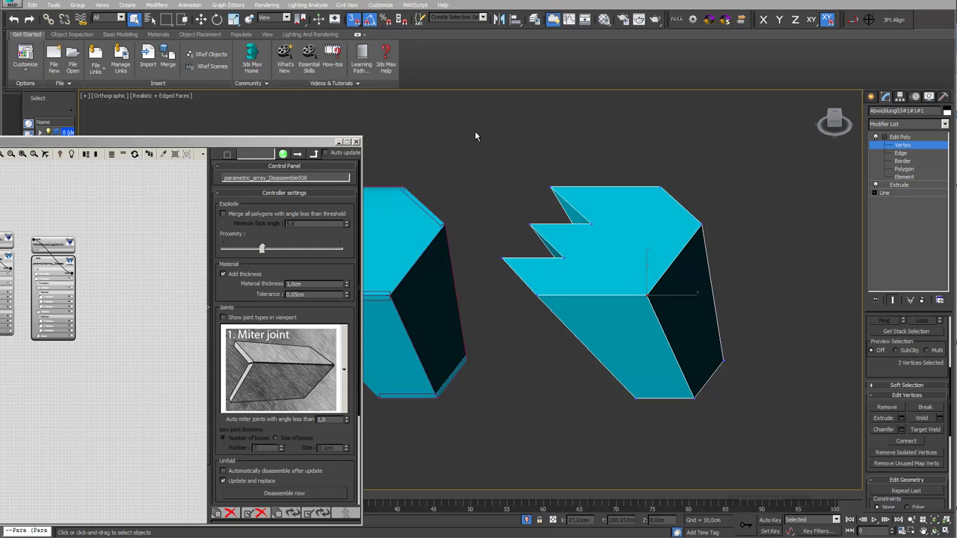
Try to move the three selected vertices of the unthickened object in the Local coordinate system, and undo the move
click(287, 18)
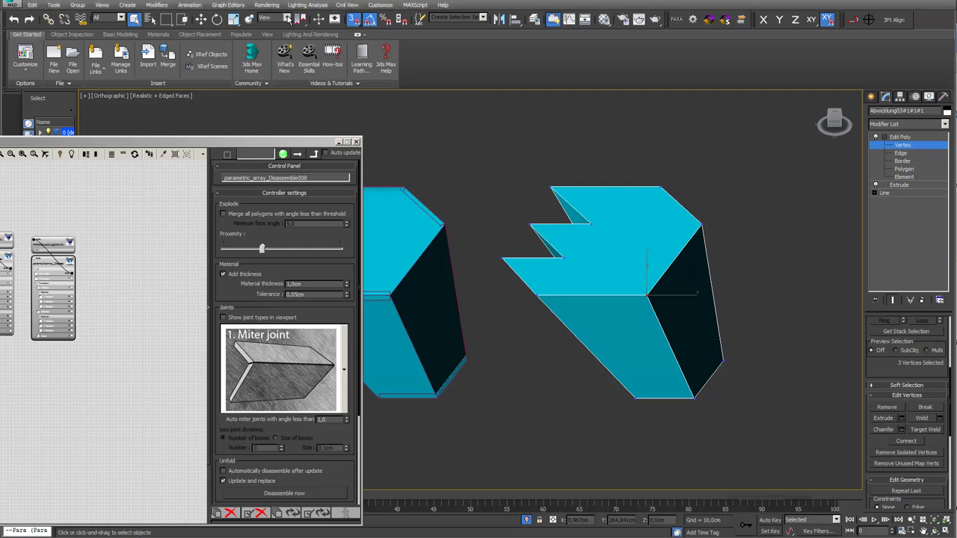
click(282, 55)
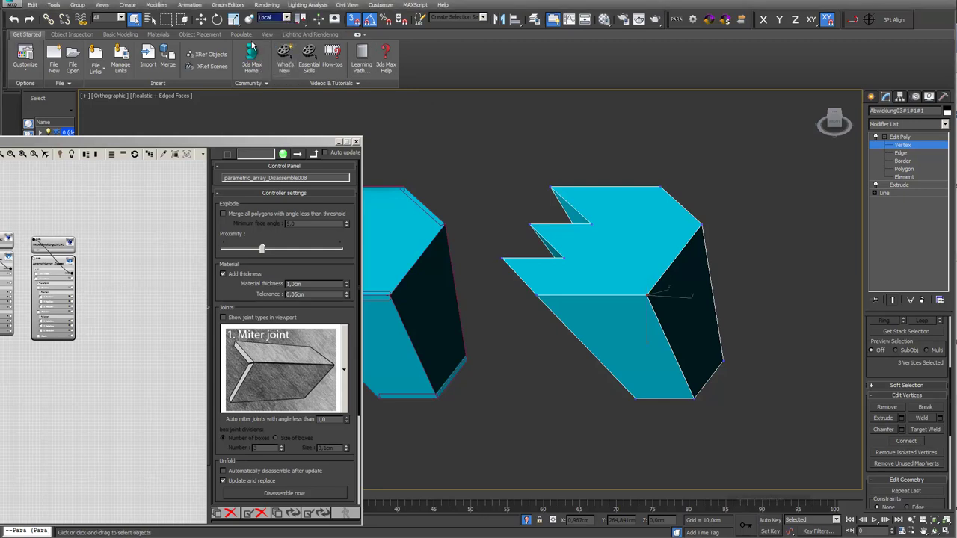
click(200, 19)
drag(648, 297, 684, 325)
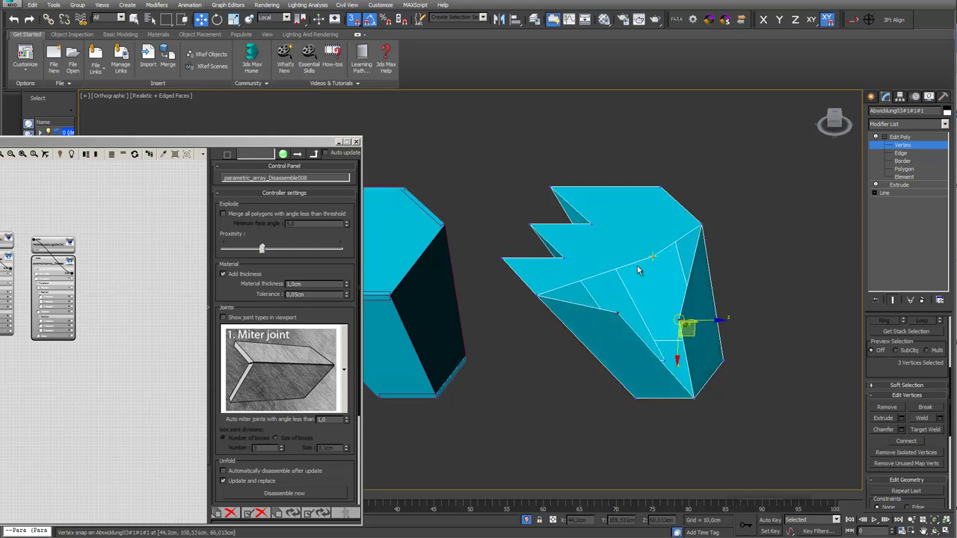
key(ctrl+z)
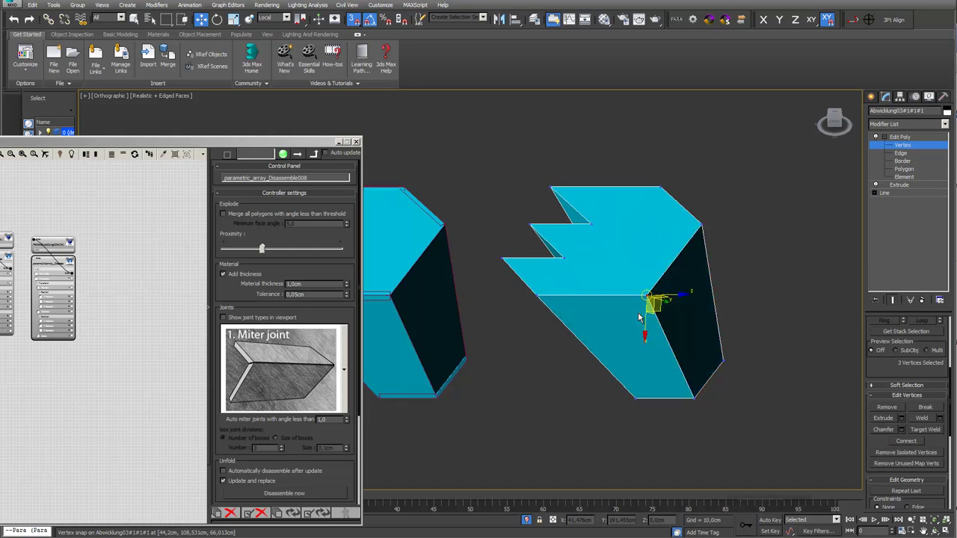
key(ctrl+z)
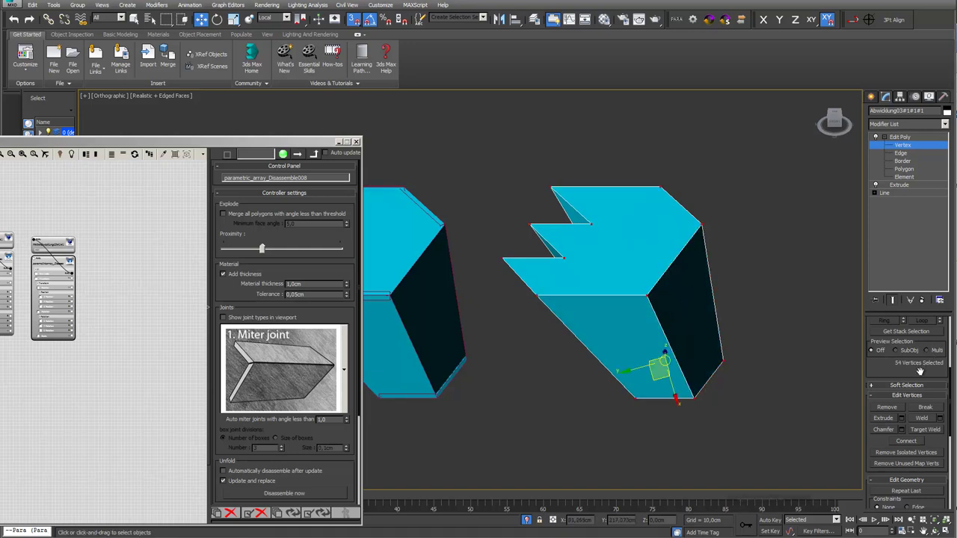
Weld the selected vertices with a 0,1 cm threshold and shift the front corner vertex of the top face slightly out of place
click(939, 418)
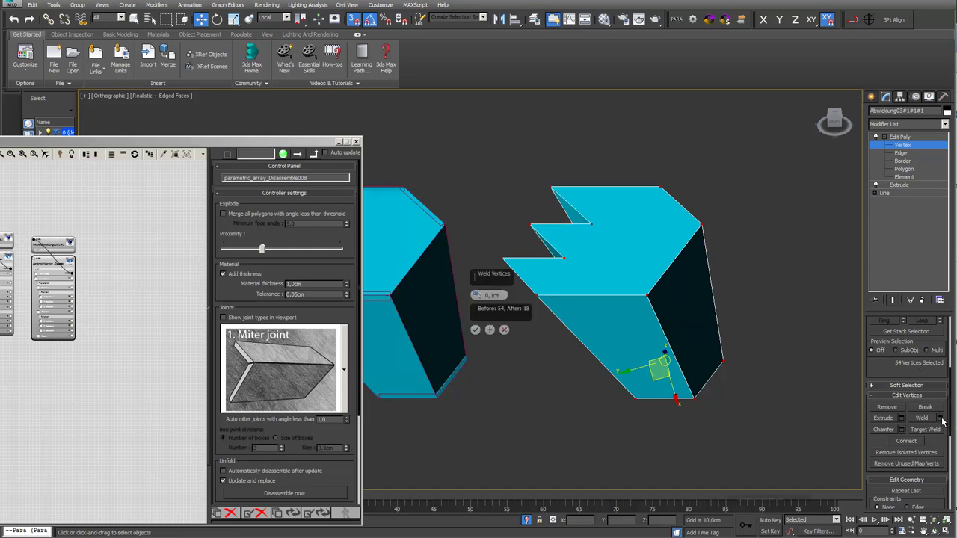
click(474, 331)
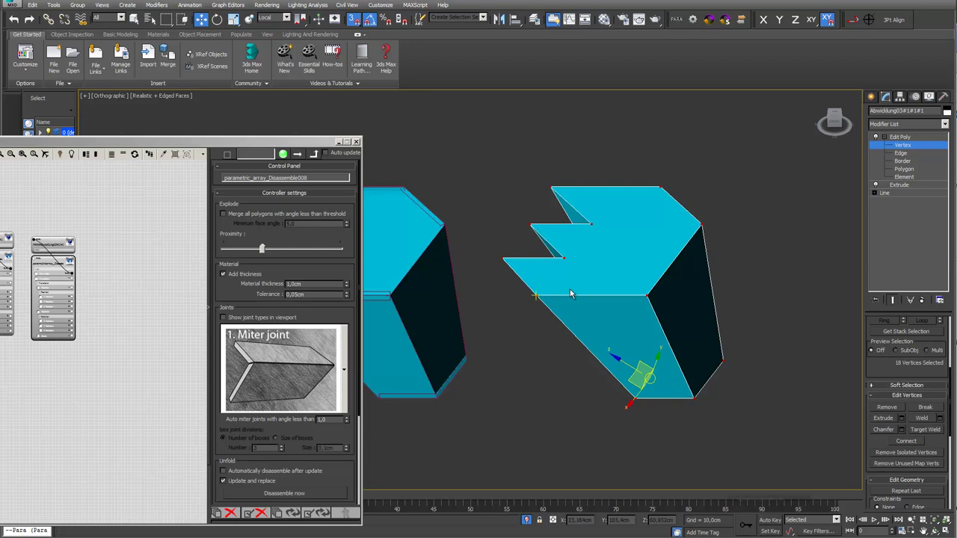
click(653, 307)
click(644, 294)
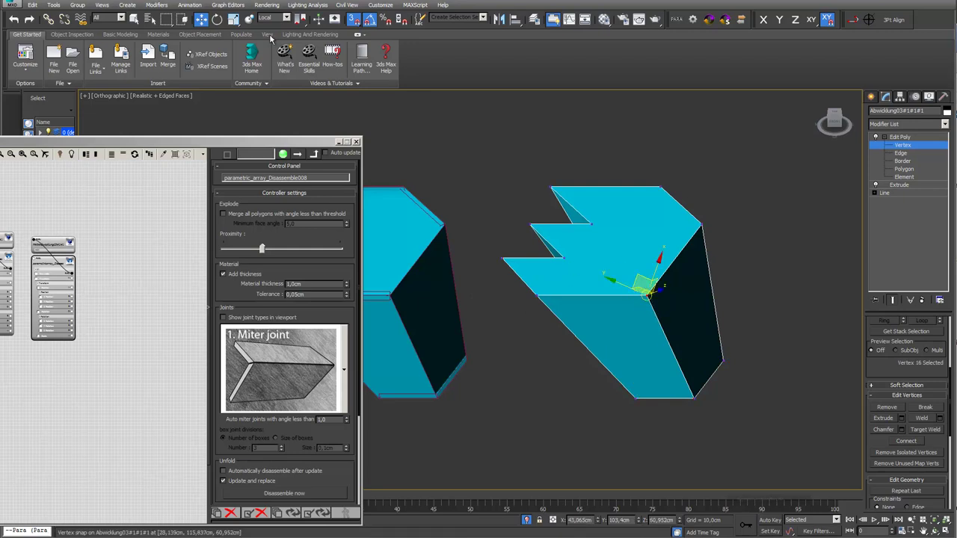
drag(640, 290, 635, 290)
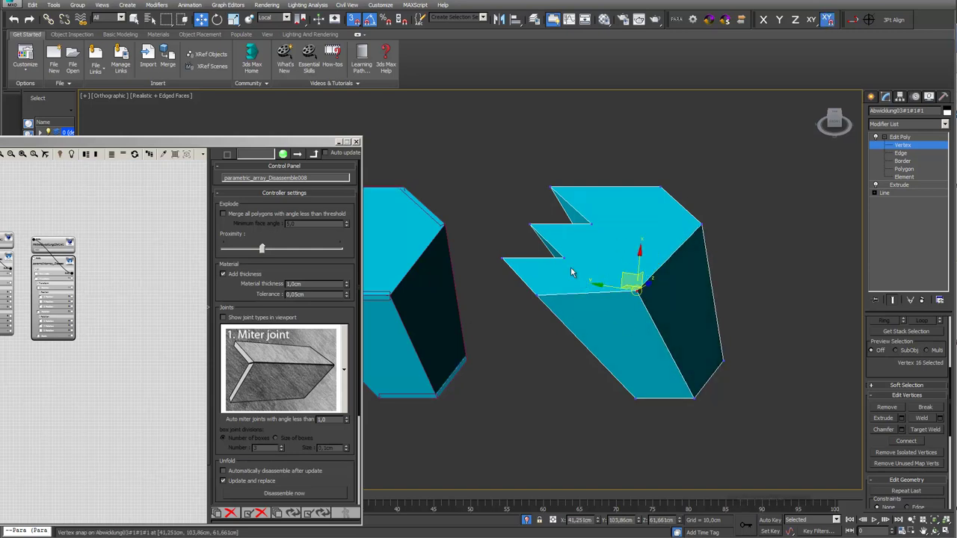
Leave vertex editing and raise the top piece of the disassembled object without thickness about 25 cm to expose its interior
scroll(504, 314, down, 4)
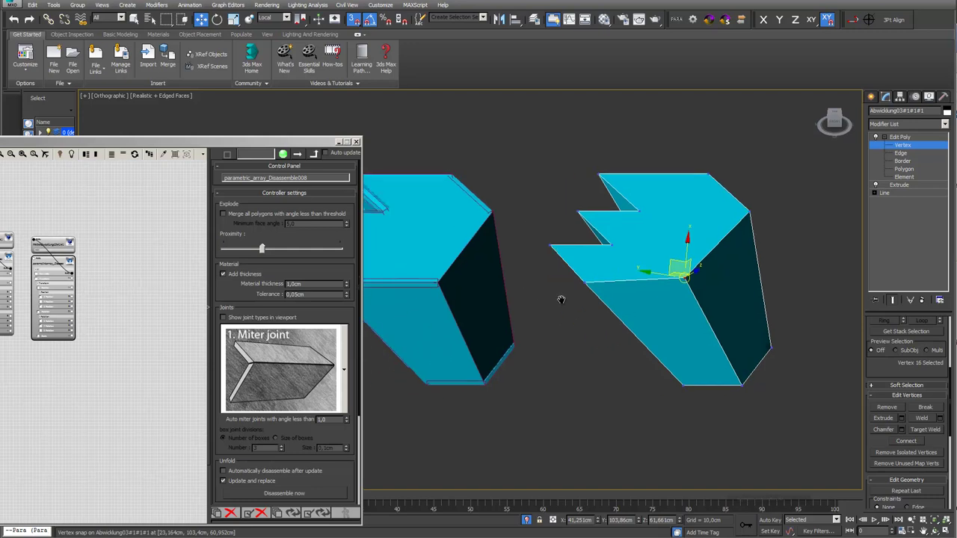
middle_drag(478, 207, 598, 181)
scroll(496, 187, up, 2)
scroll(593, 188, up, 3)
click(533, 246)
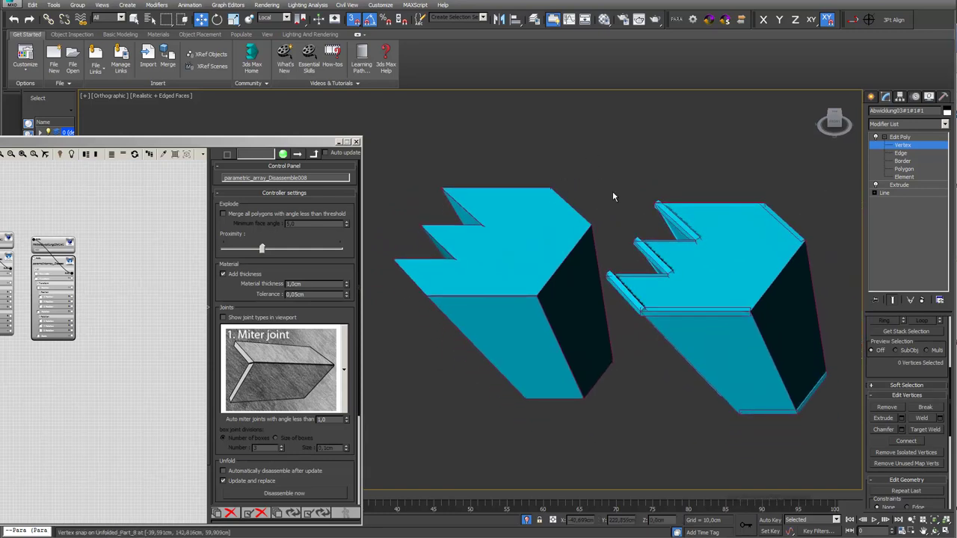
click(898, 142)
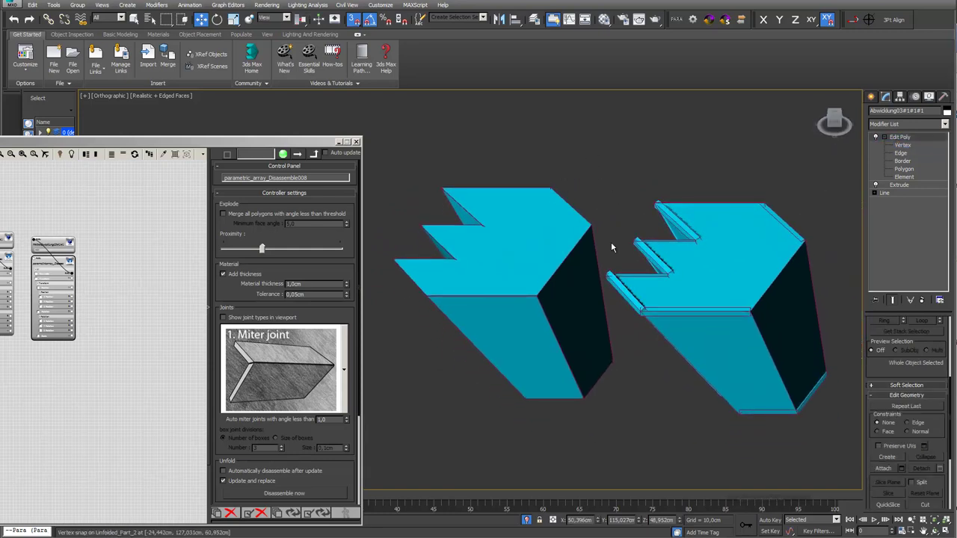
click(518, 250)
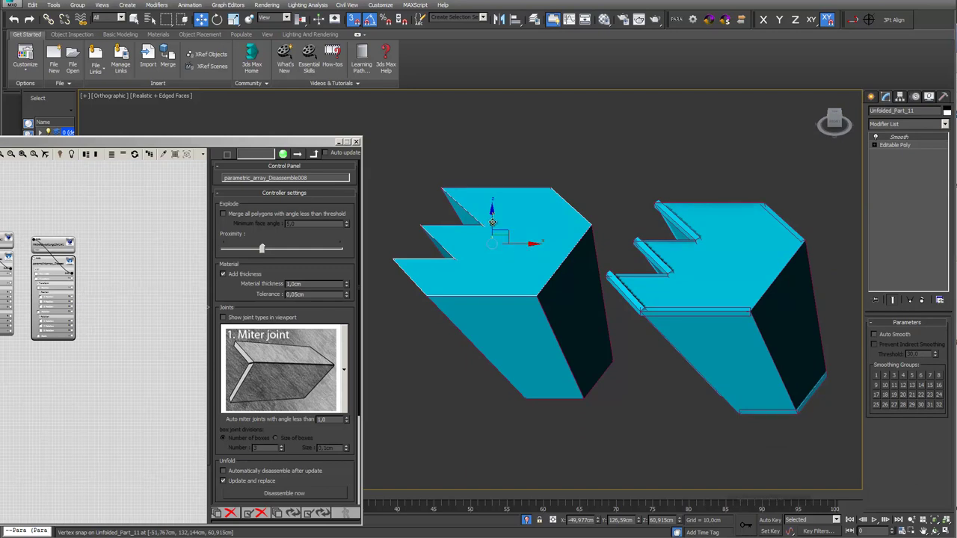
drag(491, 217, 493, 123)
scroll(455, 277, up, 3)
scroll(435, 280, down, 3)
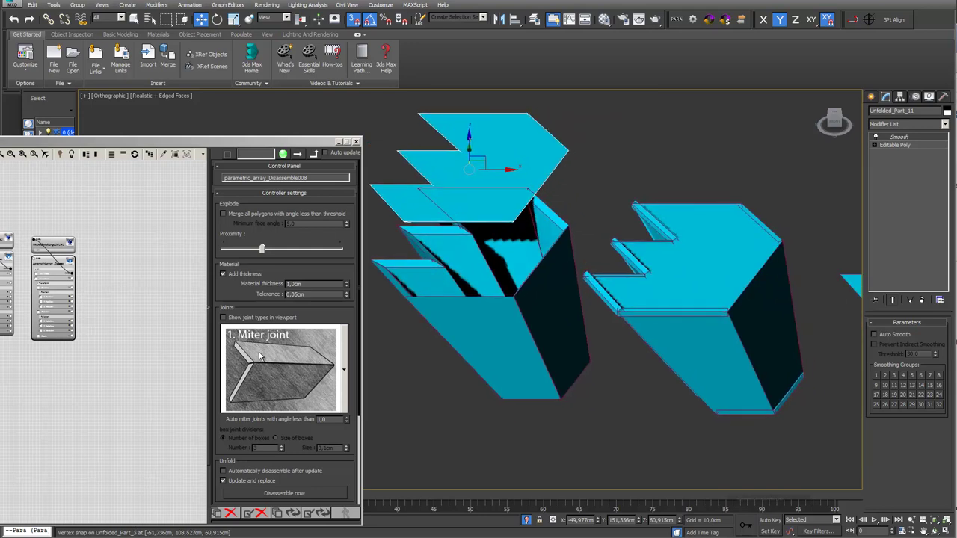
Raise the top piece of the thickened disassembled object about 17,5 cm and examine the edges beneath it
middle_drag(688, 276, 557, 269)
click(579, 272)
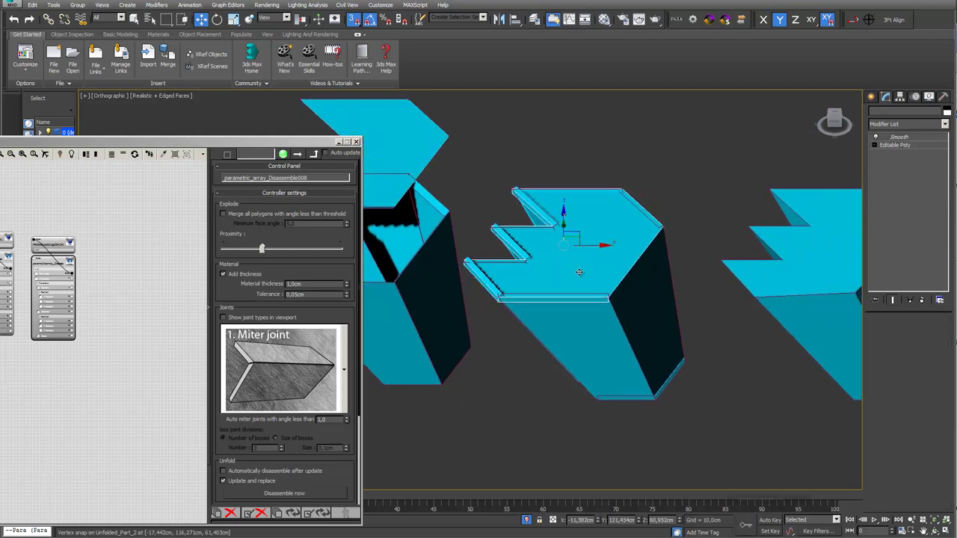
drag(563, 217, 546, 198)
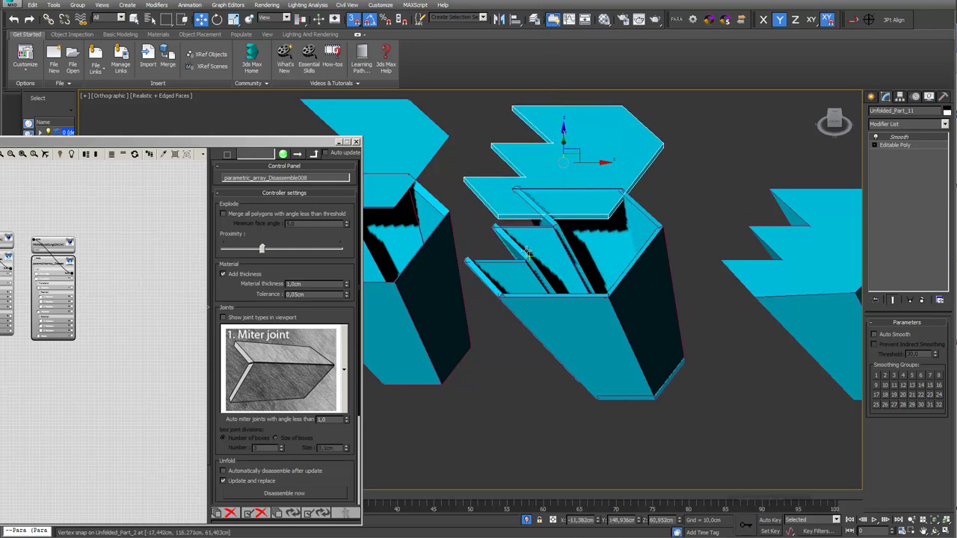
scroll(546, 198, up, 8)
scroll(521, 233, up, 3)
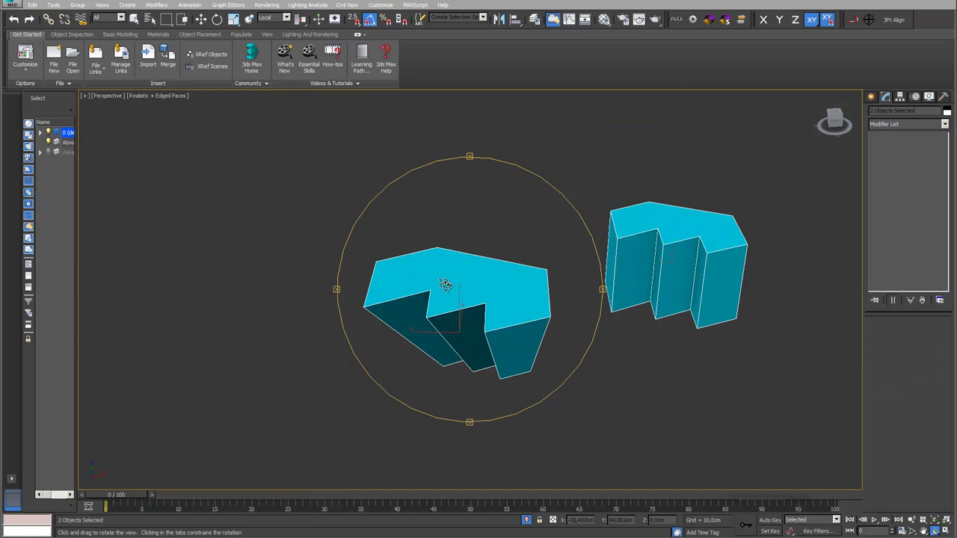
Create a Para 3d copy array from the two selected logo objects, keeping the originals and declining access to the spline vertices
drag(487, 287, 496, 291)
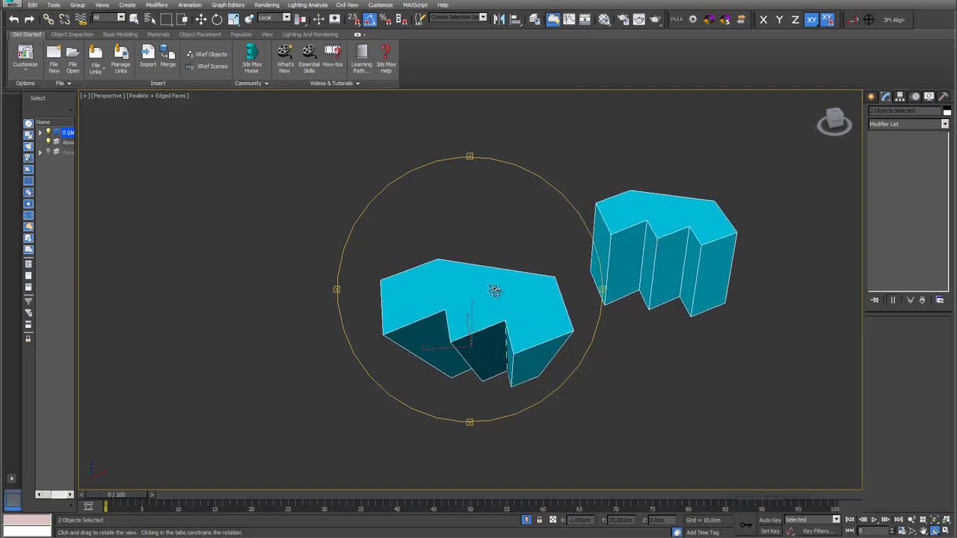
click(676, 20)
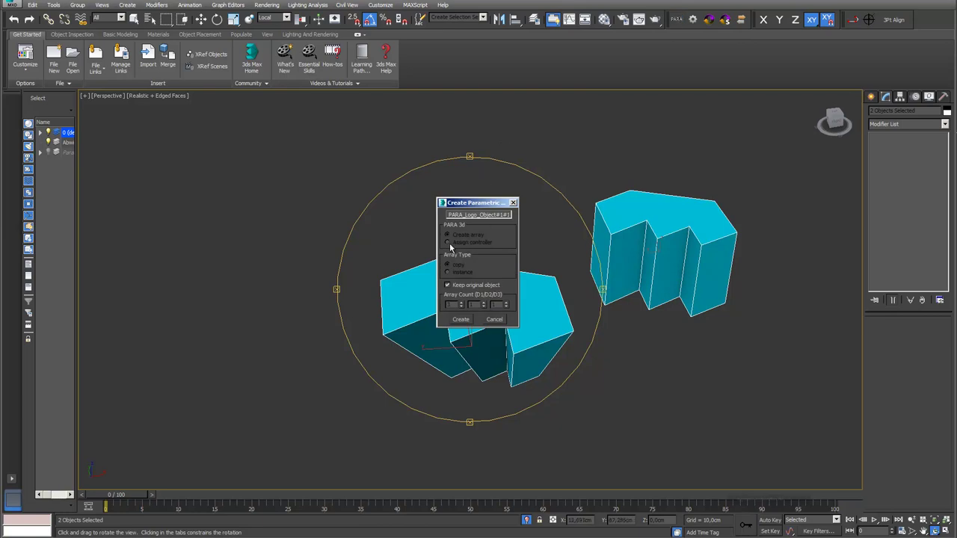
click(464, 321)
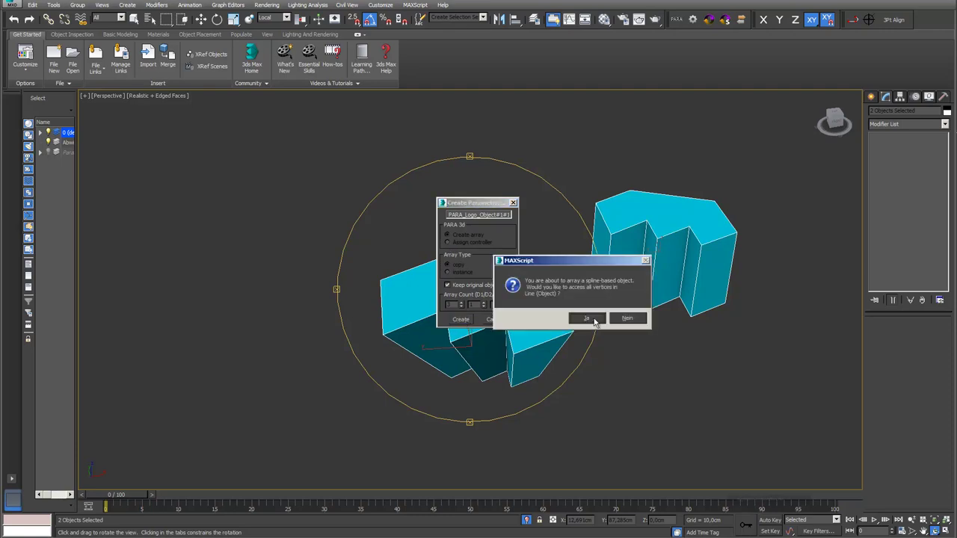
click(626, 320)
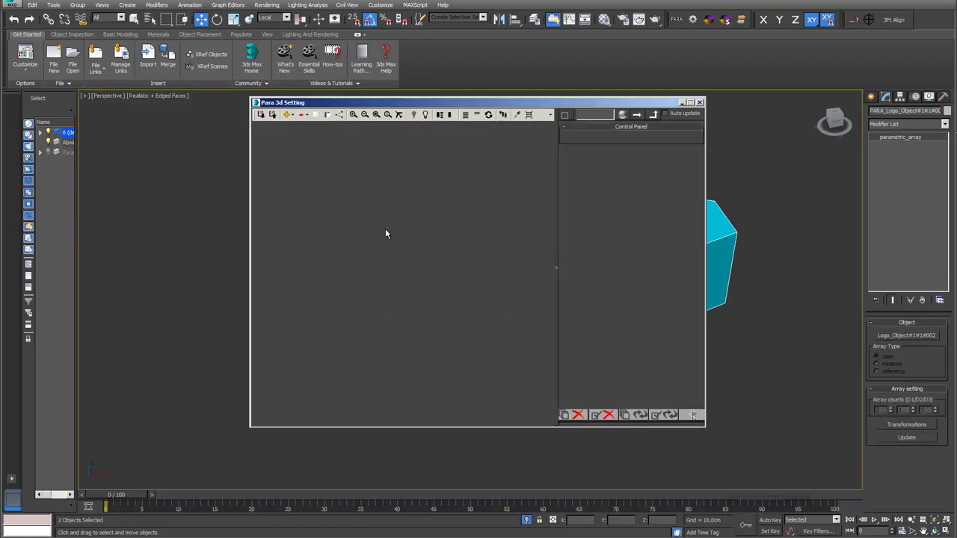
Add a Disassemble node below the logo array node and connect the array's PARA output to its PARA input
middle_drag(376, 271, 465, 222)
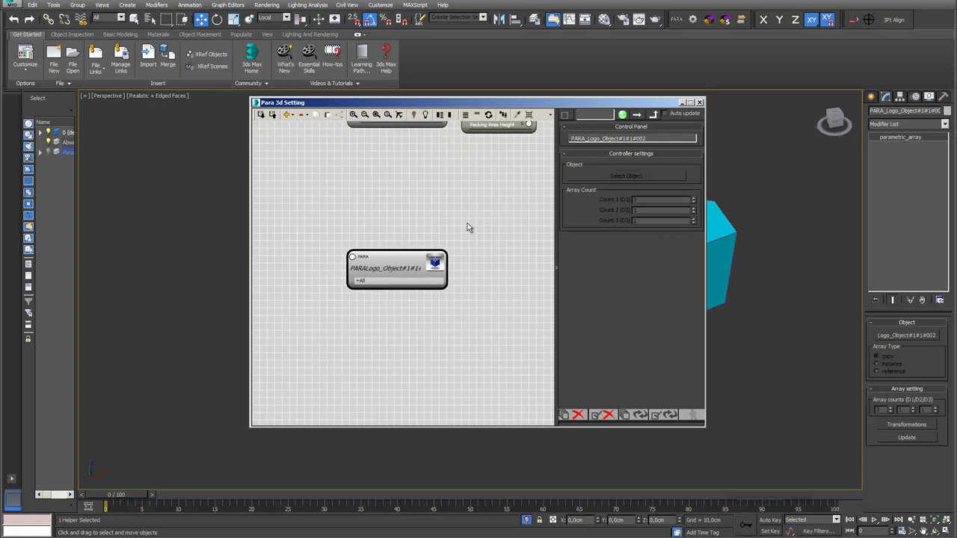
drag(407, 265, 401, 235)
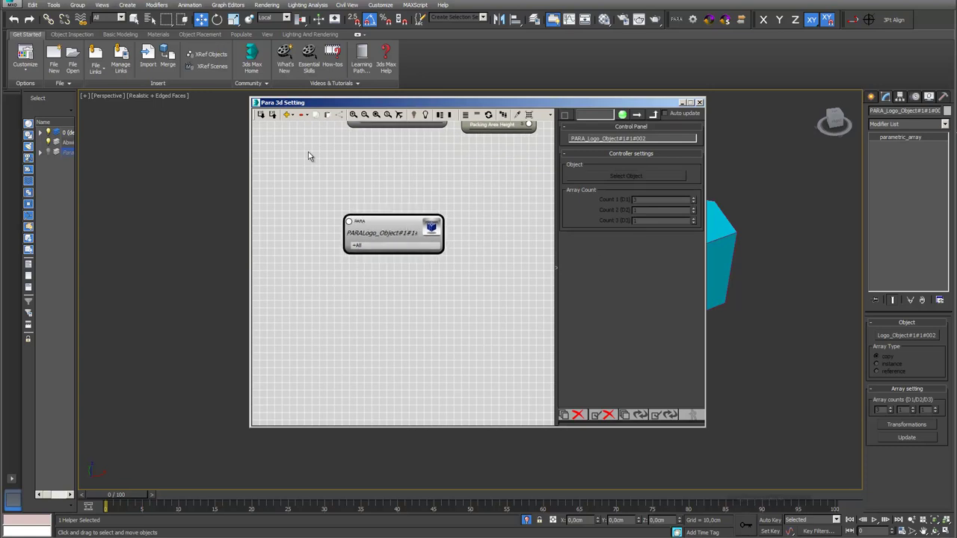
click(289, 116)
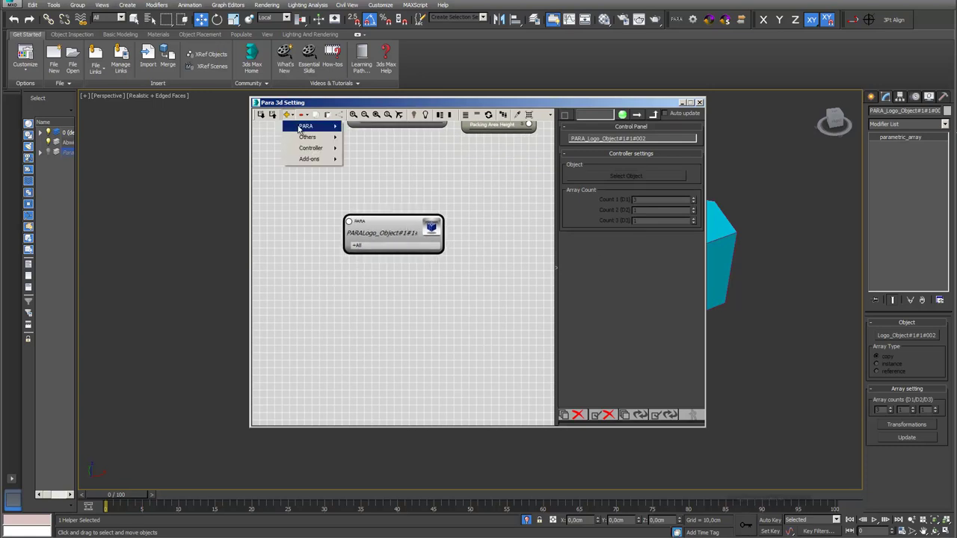
mouse_move(299, 128)
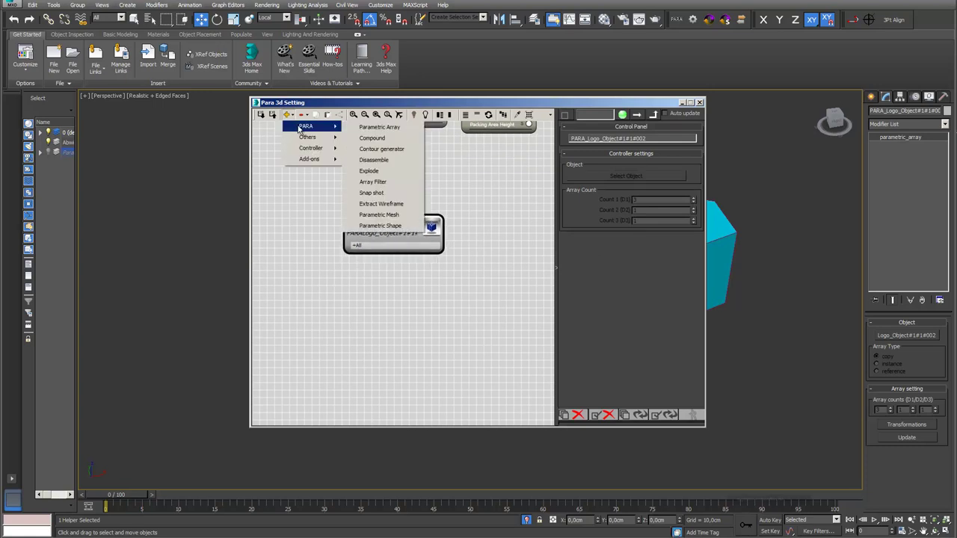
click(373, 160)
click(411, 291)
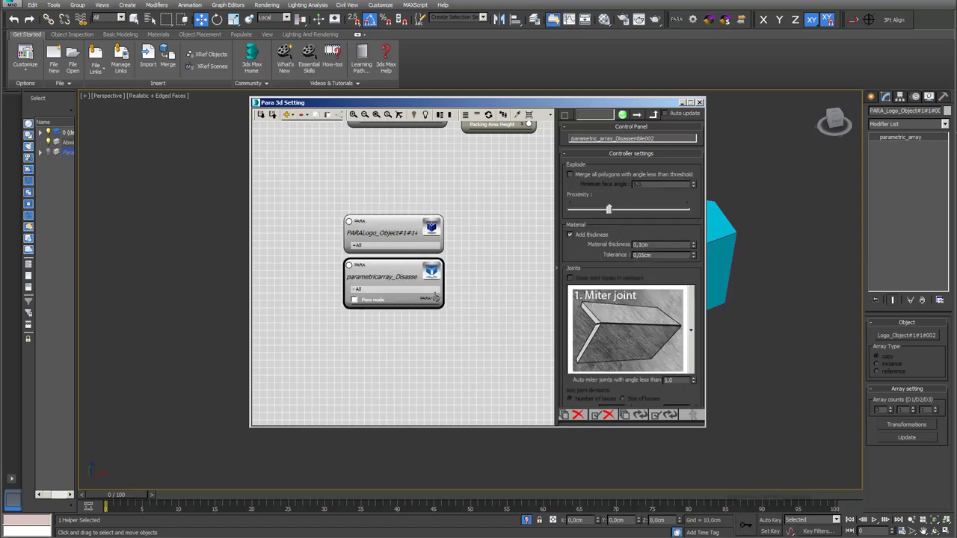
drag(436, 297, 348, 220)
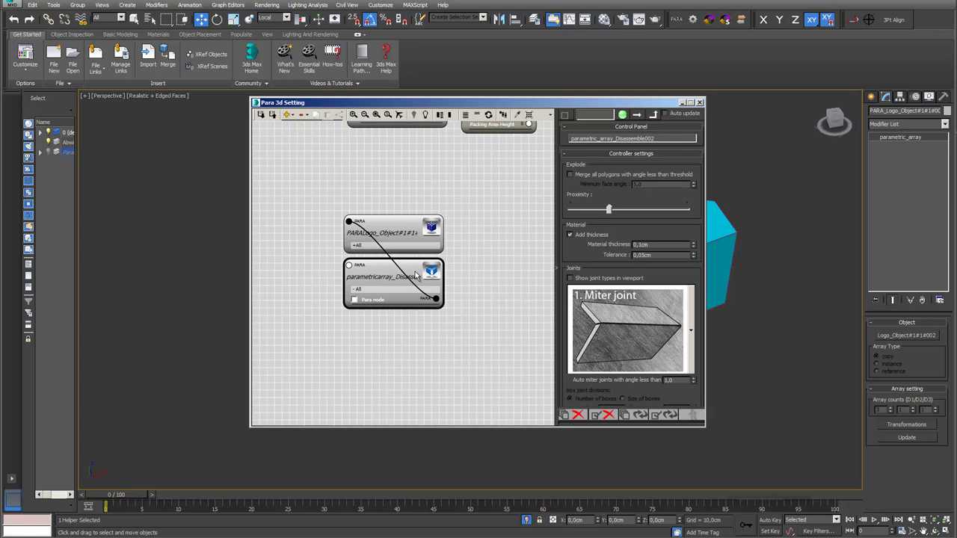
Disassemble both logo objects with a 0,1 cm material thickness and miter joints, and select all resulting pieces
drag(641, 103, 286, 109)
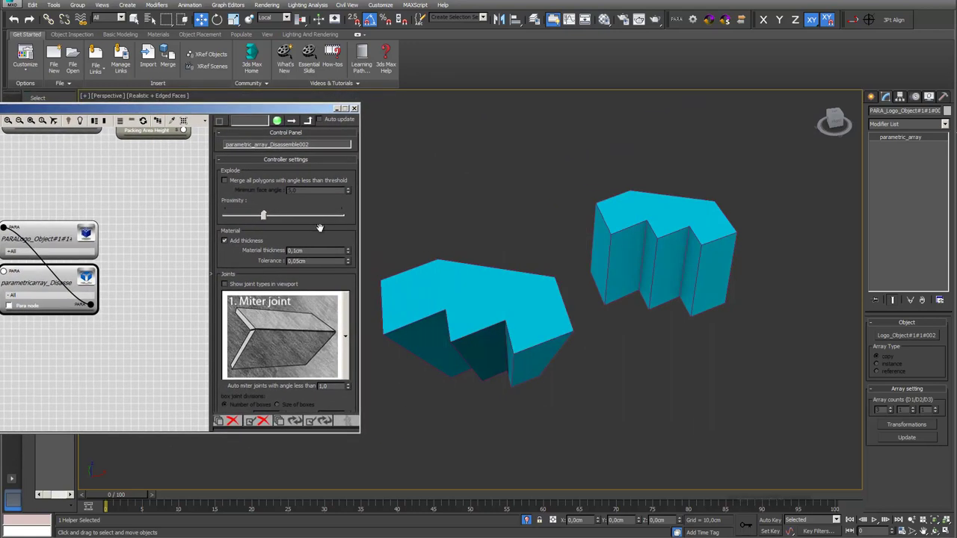
scroll(320, 227, down, 5)
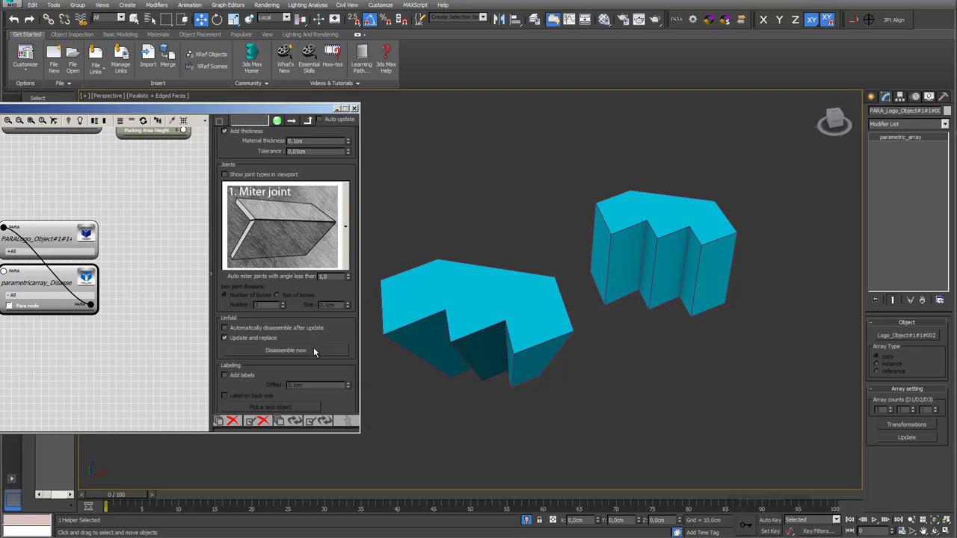
click(313, 350)
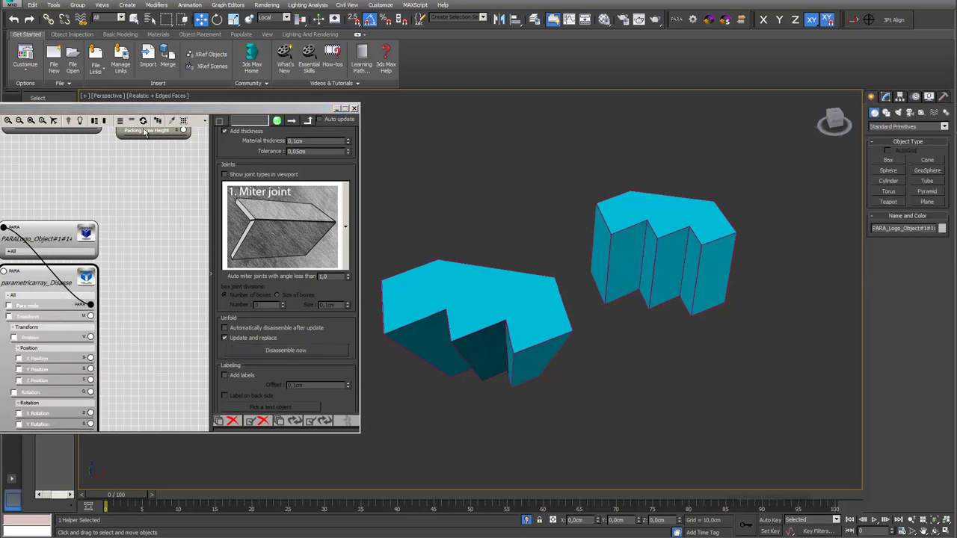
click(184, 122)
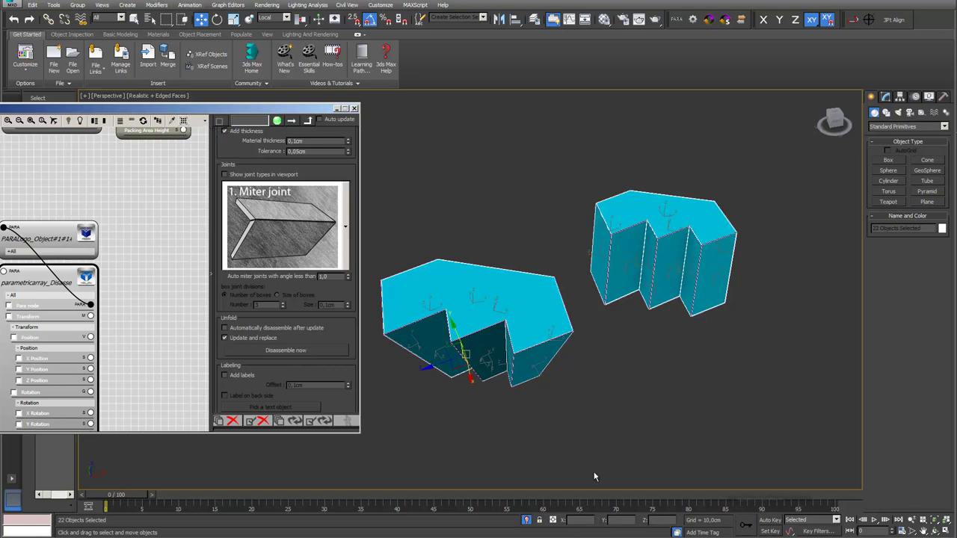
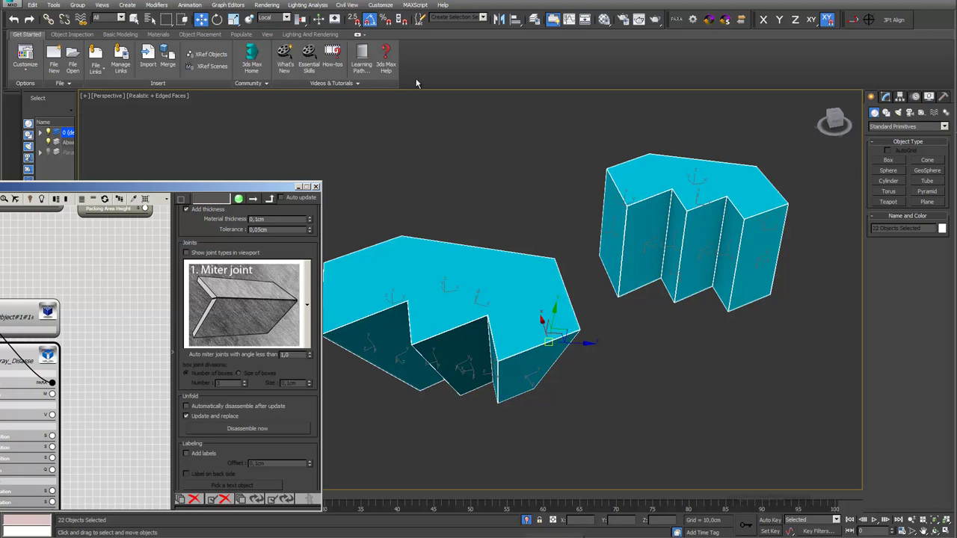
Try to move the selected disassembled pieces in the Local coordinate system, and undo the move
click(286, 18)
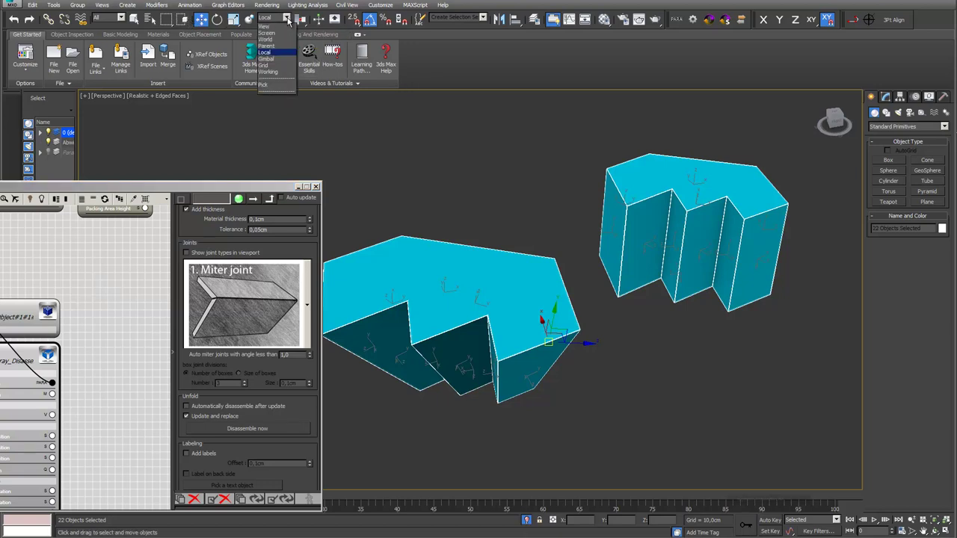
click(276, 53)
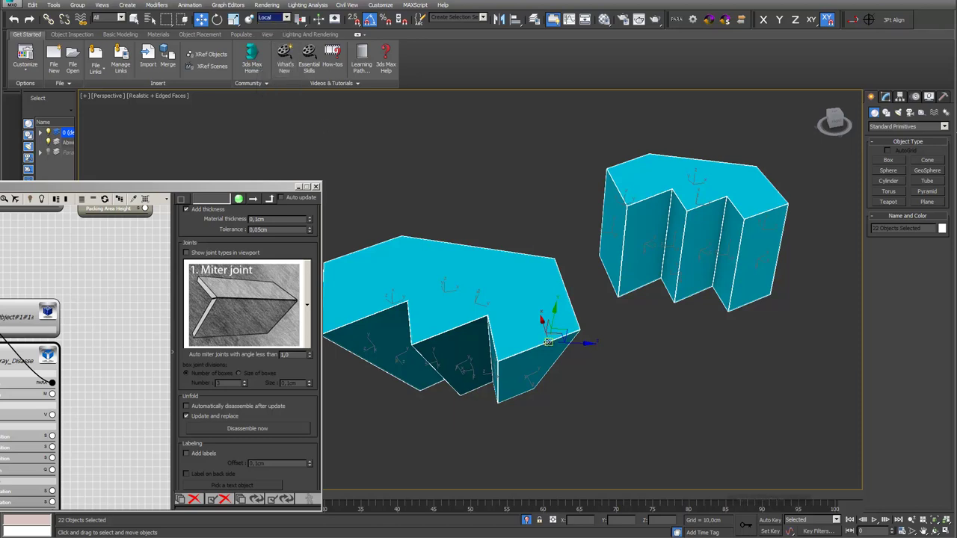
drag(548, 342, 621, 407)
key(ctrl+z)
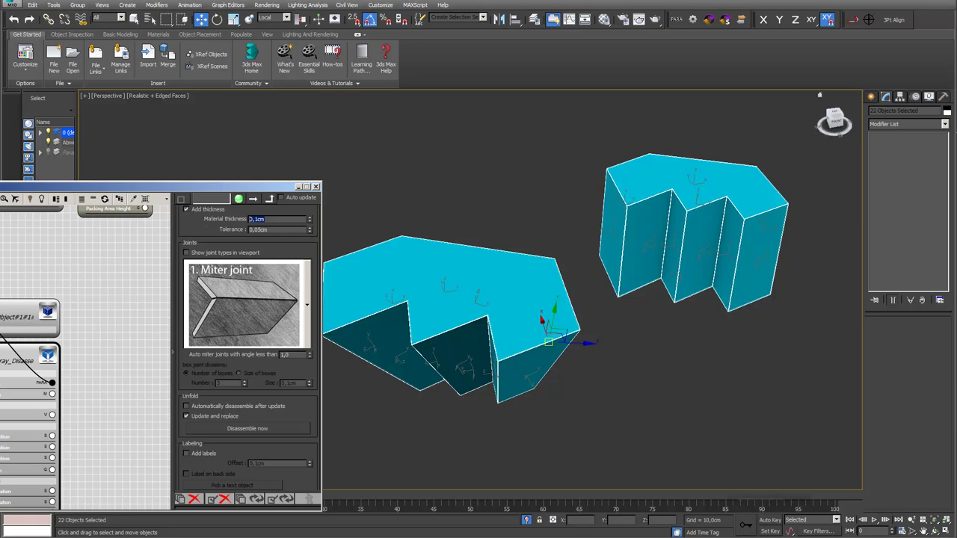
Apply a Slice modifier to the selected pieces with the slice type Remove Top
click(943, 125)
drag(946, 155, 947, 336)
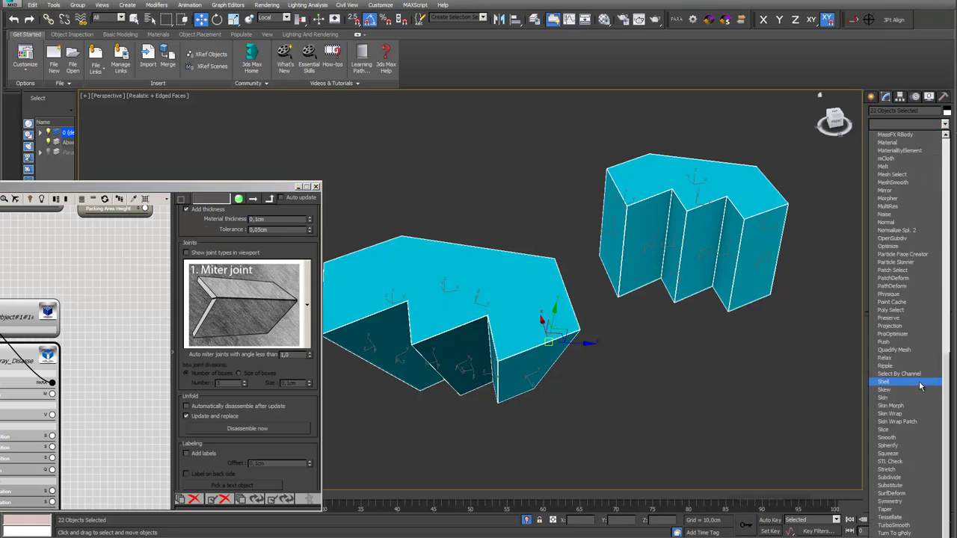
click(897, 430)
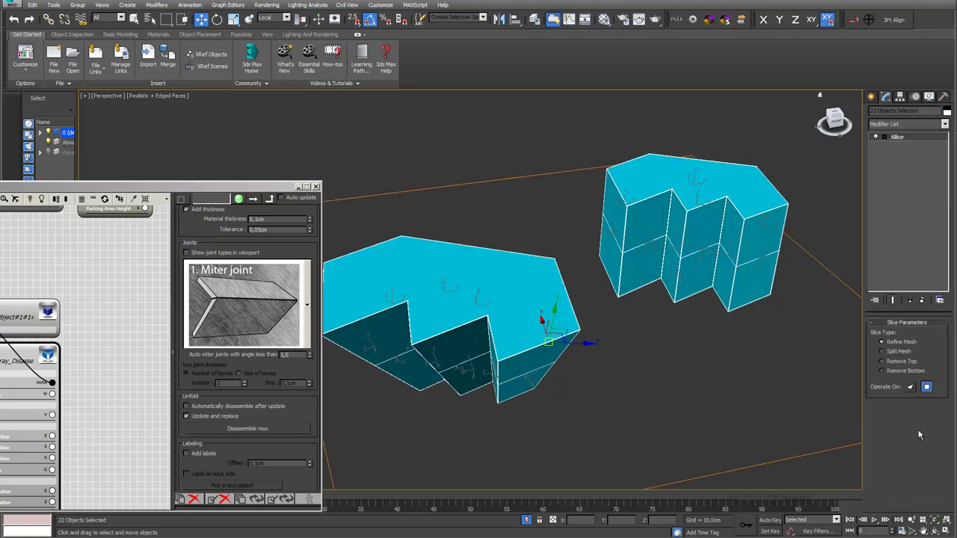
click(882, 363)
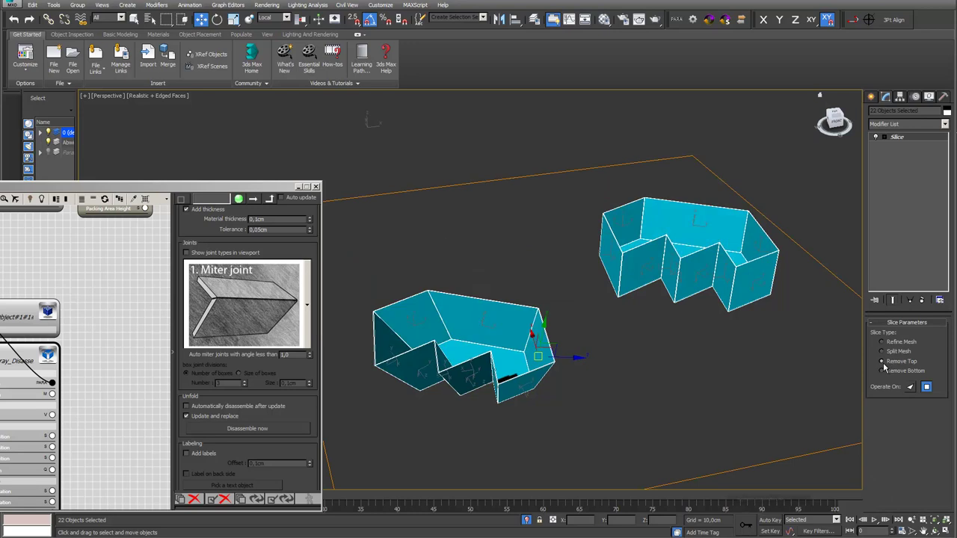
Raise the slice plane slightly along the Z axis and inspect the thickened corners at the cut
click(884, 138)
click(899, 146)
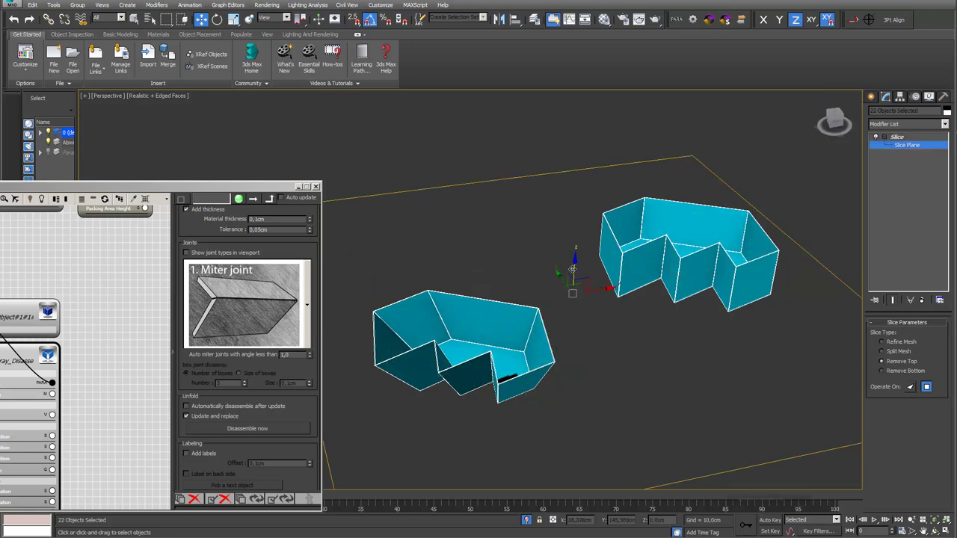
drag(572, 268, 568, 243)
scroll(571, 310, up, 6)
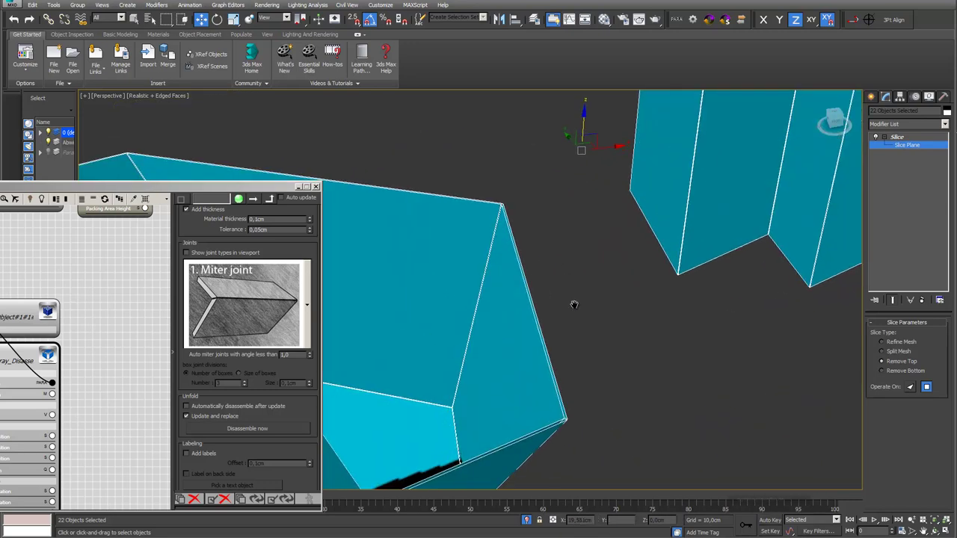
Move the slice plane along the Z axis through the disassembled logo pieces to inspect their thickness and mitered corners
scroll(523, 217, up, 4)
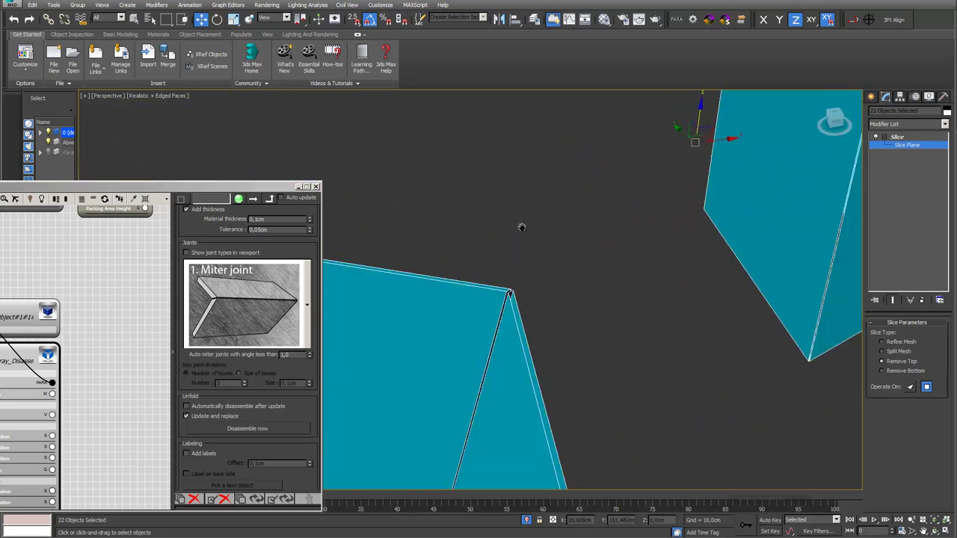
middle_drag(585, 223, 591, 213)
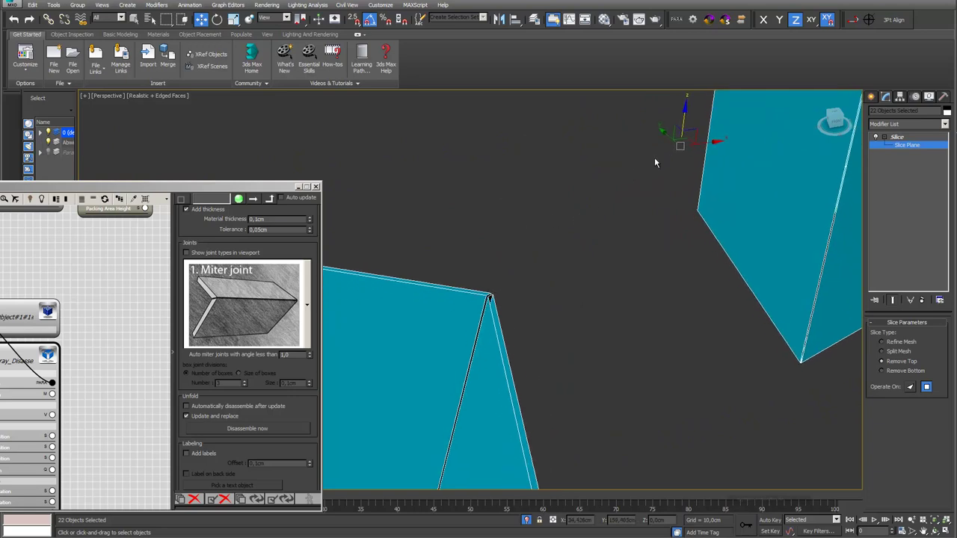
drag(687, 117, 688, 81)
alt+middle_drag(711, 206, 724, 174)
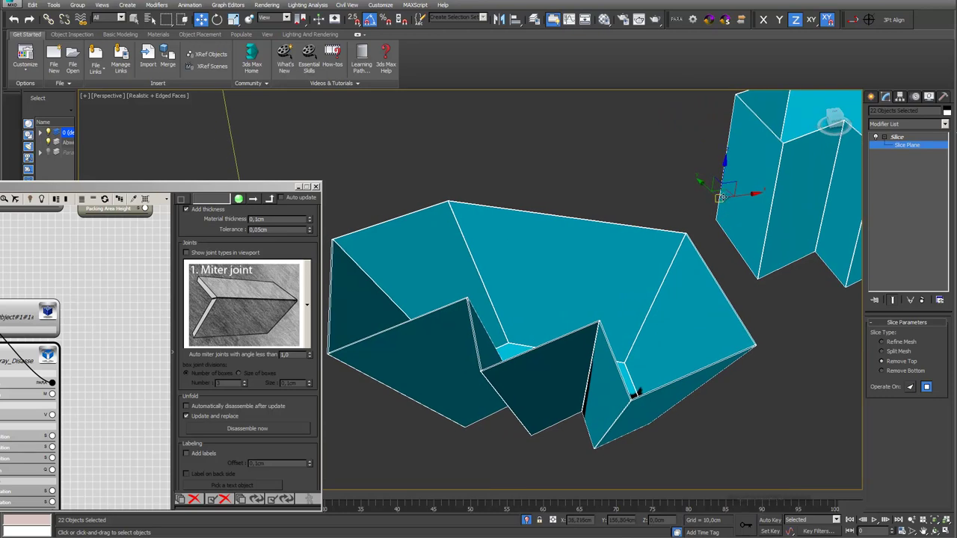
drag(724, 174, 710, 373)
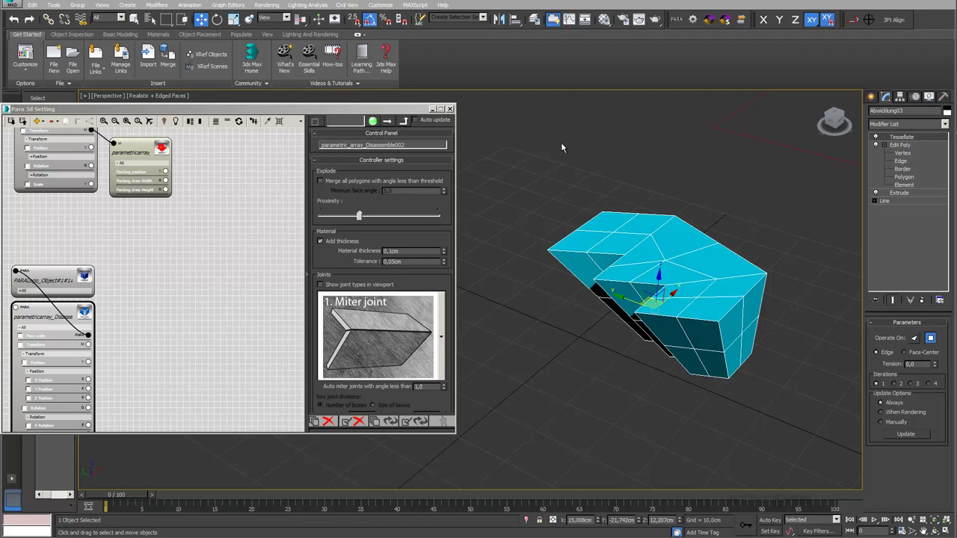
Assign a Para 3d controller to the tessellated Abwicklung03 object, declining access to all vertices of its line
alt+middle_drag(675, 253, 659, 236)
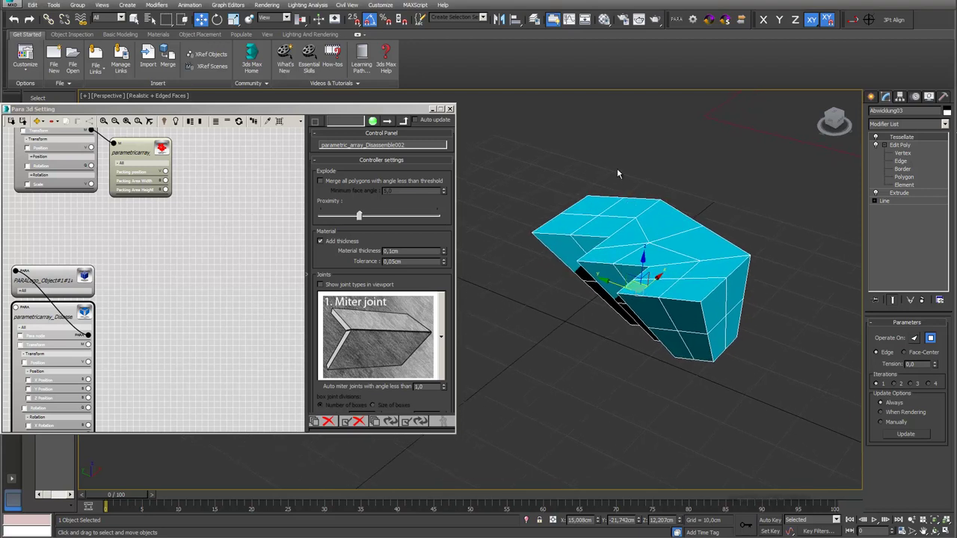
click(676, 19)
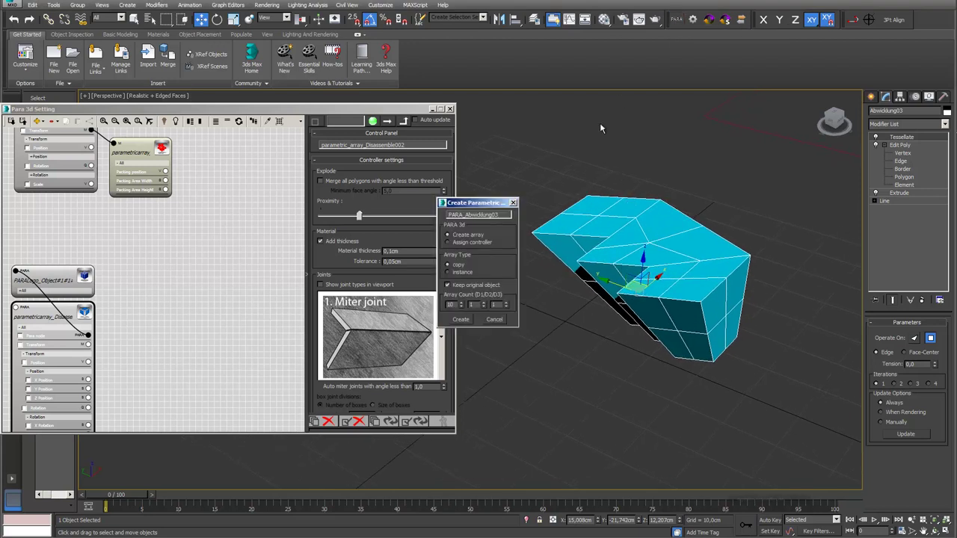
click(473, 241)
click(460, 320)
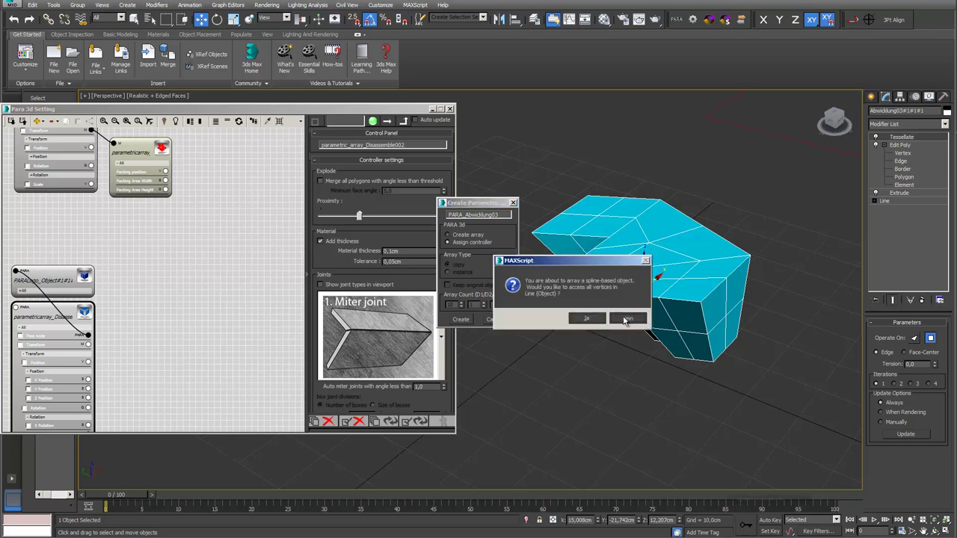
click(626, 319)
Place the Abwicklung03 node in a free area, add a Disassemble node, and connect it to that node
click(66, 309)
drag(66, 309, 222, 245)
click(39, 121)
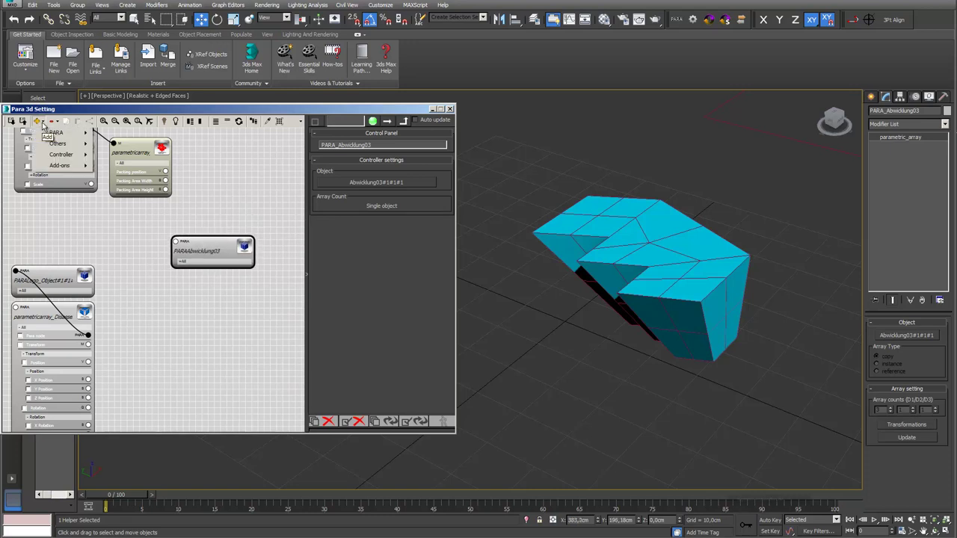
mouse_move(48, 134)
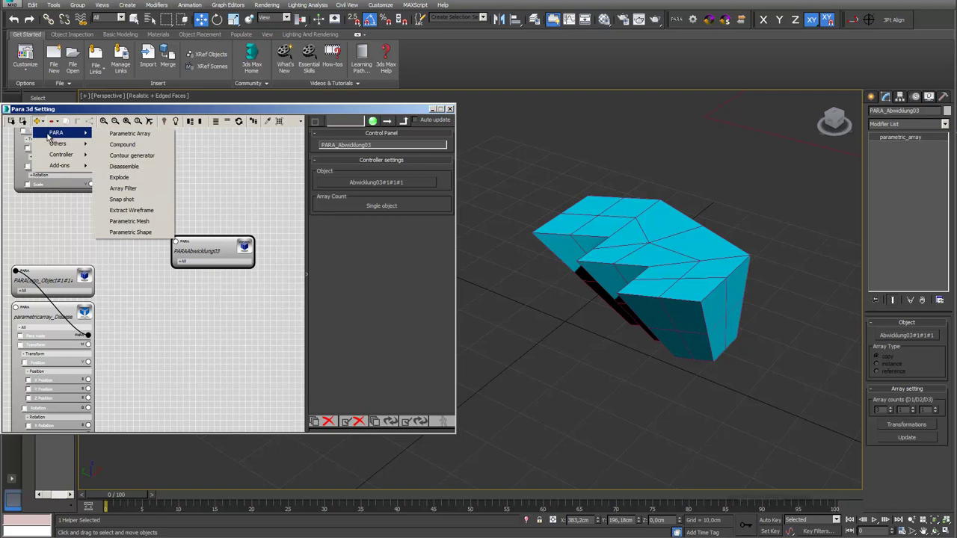
click(127, 171)
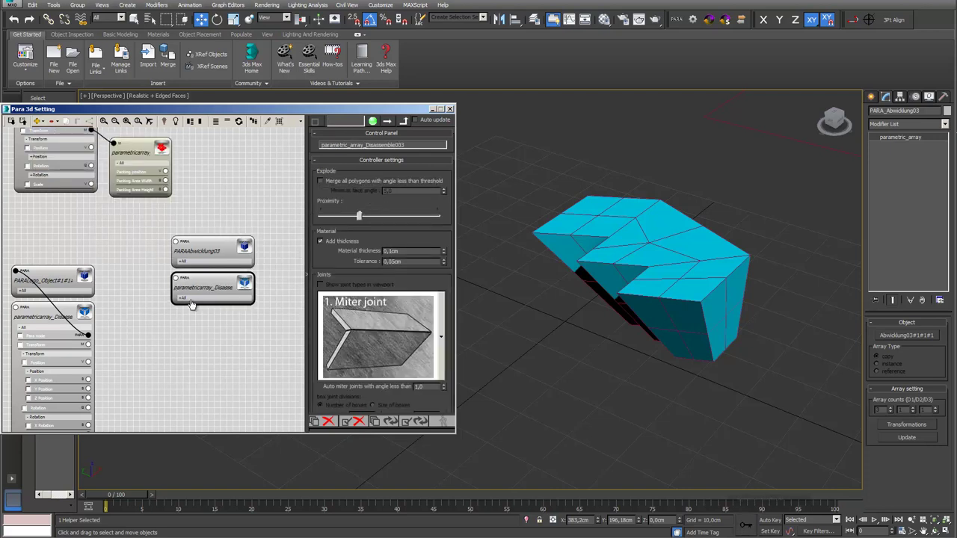
drag(247, 306, 175, 242)
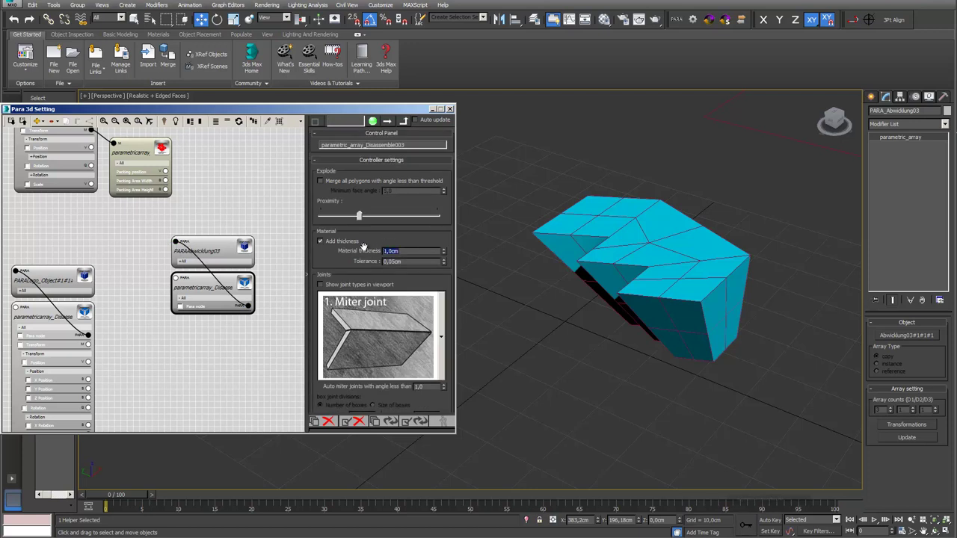
Disassemble the object with a 1,0 cm material thickness, and lift one small top piece away along the Z axis
click(413, 236)
scroll(414, 237, down, 2)
scroll(424, 386, down, 2)
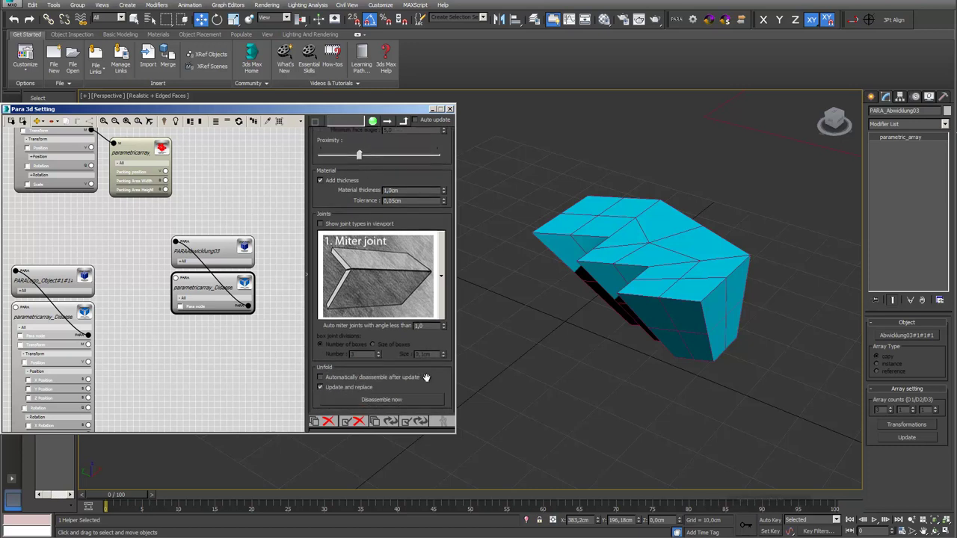
click(418, 385)
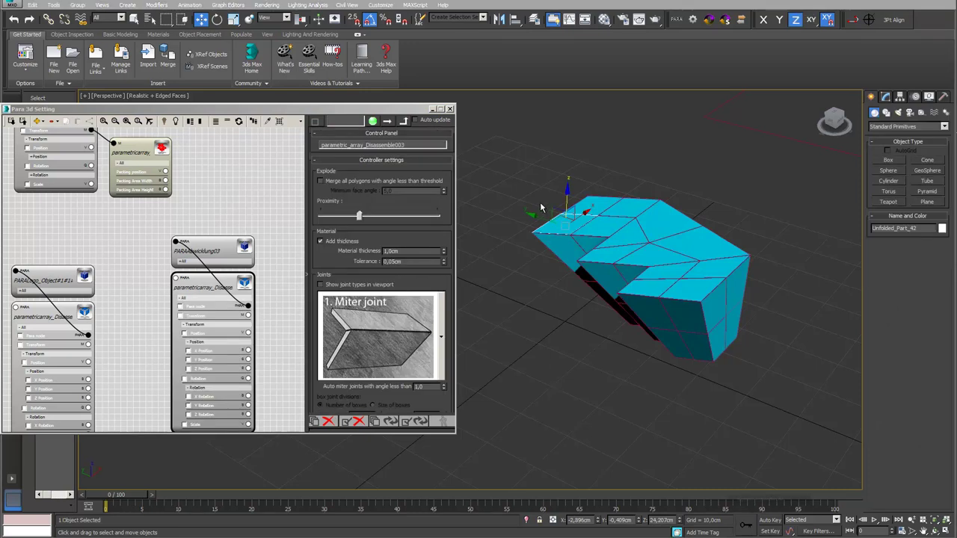
drag(566, 204, 566, 167)
click(612, 207)
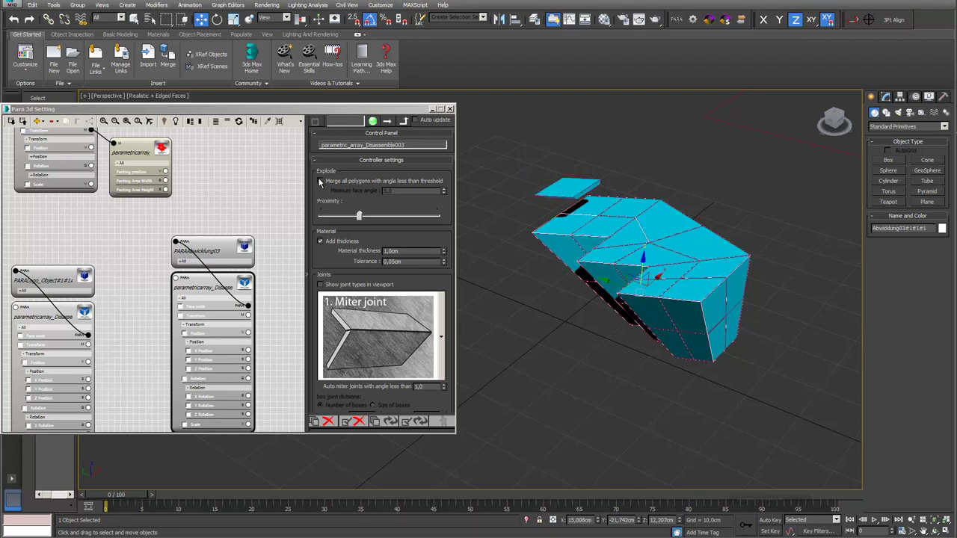
Enable merging of polygons below an angle threshold with a minimum face angle of 5,0, and disassemble the object again
click(320, 182)
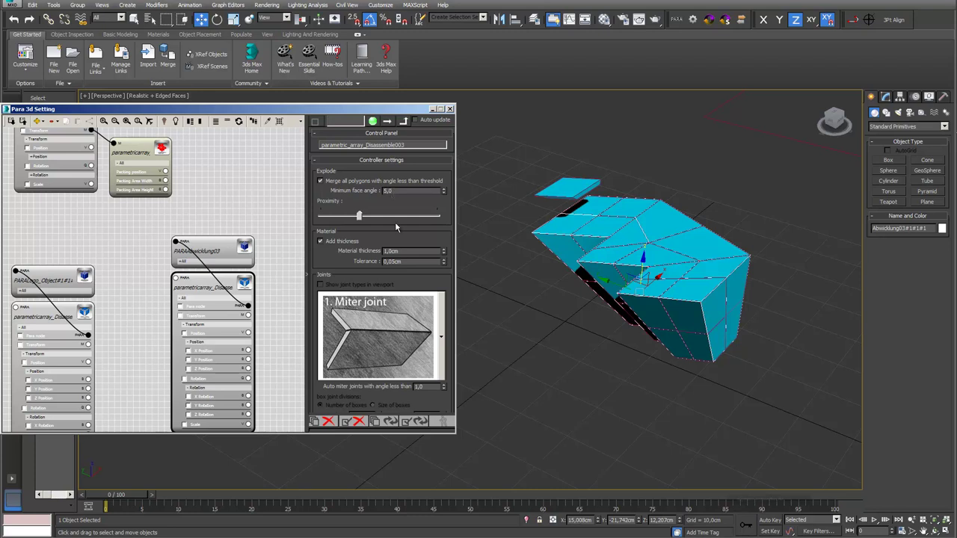
drag(408, 396, 408, 301)
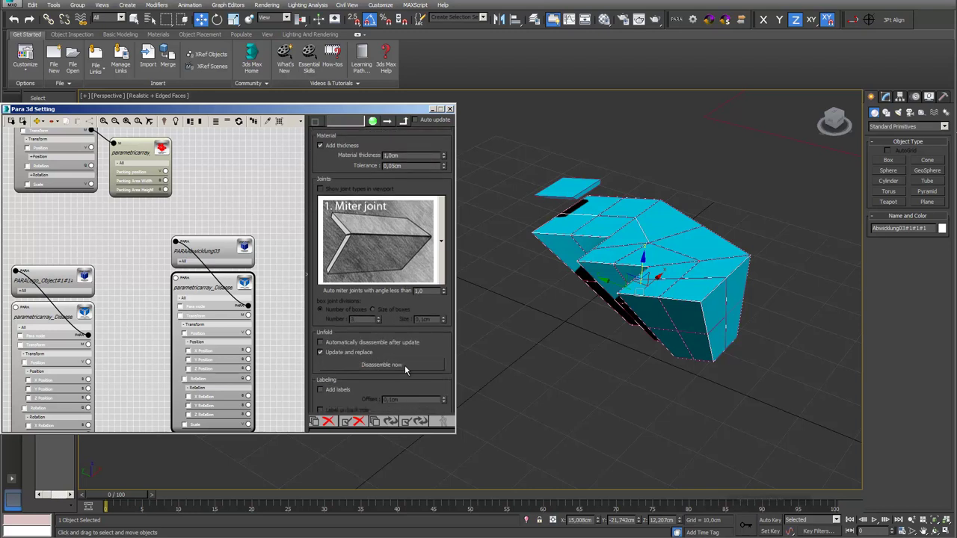
click(403, 364)
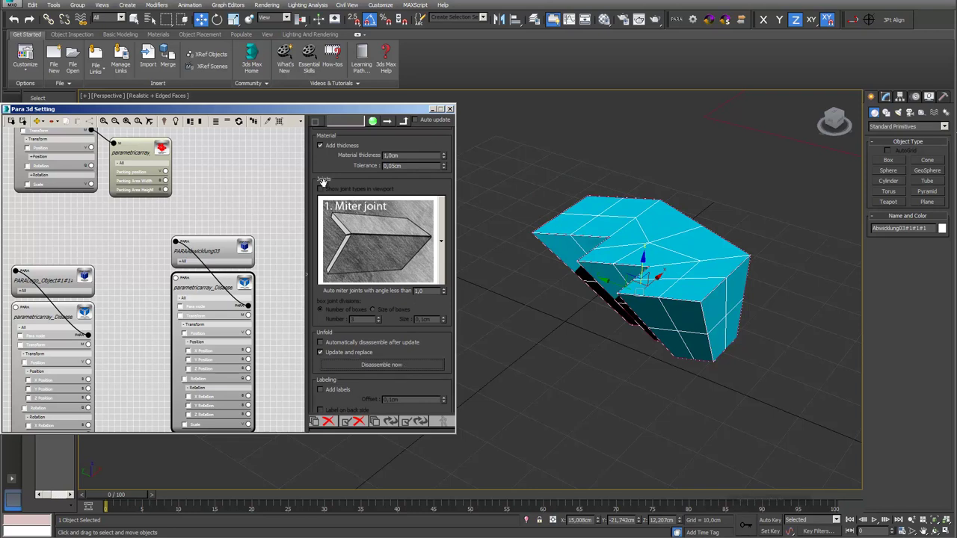
Select all merged Para members and lift the top piece to examine the disassembled result
click(279, 121)
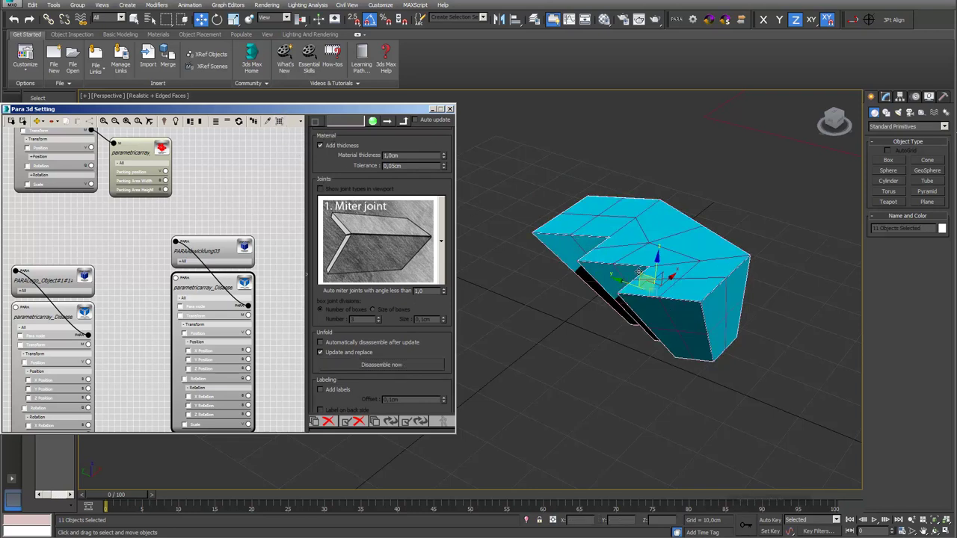
drag(655, 268, 649, 222)
click(661, 186)
drag(648, 179, 636, 120)
click(671, 261)
Set the Tessellate modifier's tension on the original object to 5,0 to curve its faces slightly
drag(695, 280, 636, 332)
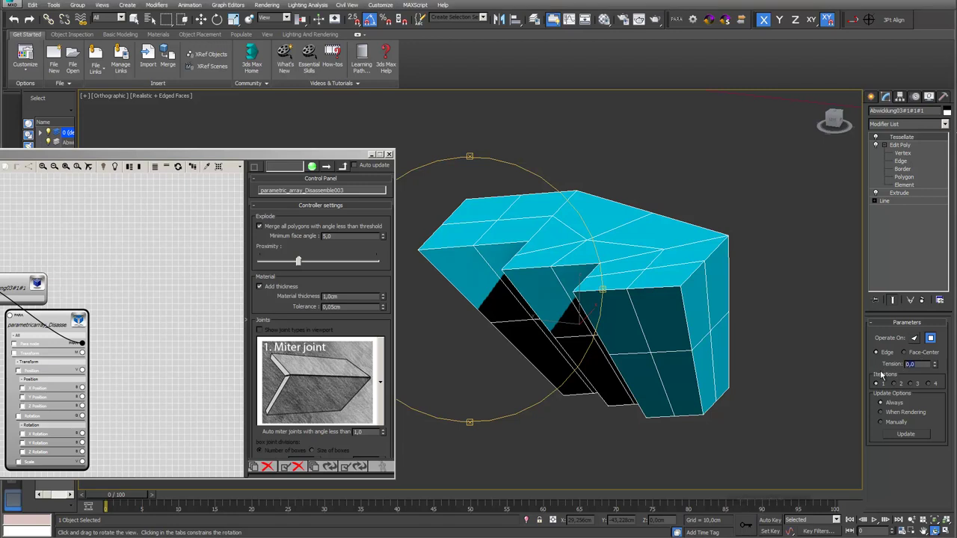
click(882, 374)
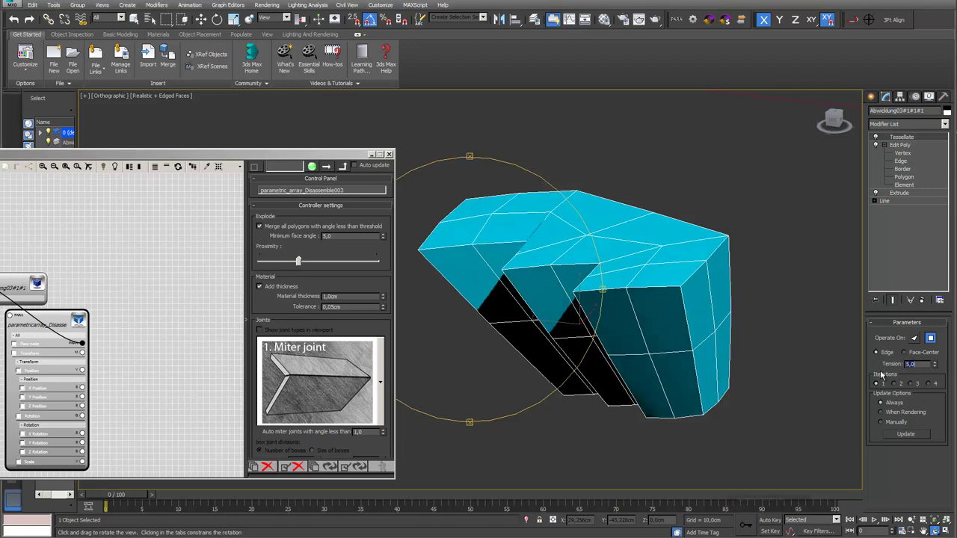
mouse_move(541, 295)
mouse_down()
mouse_move(552, 292)
mouse_move(533, 282)
mouse_move(526, 299)
mouse_up()
Assign a new Para 3d controller to the curved object, declining access to the vertices of its line
click(674, 20)
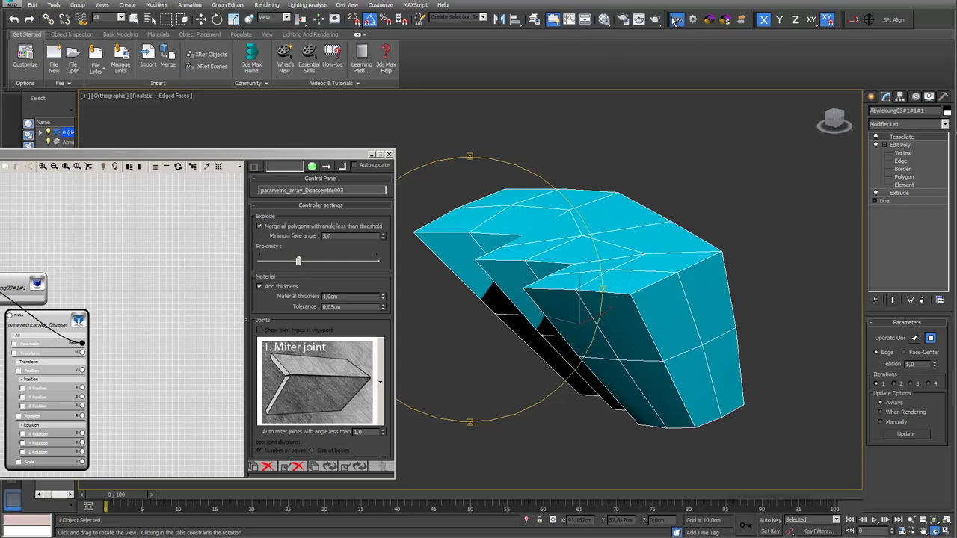
click(471, 245)
click(462, 320)
click(616, 318)
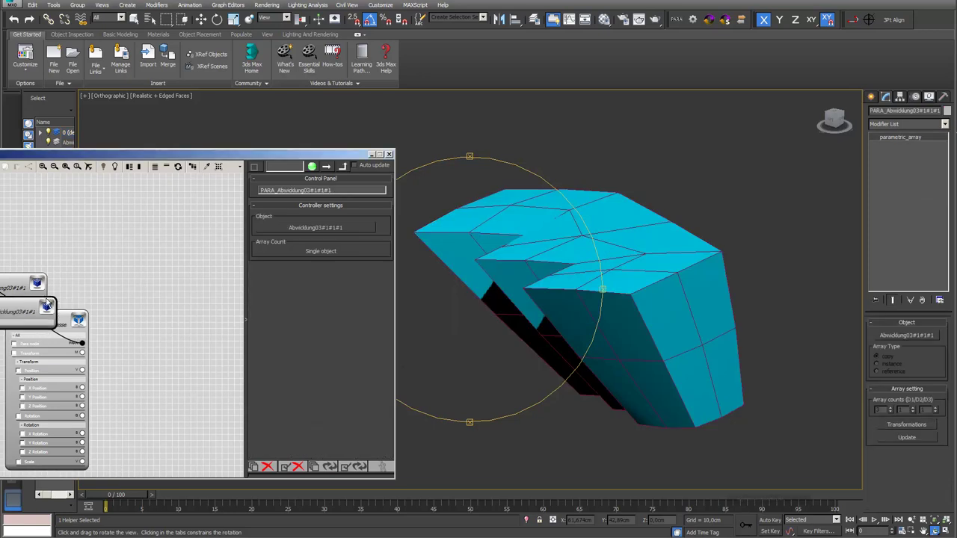
Move the new object node to free space and connect the existing Disassemble node to it instead
drag(88, 320, 79, 293)
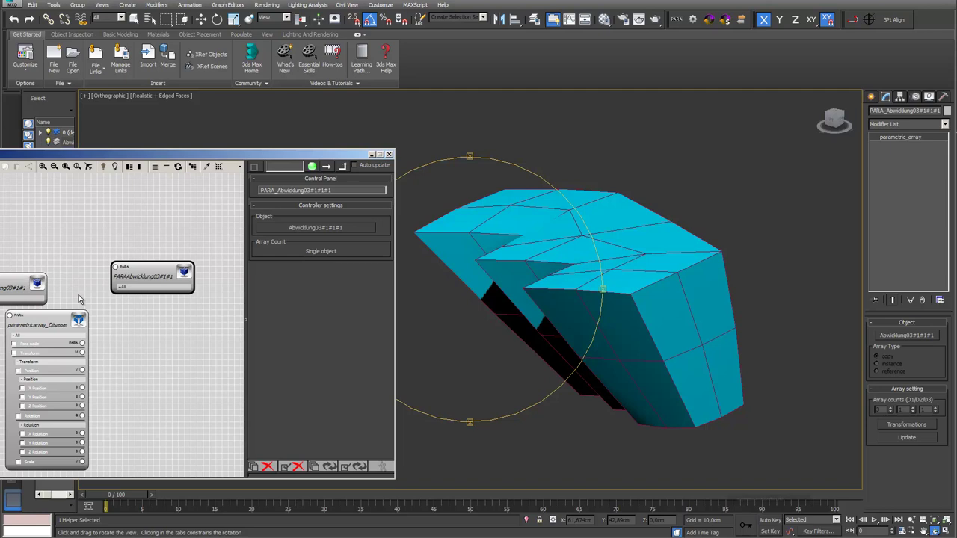
drag(82, 341, 114, 268)
click(56, 323)
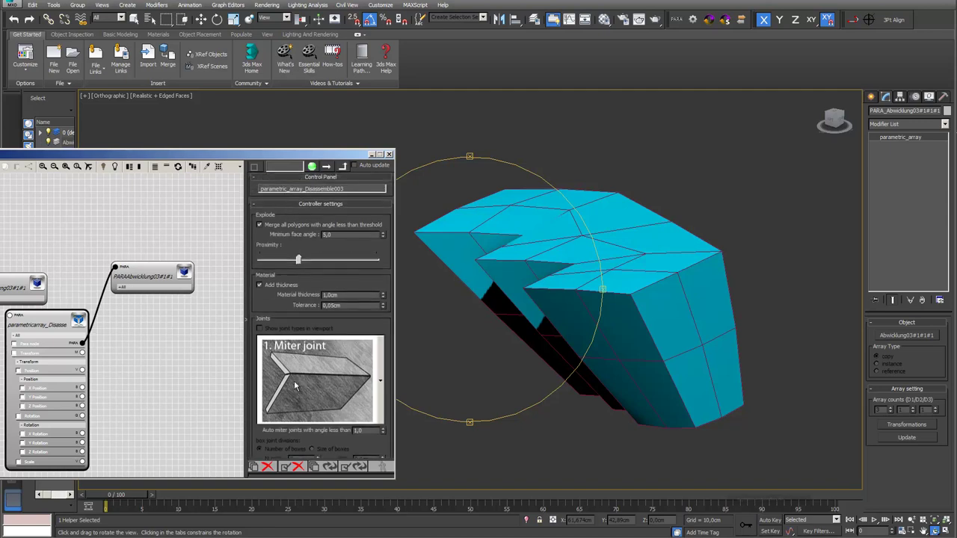
Disassemble the curved object with the 5,0 face angle threshold, then isolate all resulting pieces and inspect the faces
scroll(351, 443, down, 3)
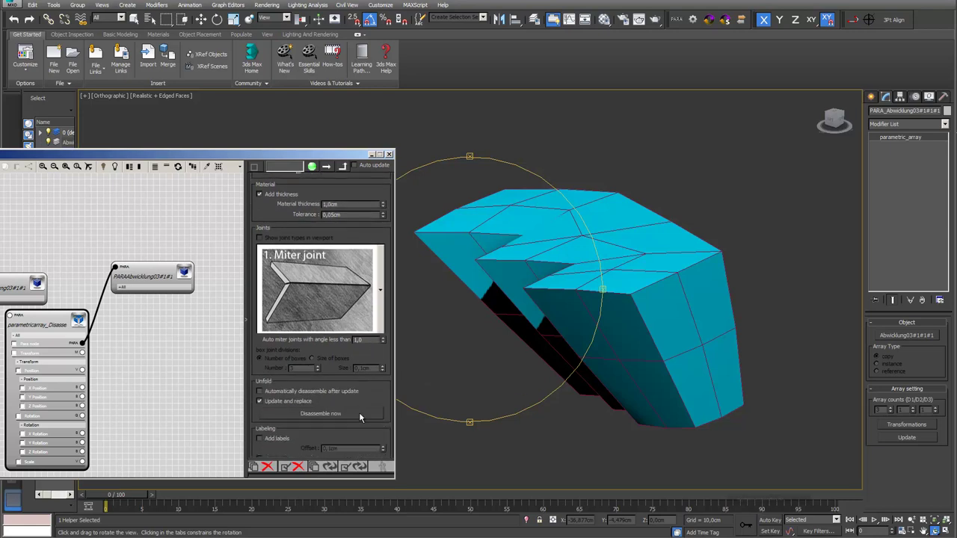
click(359, 413)
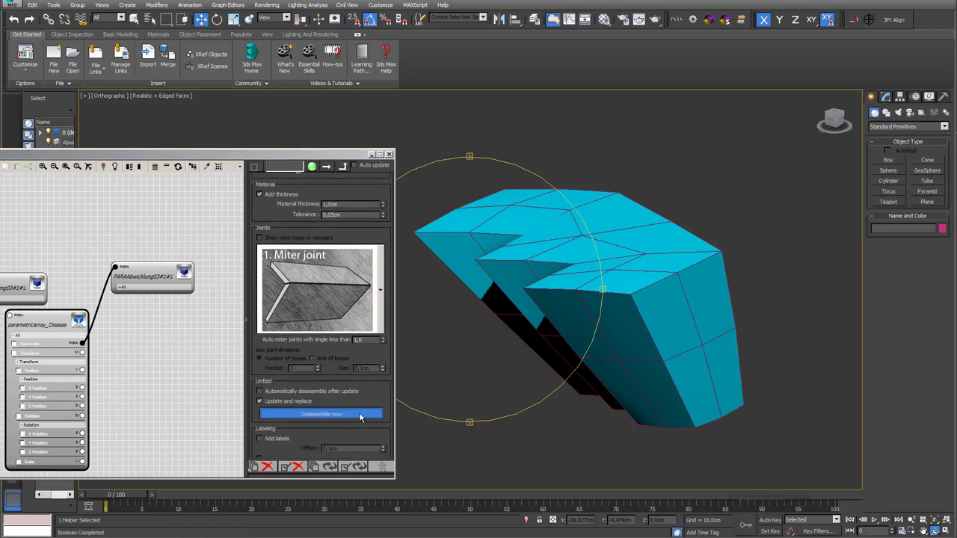
click(219, 167)
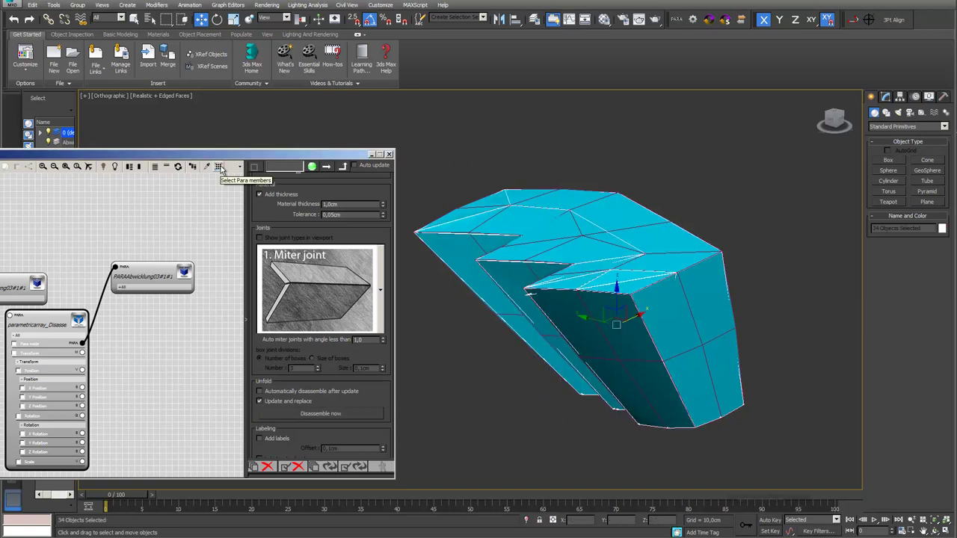
click(527, 520)
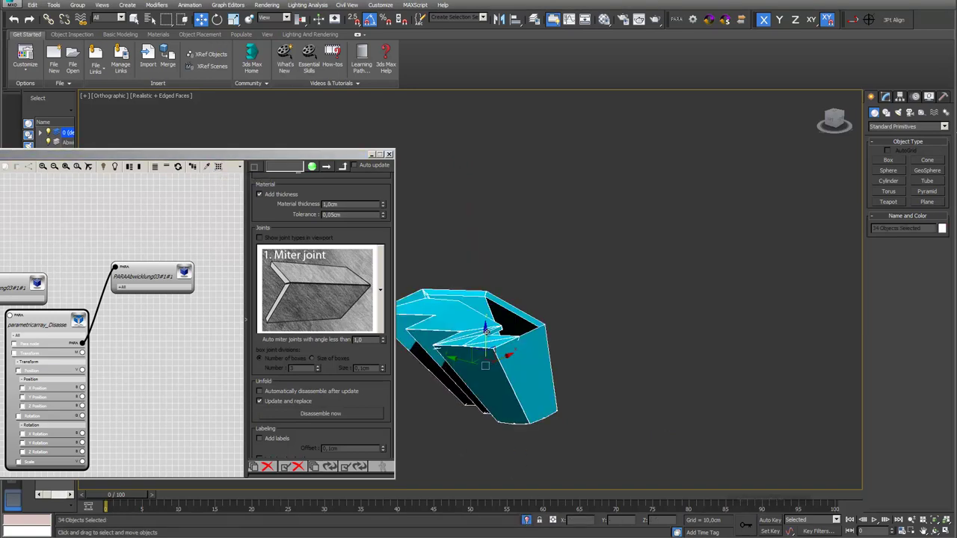
scroll(568, 321, up, 4)
middle_drag(592, 260, 618, 258)
scroll(618, 258, up, 3)
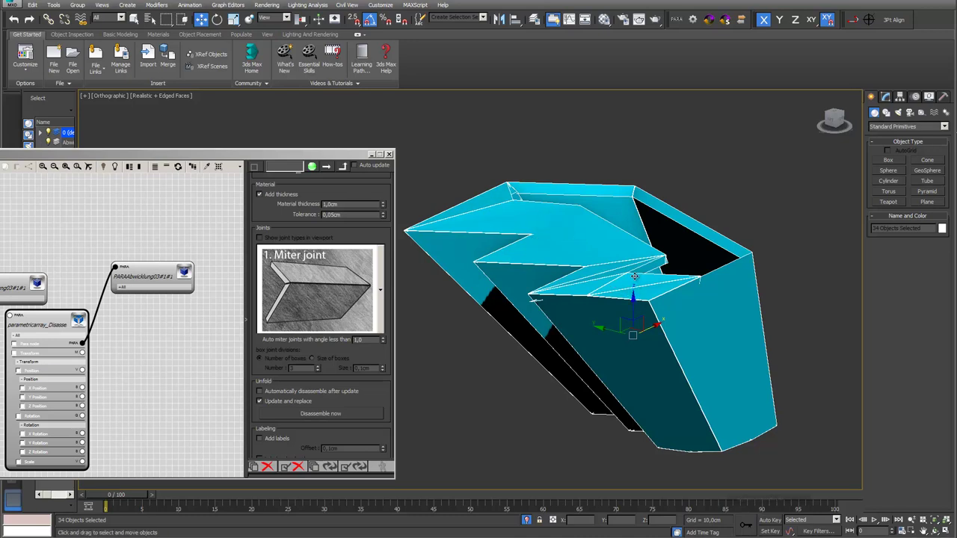
Set the minimum face angle to 10,0, disassemble the curved object again, and select all resulting pieces
drag(337, 192, 346, 275)
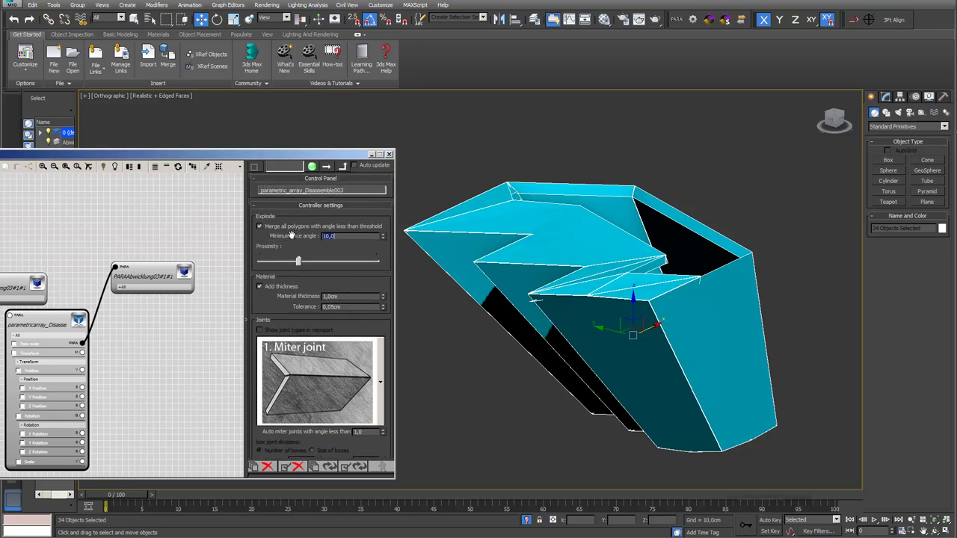
scroll(359, 443, down, 4)
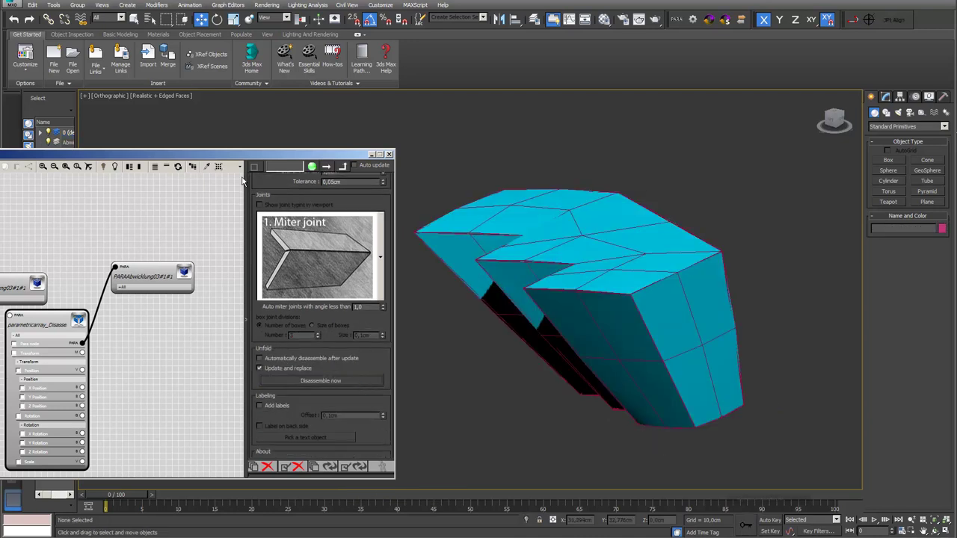
click(218, 167)
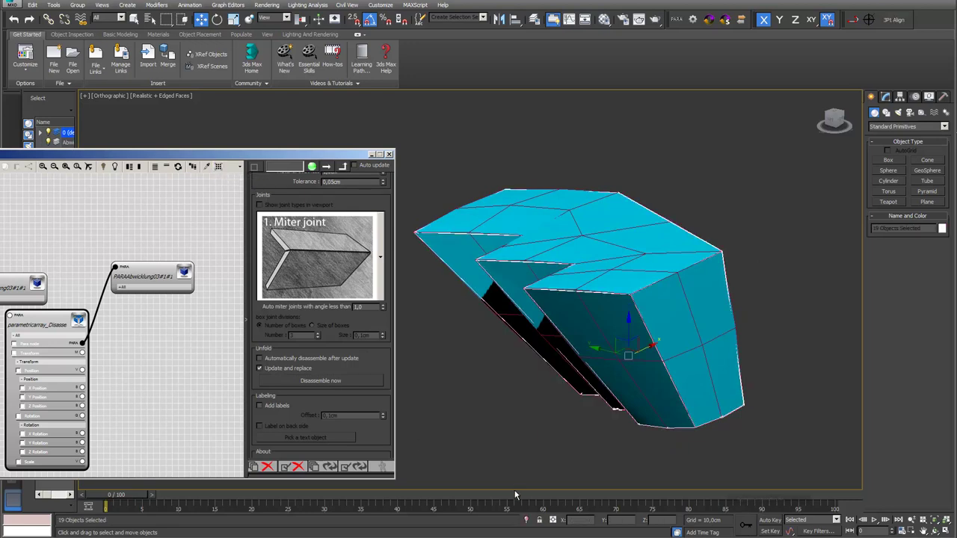
Isolate the new pieces and lift the merged top piece about 6 cm along the Z axis
middle_drag(598, 219, 493, 181)
alt+middle_drag(507, 270, 602, 284)
click(595, 274)
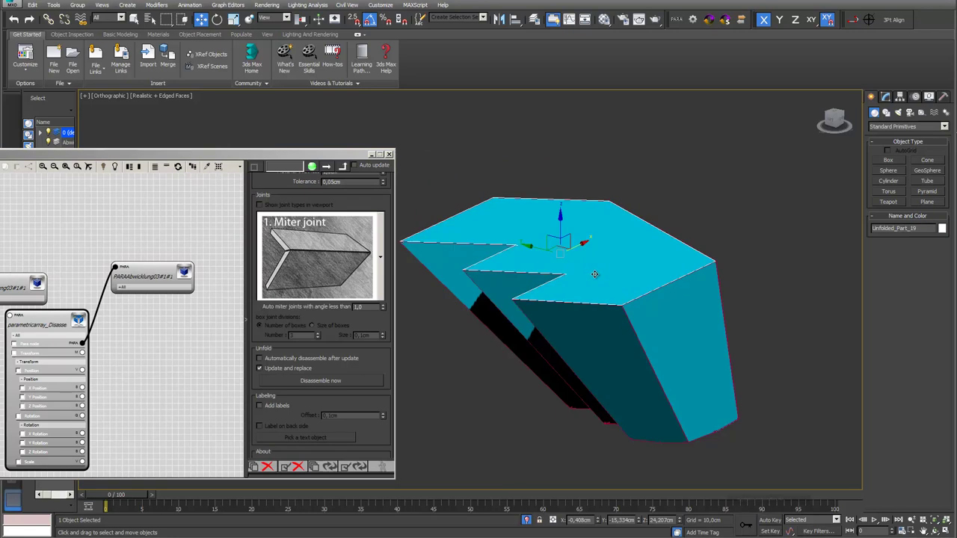
drag(539, 237, 539, 193)
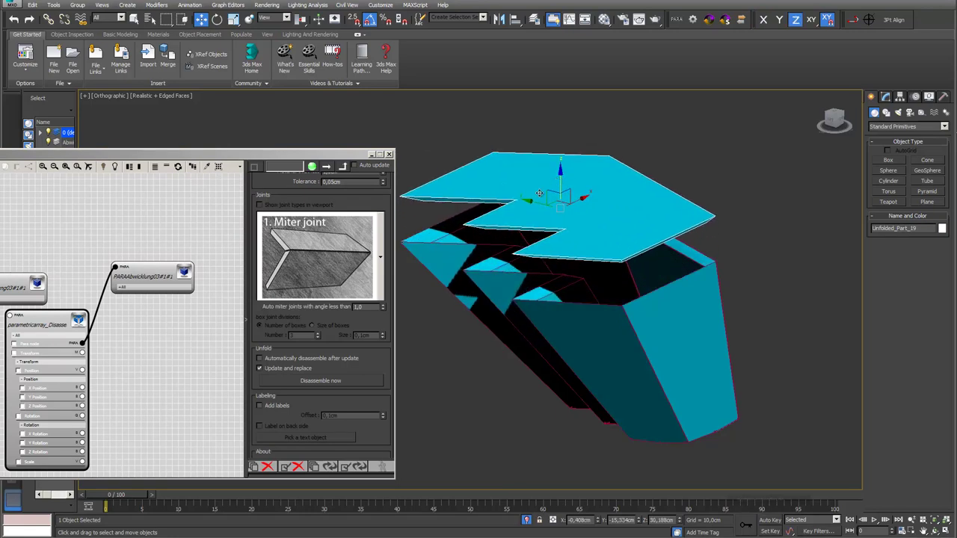
drag(368, 195, 368, 254)
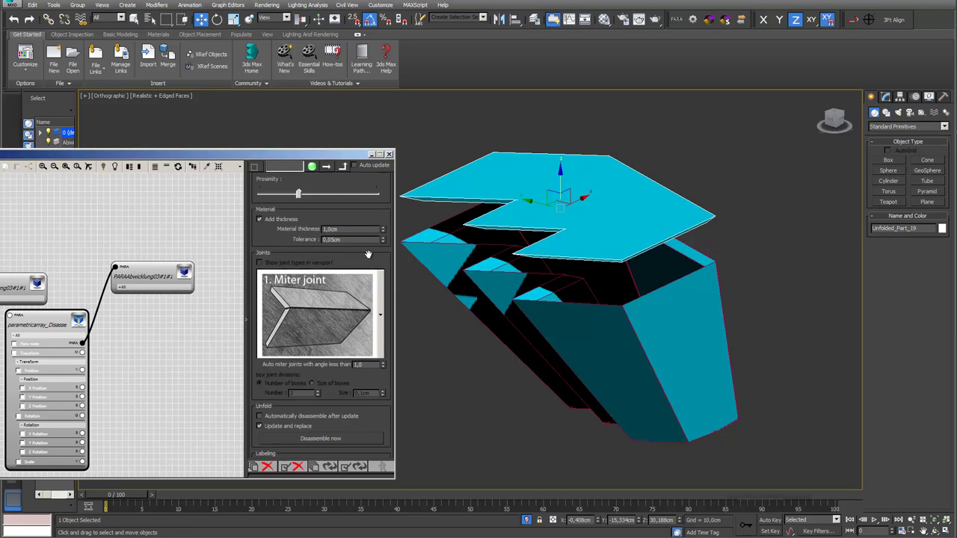
Switch Add thickness off and back on, then try a higher Proximity setting for the Disassemble node
drag(357, 212, 356, 257)
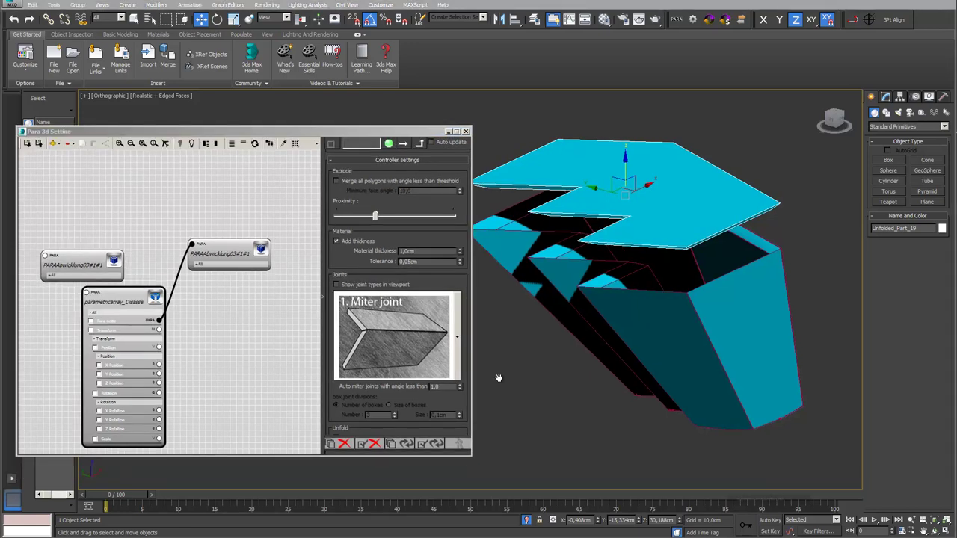
click(336, 241)
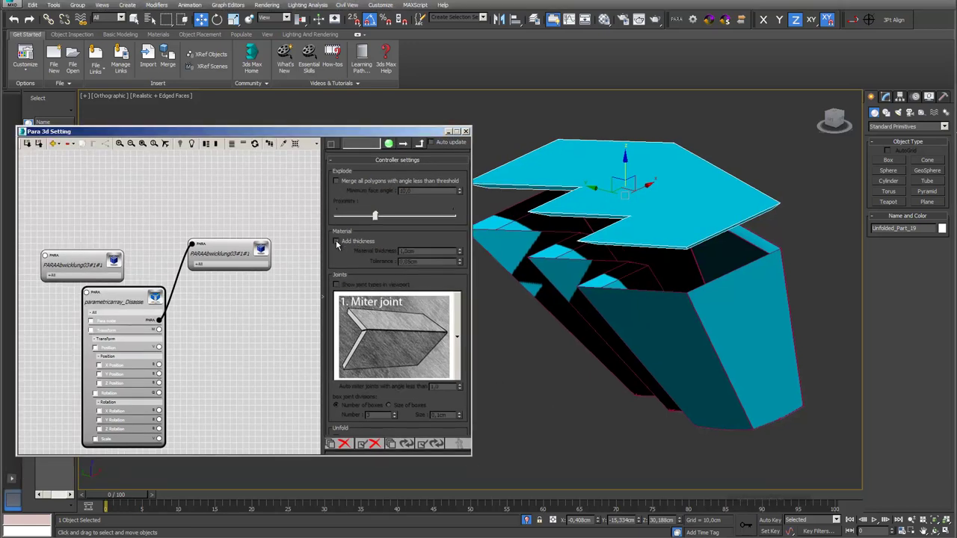
click(336, 242)
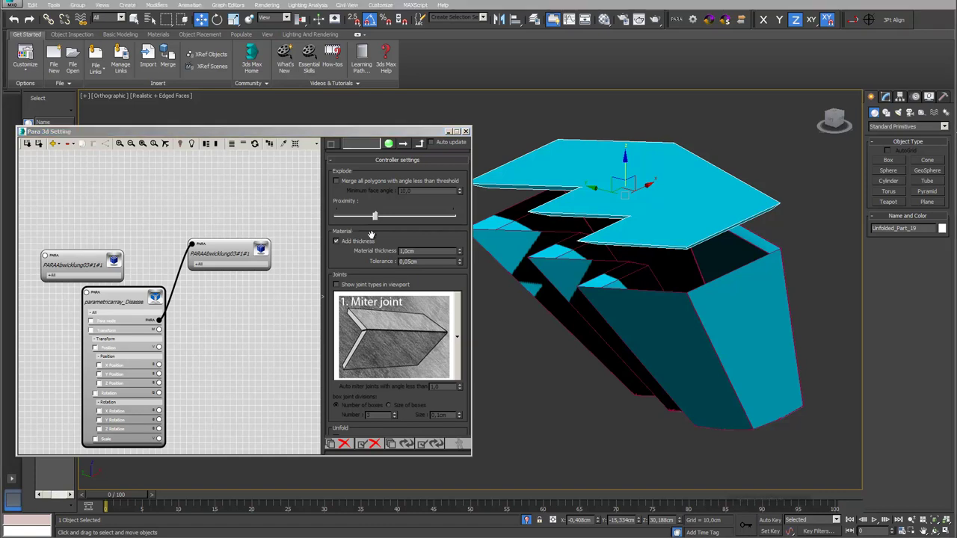
drag(376, 217, 420, 217)
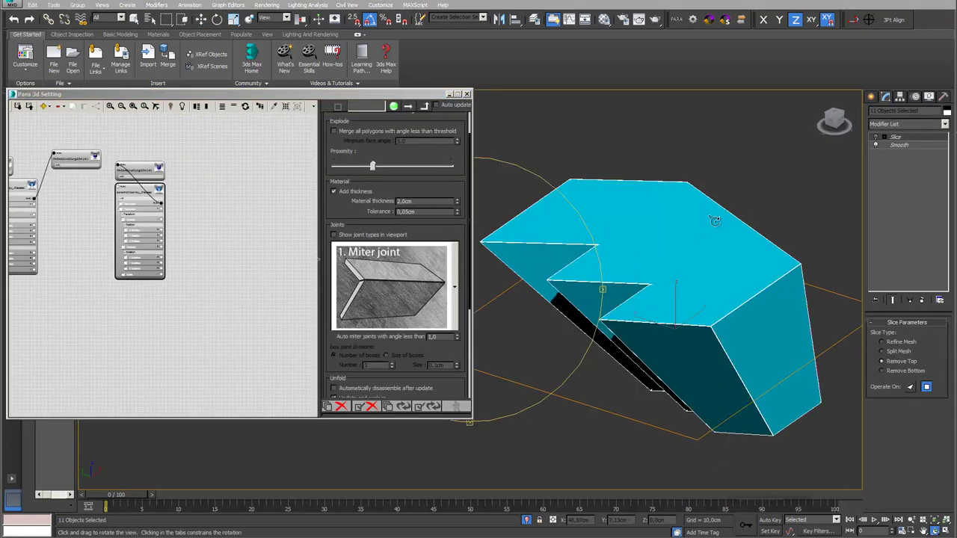
Cut through the disassembled pieces with the Slice modifier and examine the miter joints at the corners up close
click(876, 139)
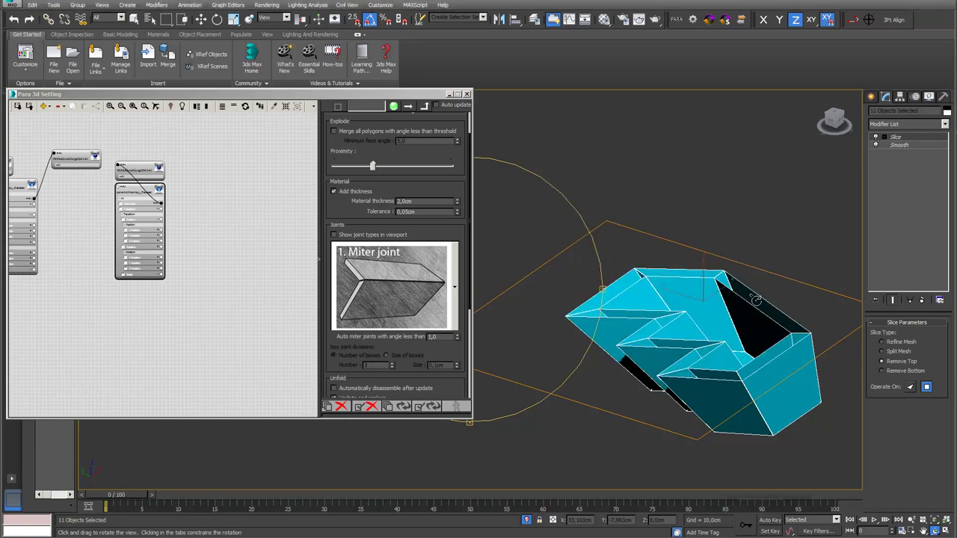
drag(759, 299, 693, 242)
drag(747, 291, 749, 287)
scroll(749, 287, up, 8)
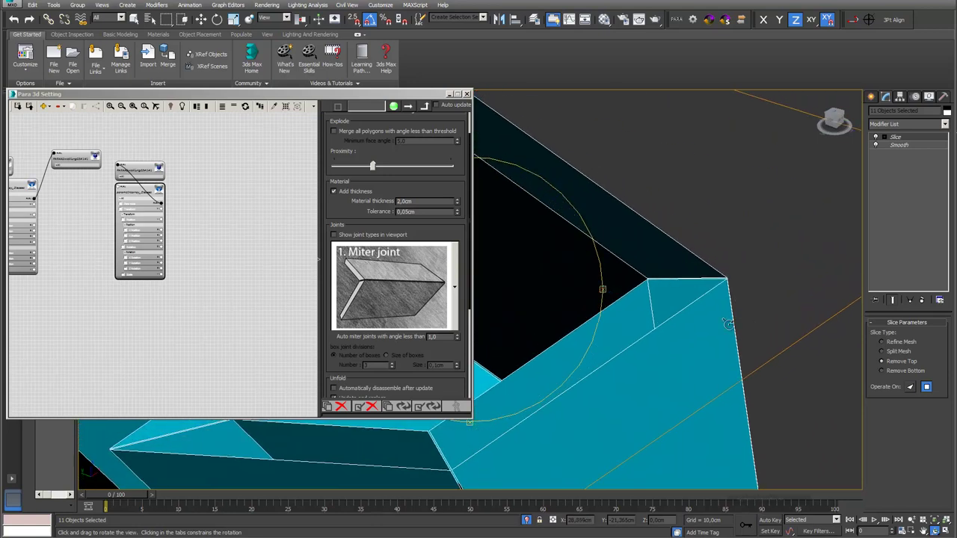
drag(560, 316, 566, 342)
drag(724, 452, 600, 311)
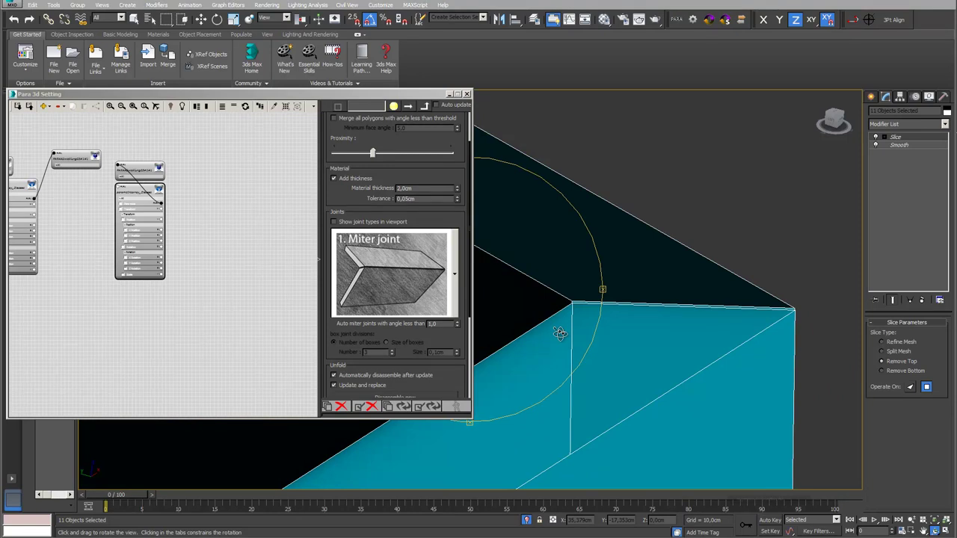
Set the tolerance to 0,0cm and the material thickness to 1,0cm, turn off Update and replace, and disassemble the object
drag(417, 202, 406, 200)
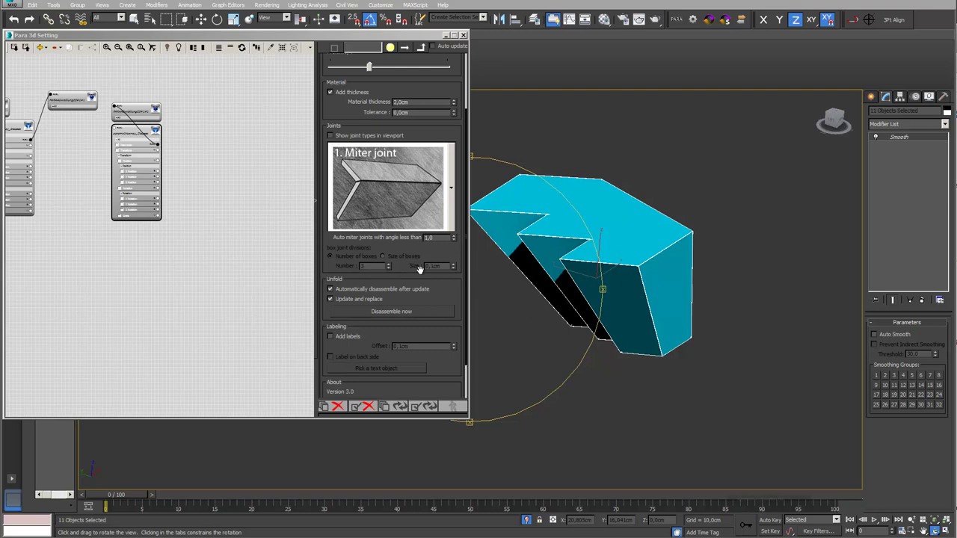
click(330, 299)
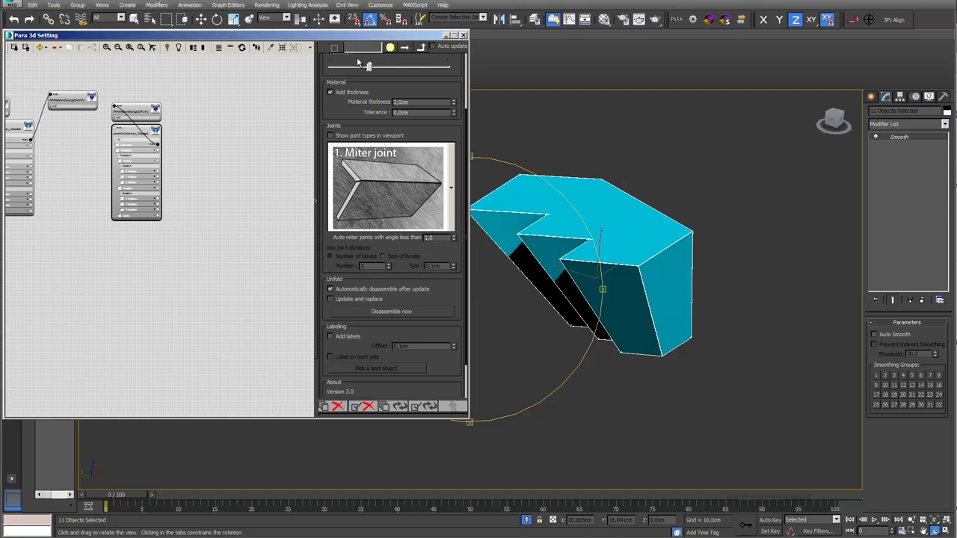
double_click(414, 102)
click(421, 312)
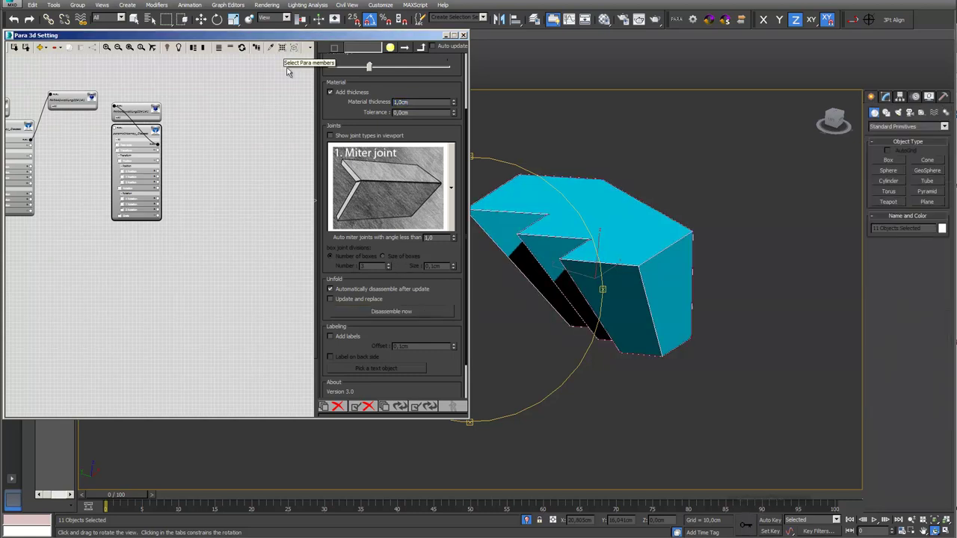
Move all the newly disassembled pieces aside in the XY plane and lift their top piece along the Z axis
click(580, 277)
drag(580, 277, 346, 222)
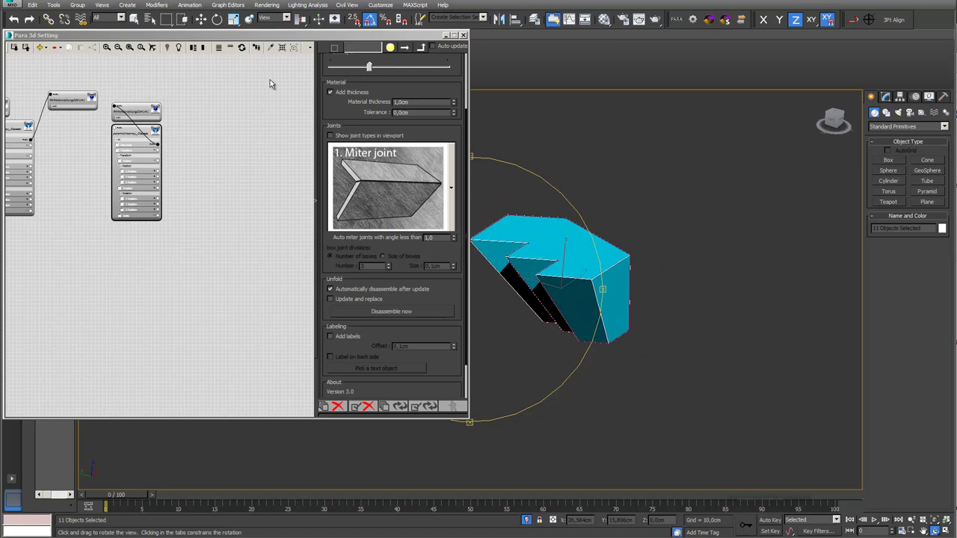
click(201, 19)
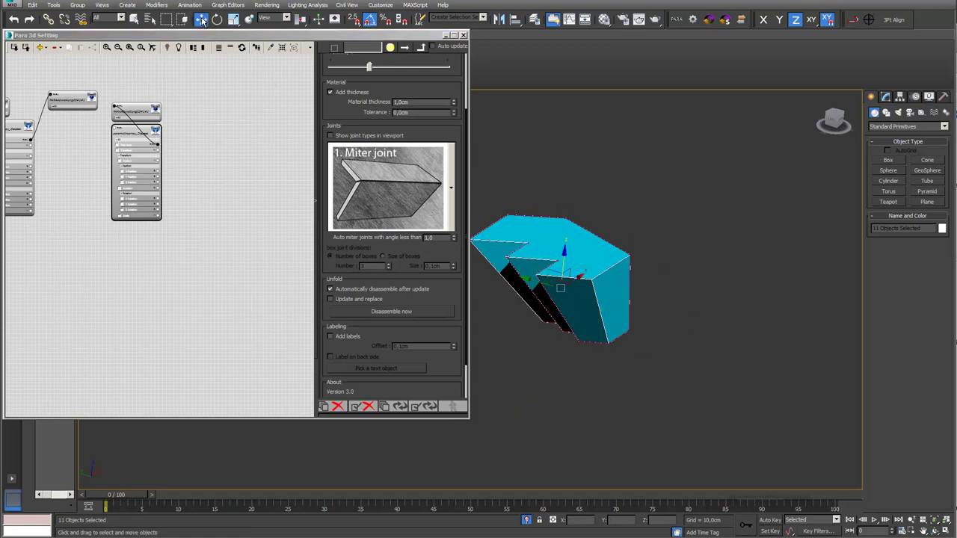
mouse_move(554, 281)
shift+mouse_down()
mouse_move(747, 269)
mouse_move(736, 269)
shift+mouse_up()
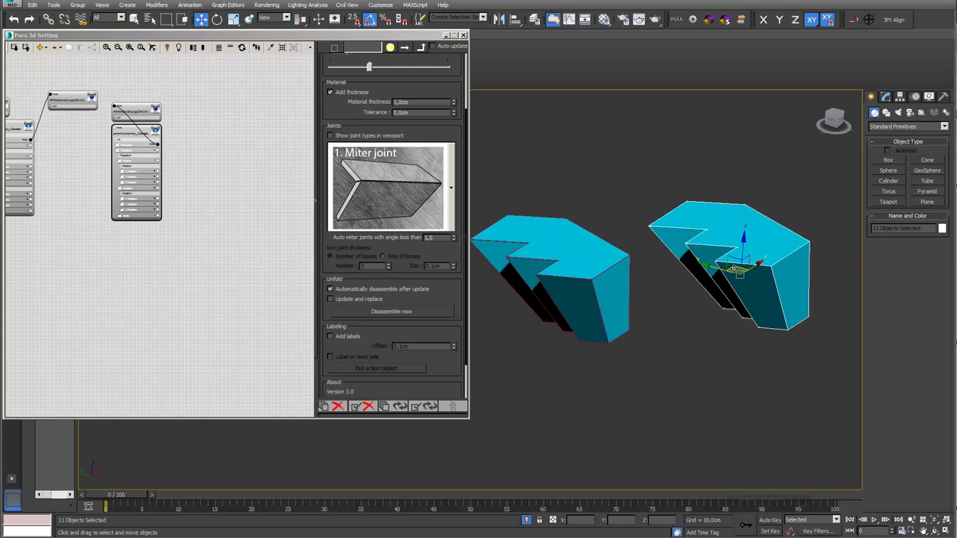
click(726, 225)
drag(730, 210, 722, 138)
middle_drag(605, 194, 667, 189)
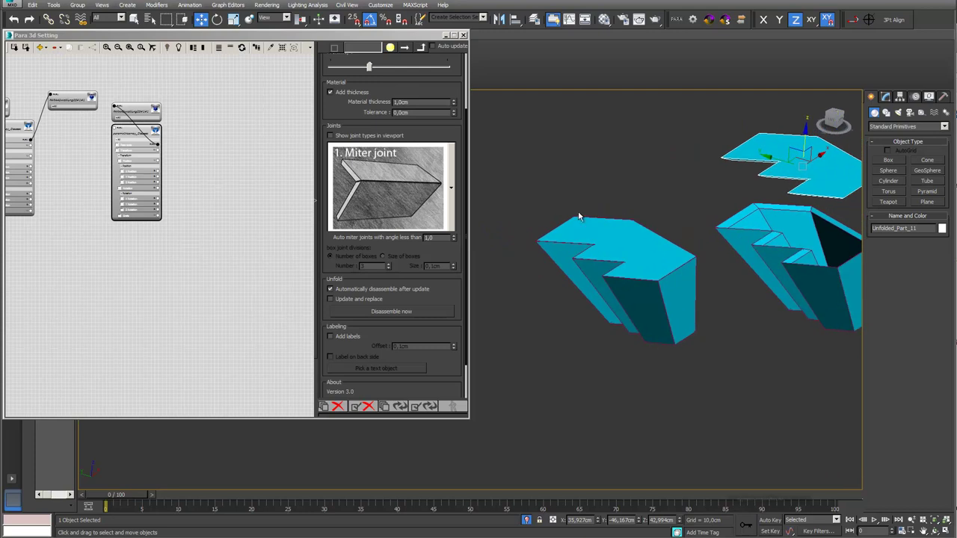
Apply the Trim left part joint type to all edges of the object
click(451, 214)
scroll(453, 270, down, 1)
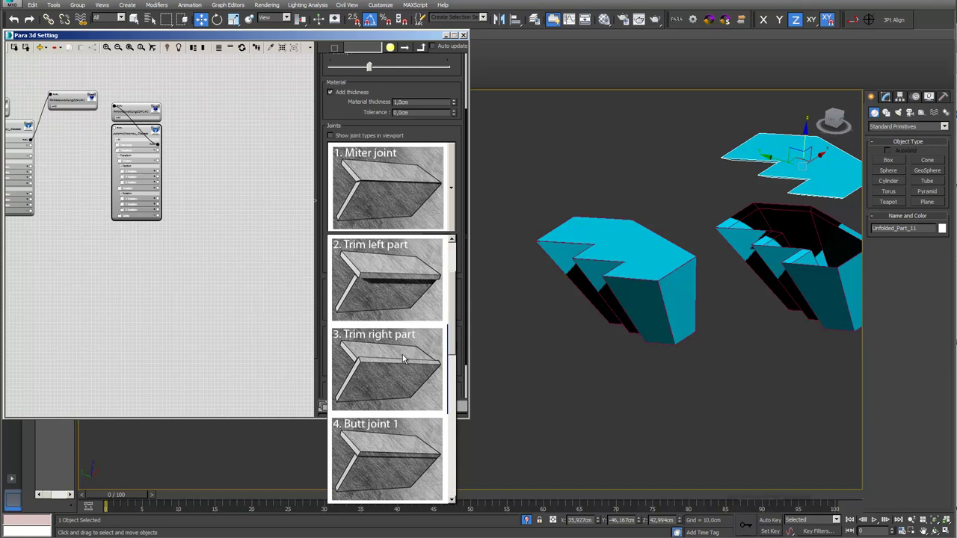
click(416, 298)
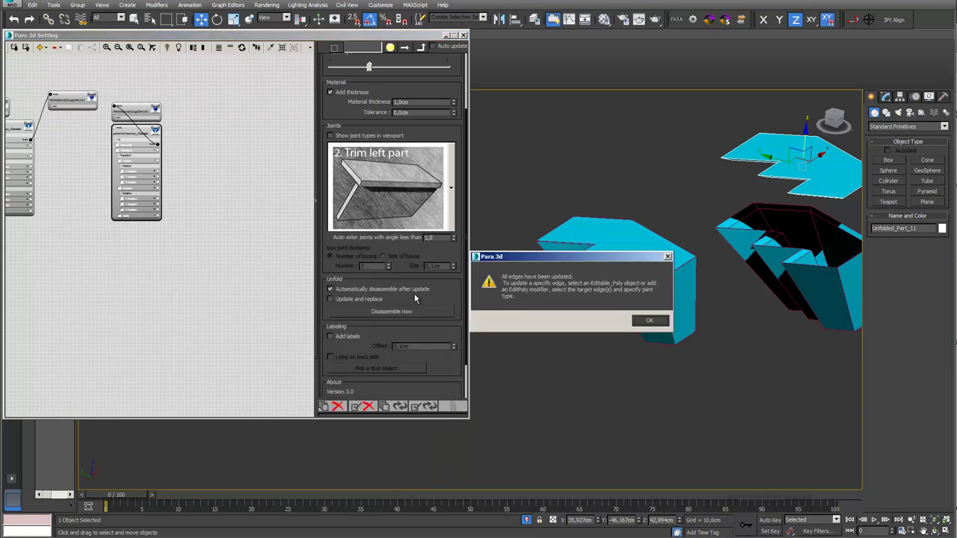
click(652, 322)
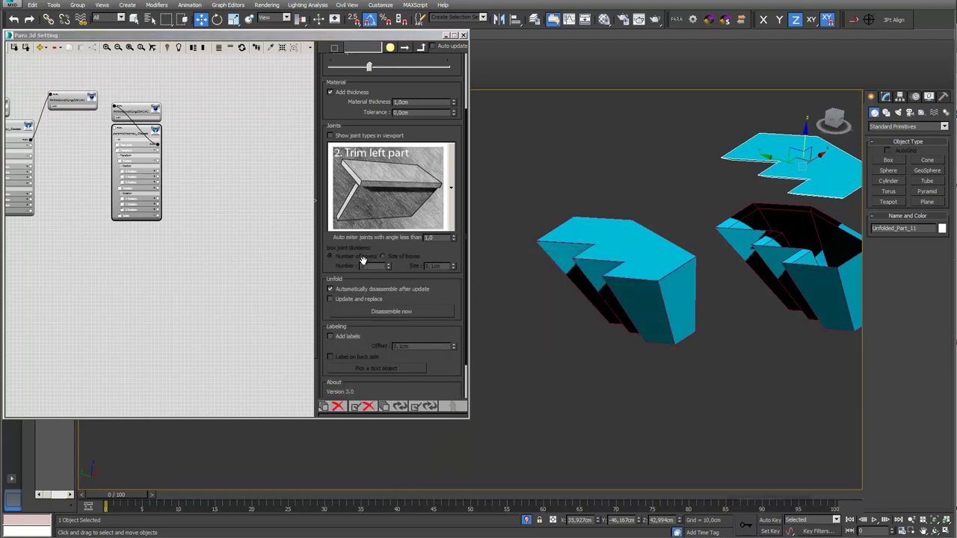
Apply the Box joint 1 joint type to all edges and disassemble the object
click(456, 204)
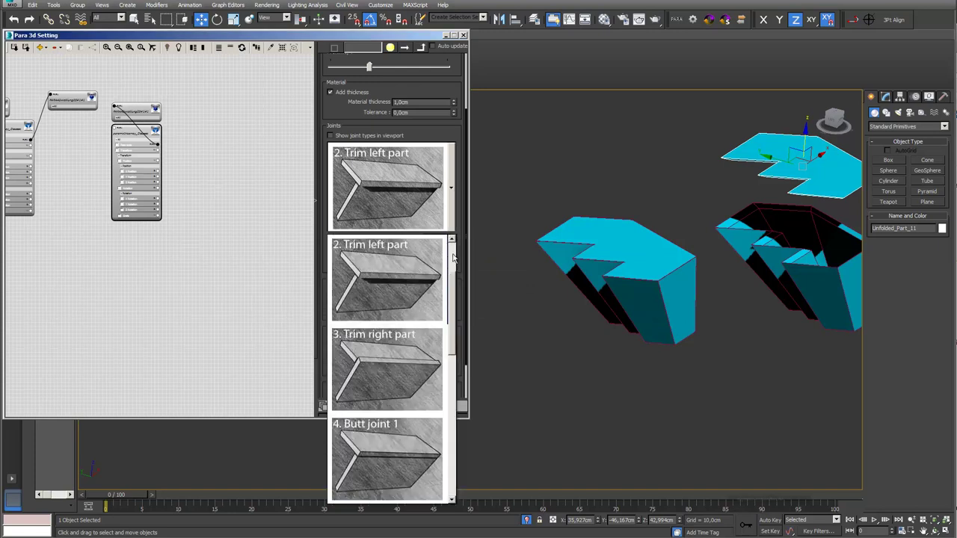
scroll(452, 333, down, 1)
scroll(453, 332, down, 1)
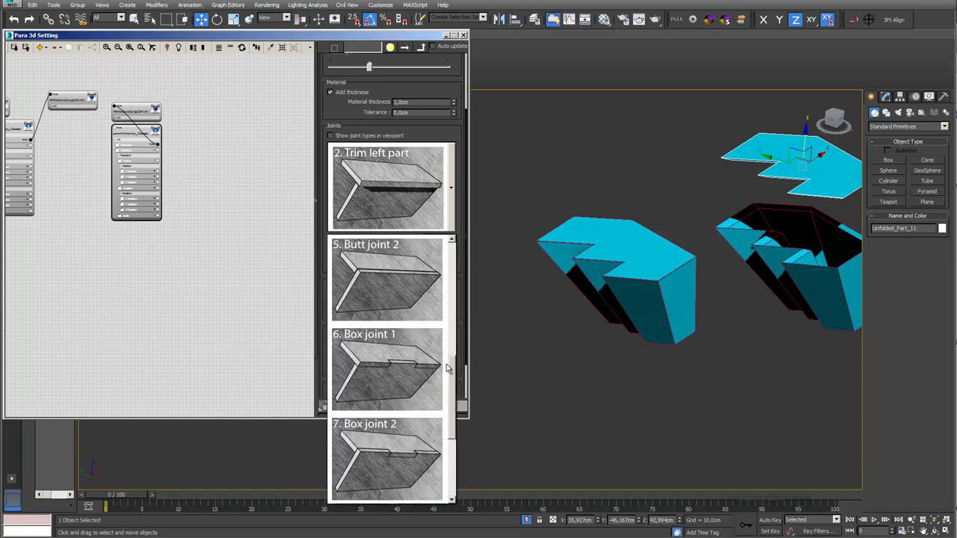
click(413, 370)
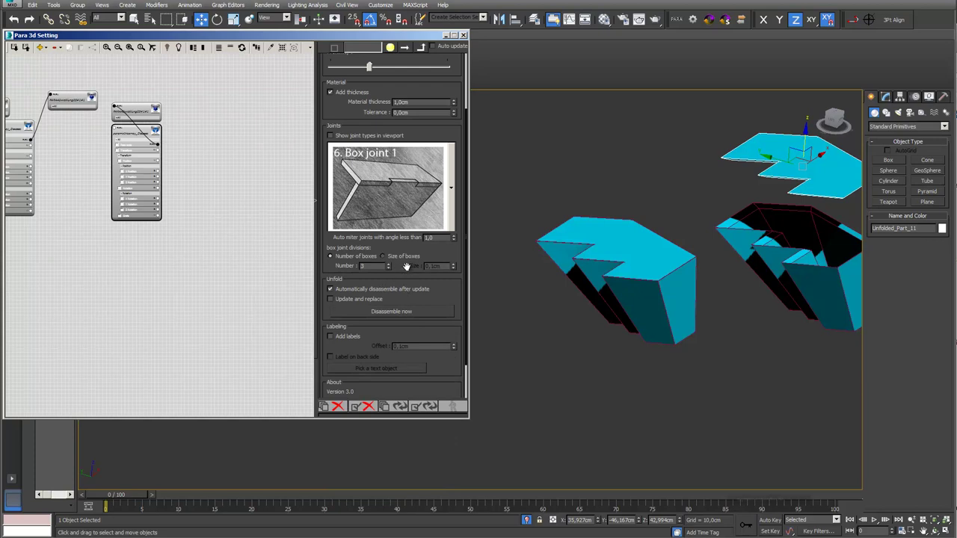
click(393, 313)
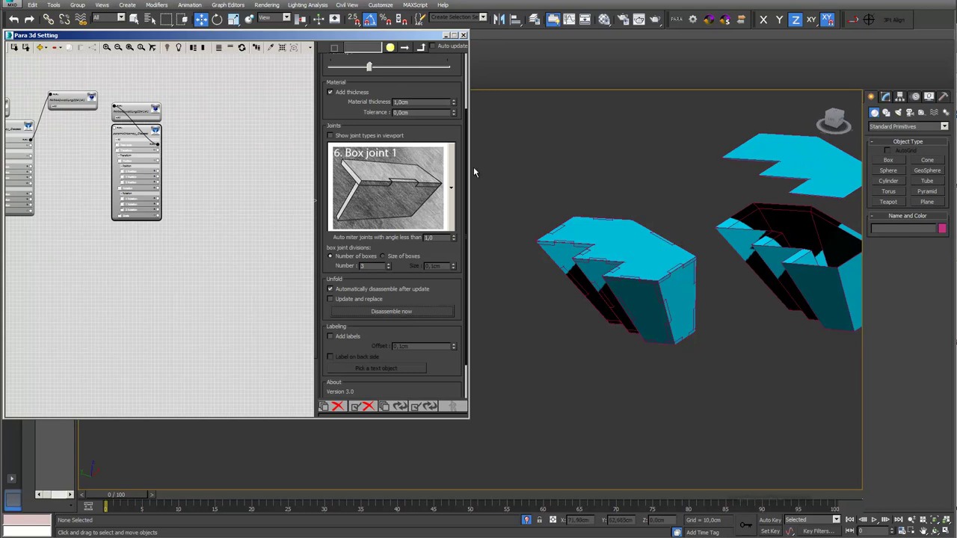
Select all the box-jointed pieces to inspect their interlocking edges, then raise the top piece along the Z axis
click(282, 47)
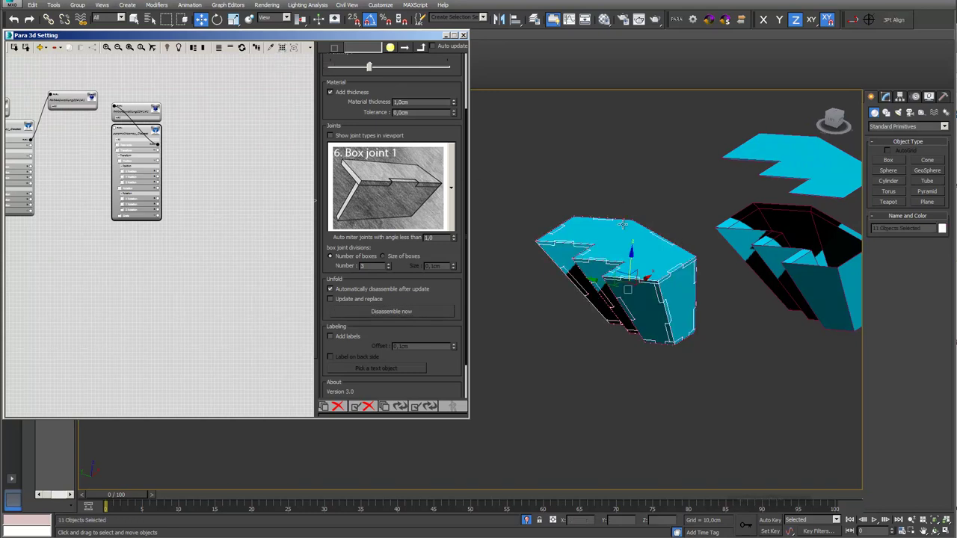
scroll(622, 221, up, 3)
scroll(622, 221, up, 3)
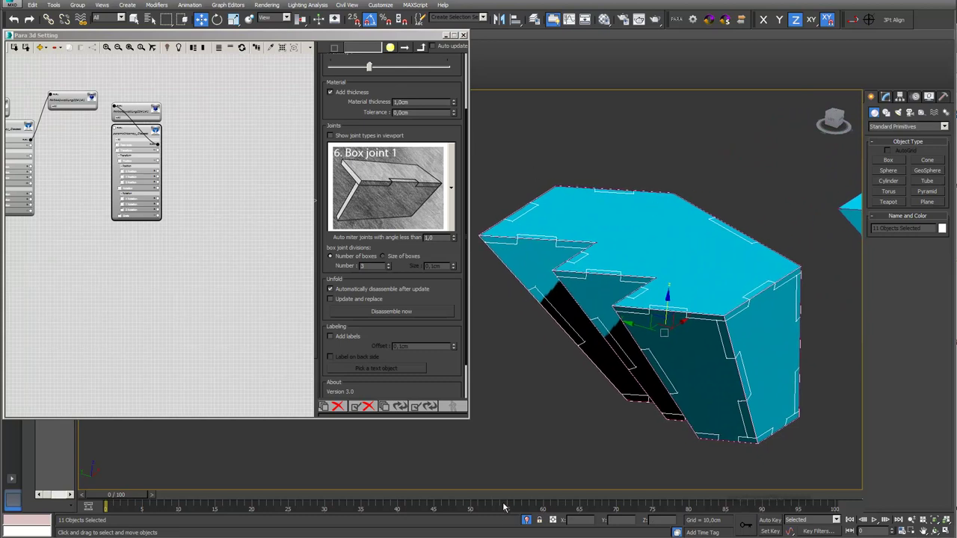
alt+middle_drag(535, 448, 559, 414)
middle_drag(584, 280, 757, 302)
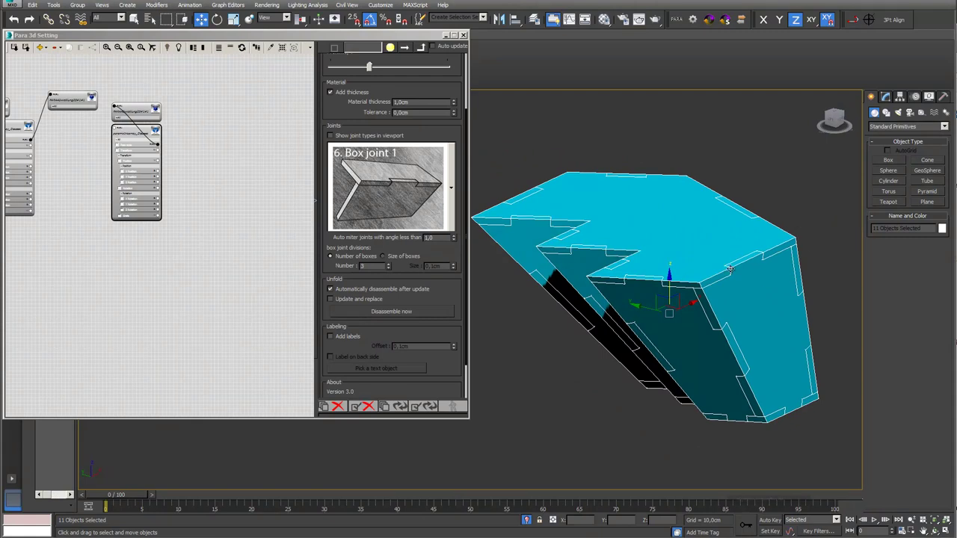
click(672, 220)
drag(631, 200, 630, 159)
Examine the list of available joint types and toggle the display of joint types in the viewport
drag(417, 250, 417, 234)
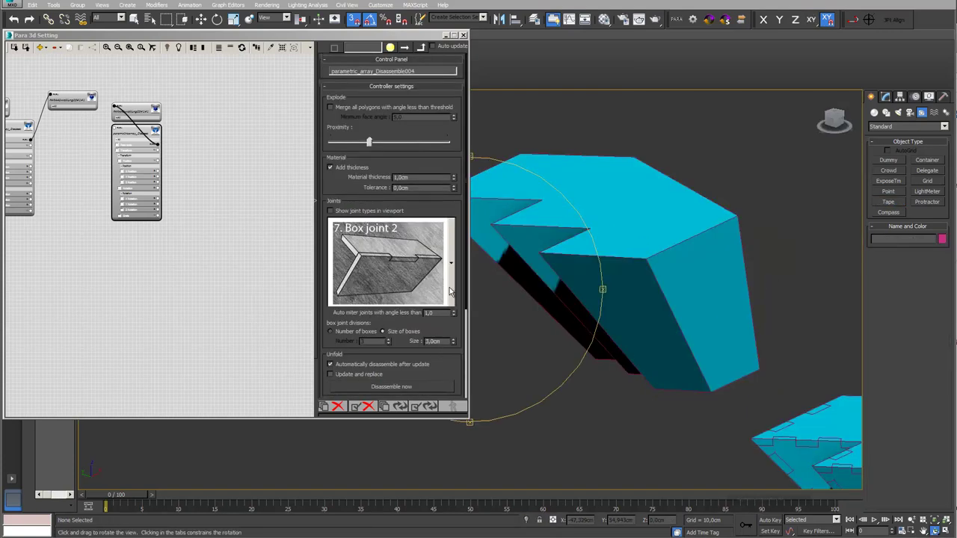
click(452, 295)
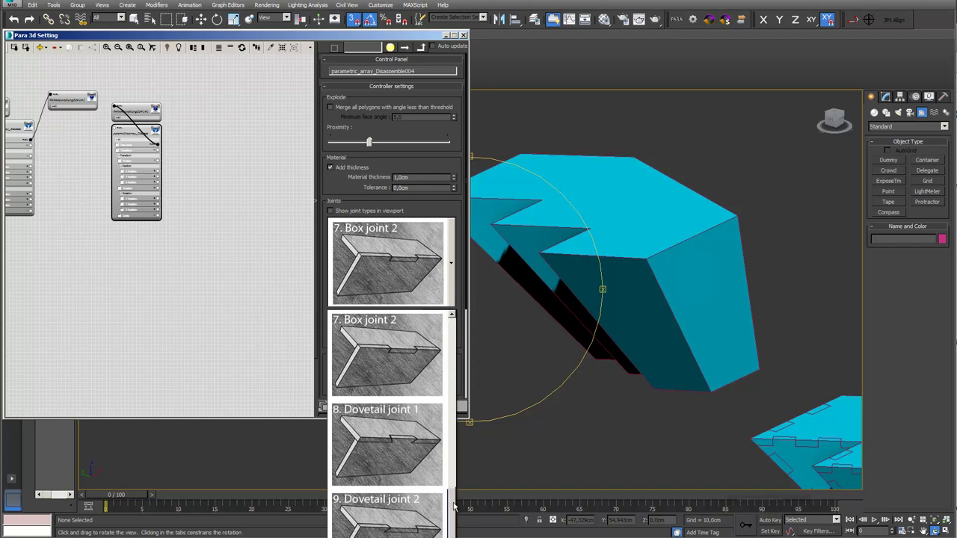
scroll(452, 421, up, 3)
scroll(452, 421, up, 3)
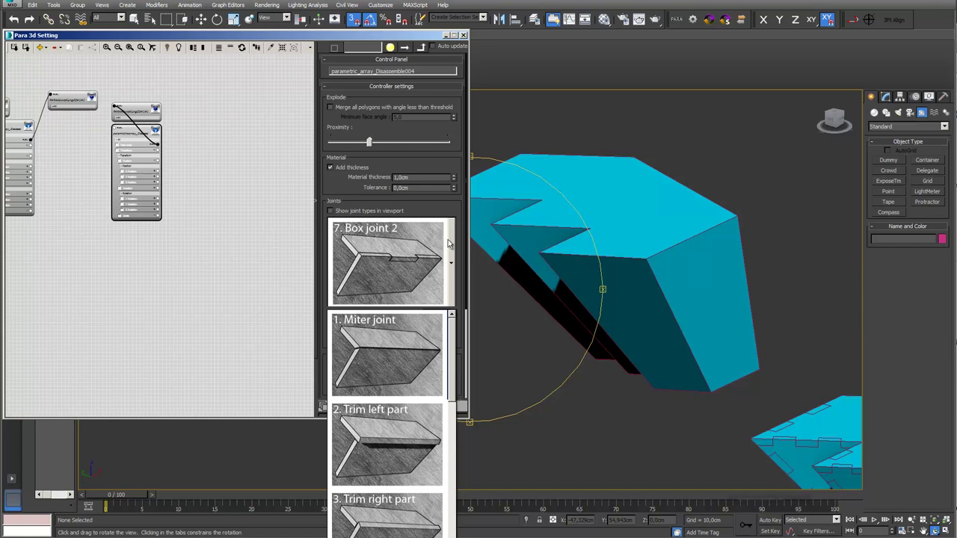
click(441, 206)
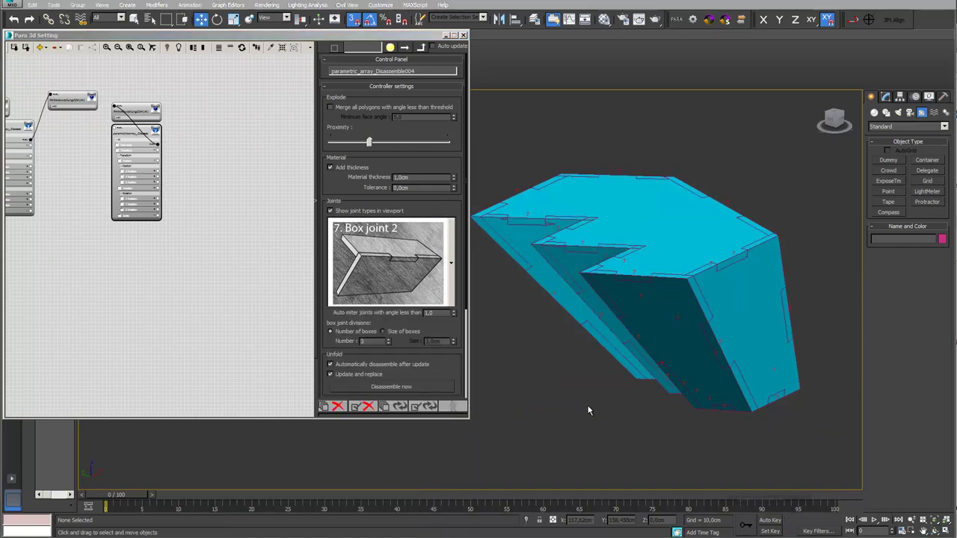
click(329, 212)
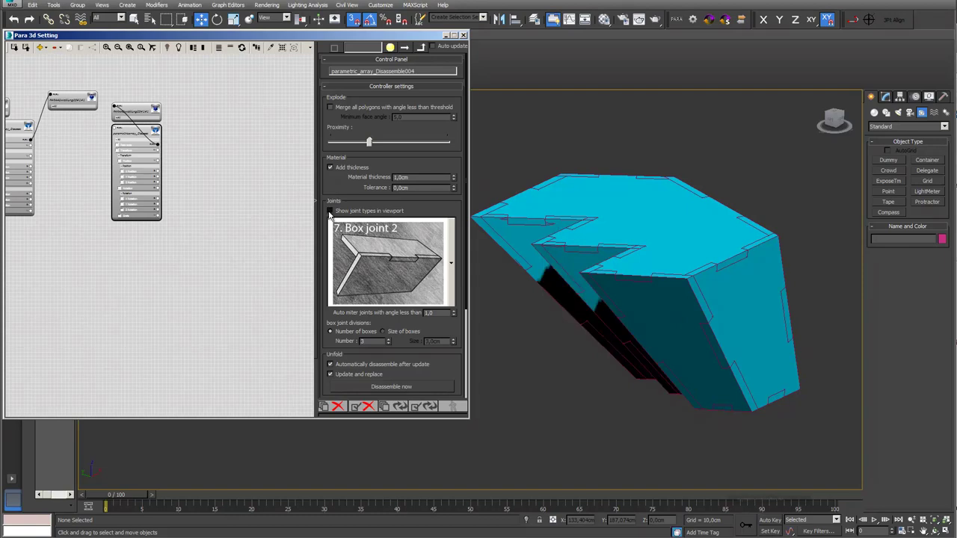
click(329, 211)
Select the source object of the rightmost object node, enter the Edge level of its Edit Poly modifier, and isolate it
click(141, 112)
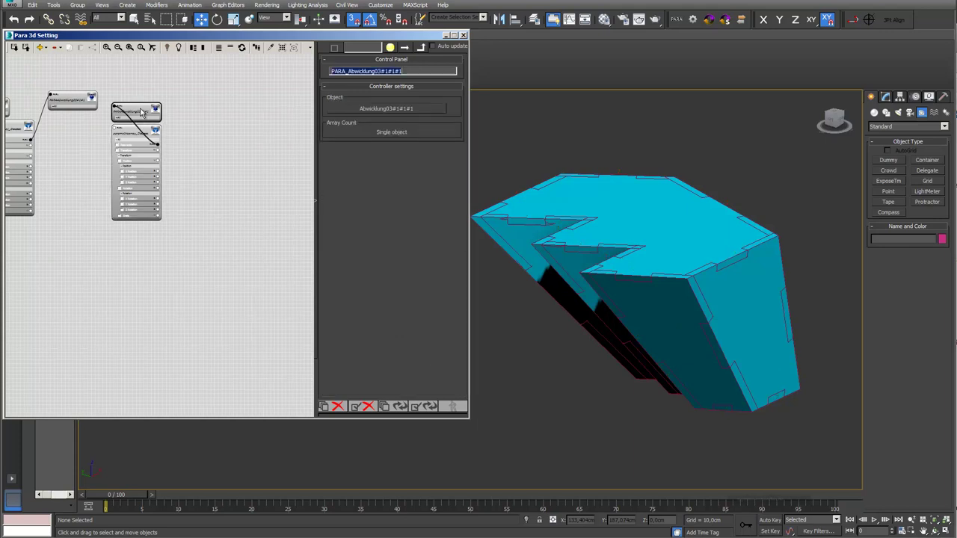
click(282, 47)
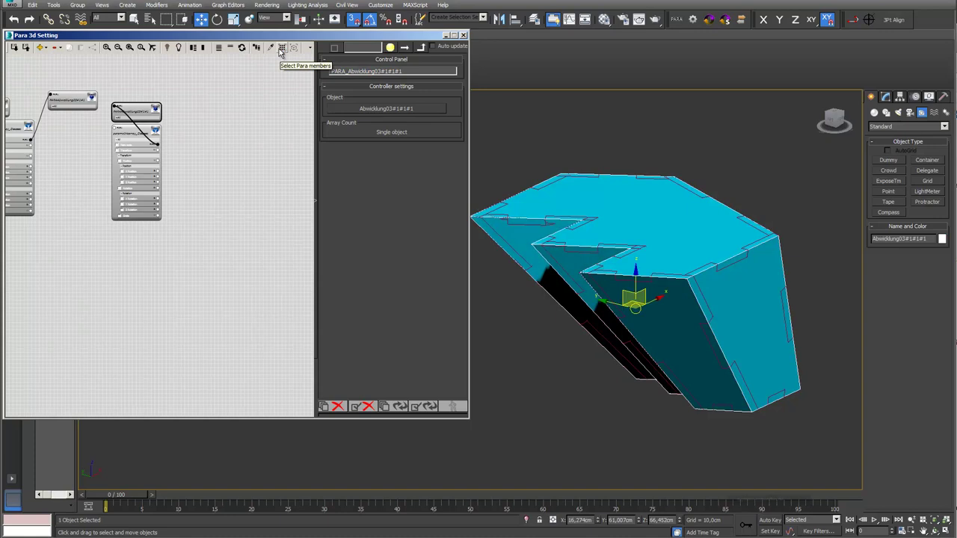
click(887, 97)
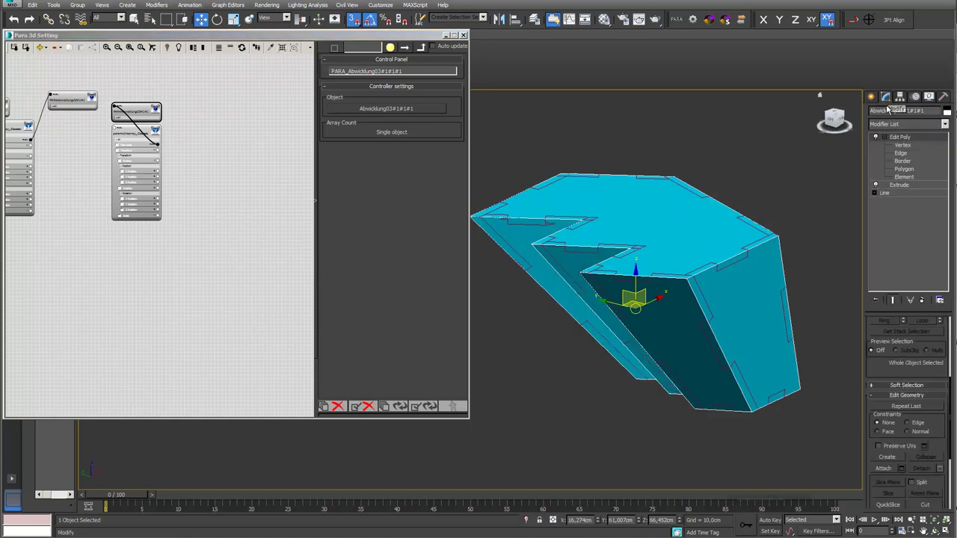
click(901, 154)
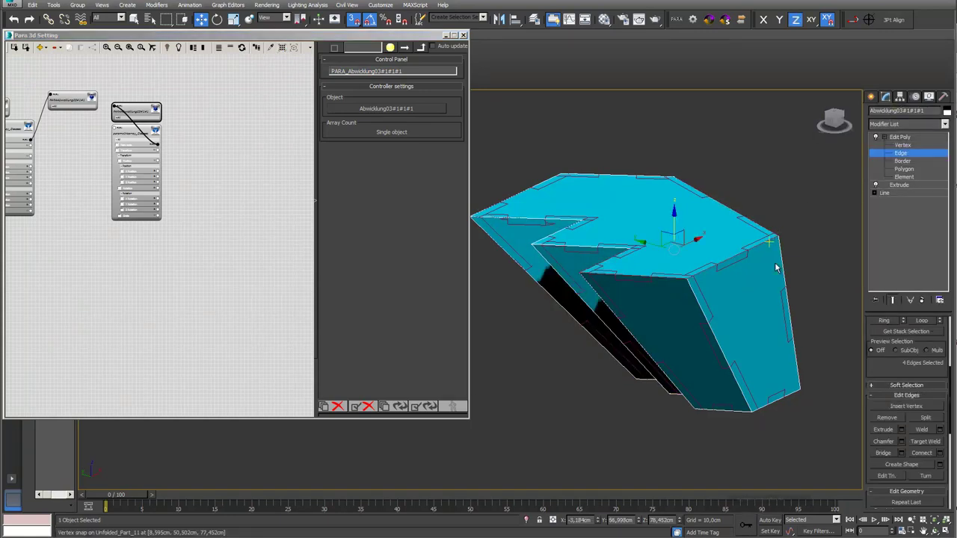
click(526, 519)
Add four more edges of the top face to the edge selection and exit isolation
alt+middle_drag(681, 323, 638, 298)
scroll(623, 295, down, 2)
ctrl+click(607, 285)
ctrl+click(528, 256)
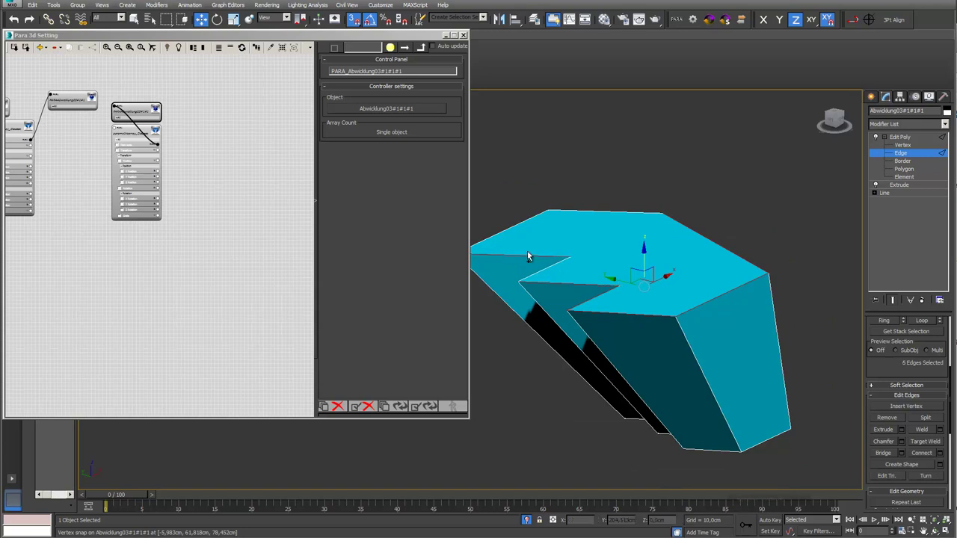
ctrl+click(511, 228)
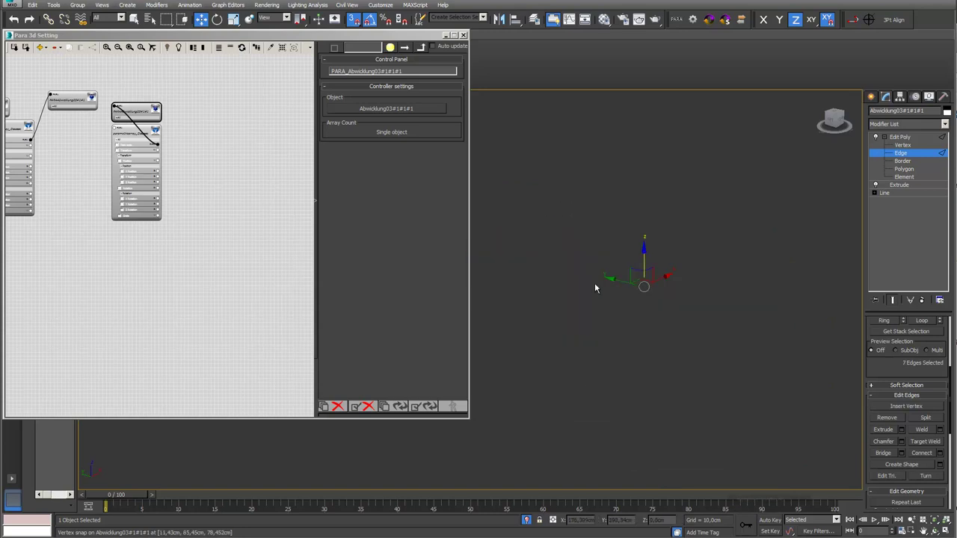
ctrl+click(579, 212)
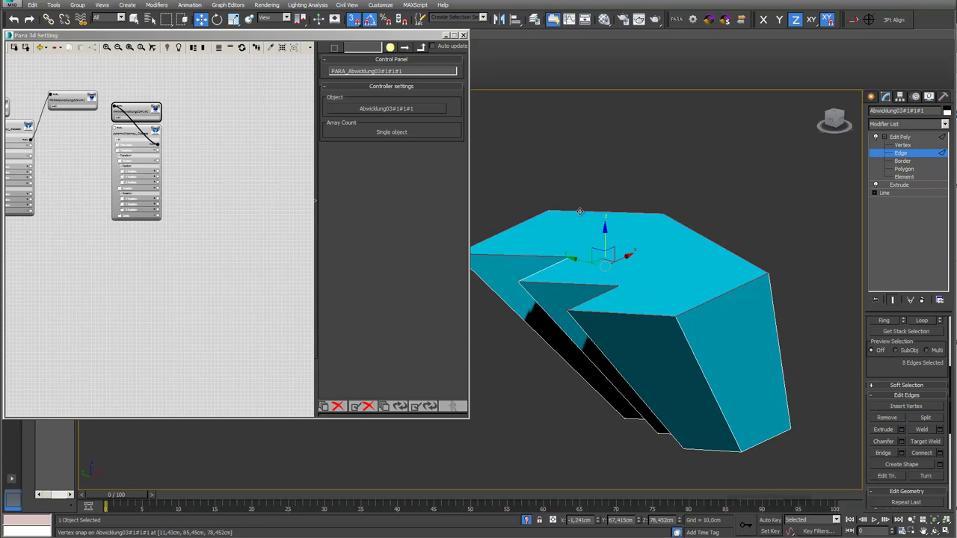
click(525, 521)
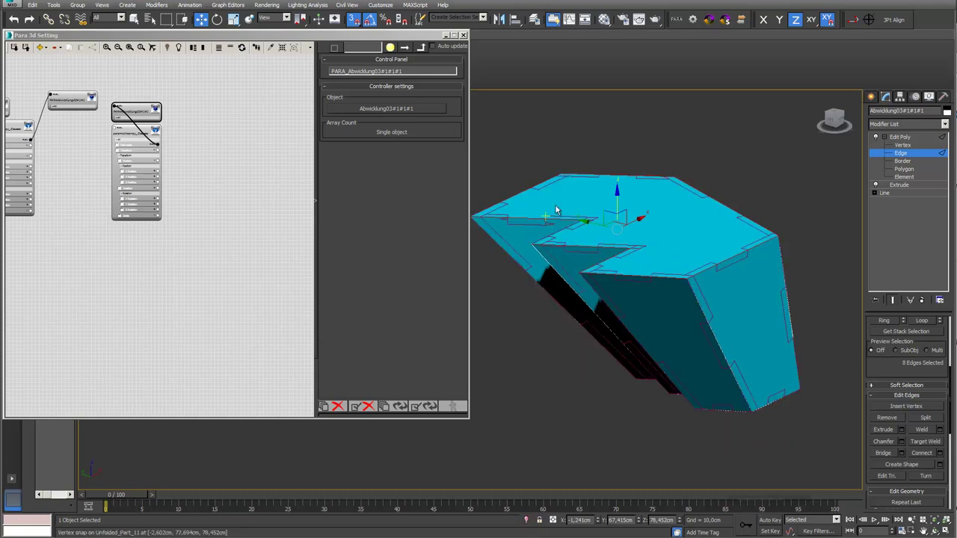
Assign the Miter joint type to the selected top edges in the Disassemble node and disassemble the object
click(134, 132)
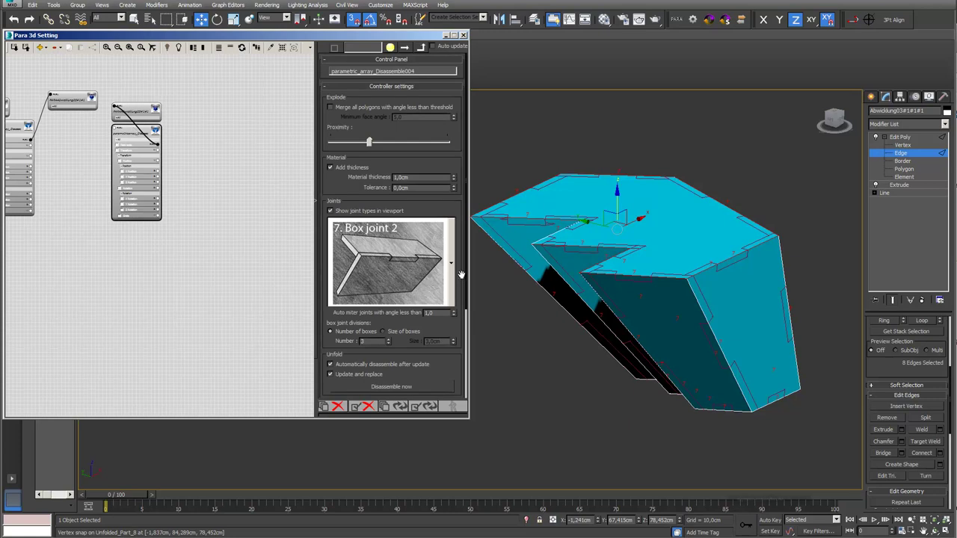
click(451, 263)
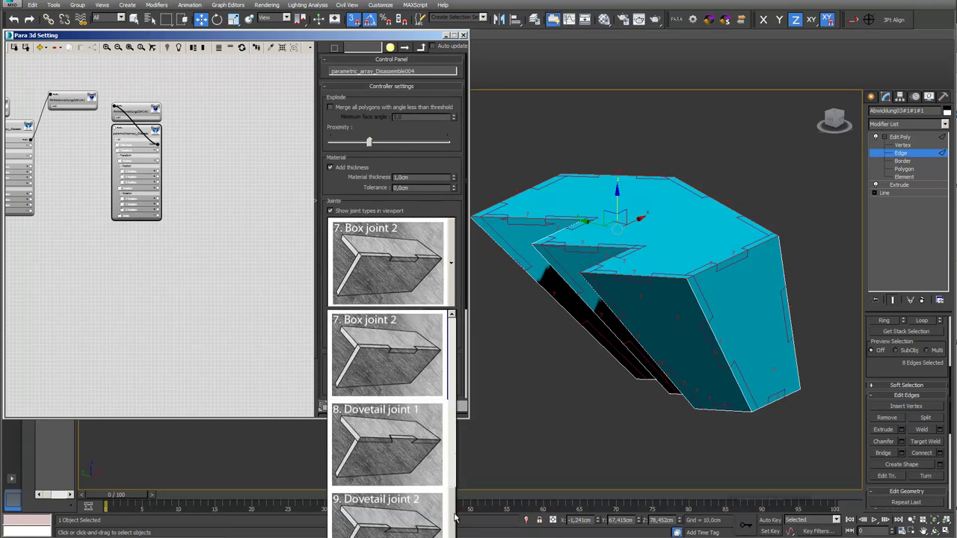
scroll(452, 516, up, 3)
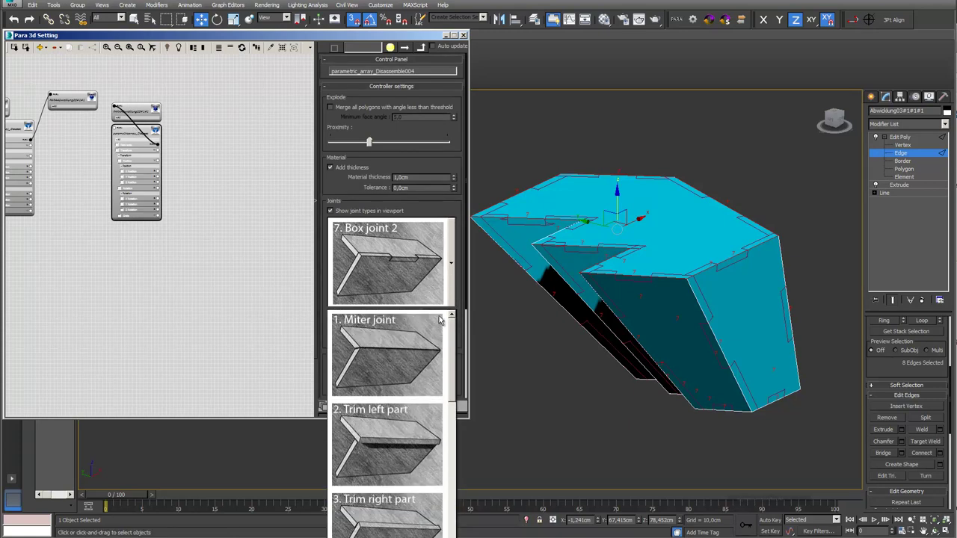
click(398, 348)
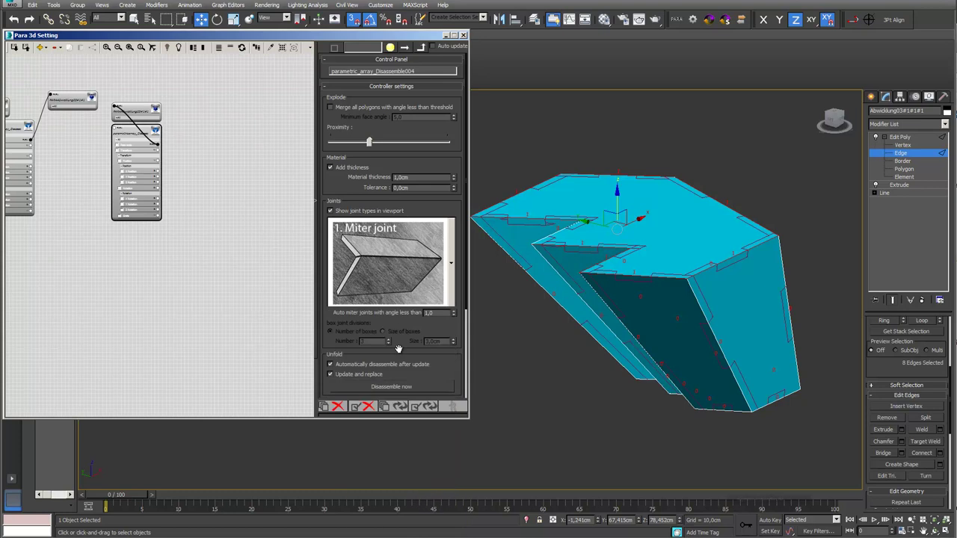
click(425, 386)
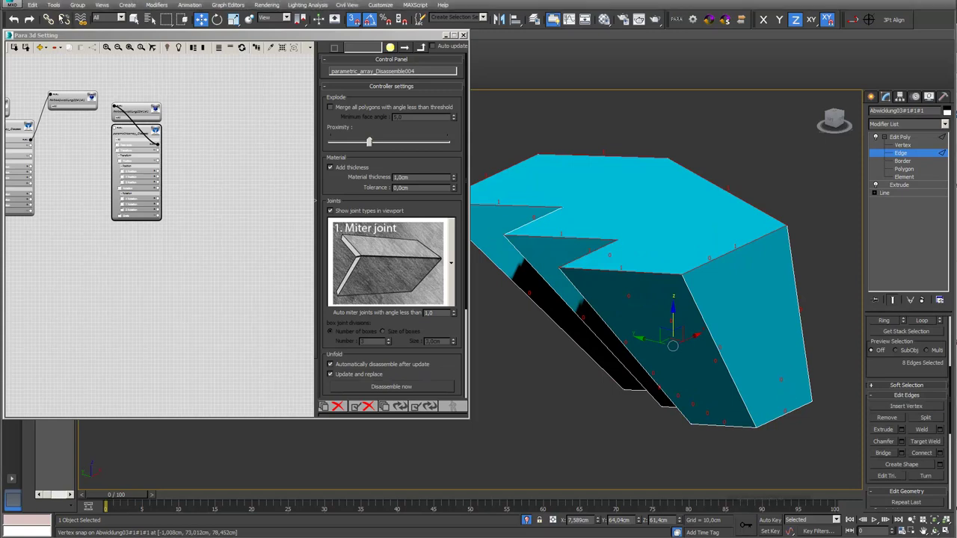
Invert the edge selection, assign Box joint 1 to those edges, and disassemble the object
click(32, 5)
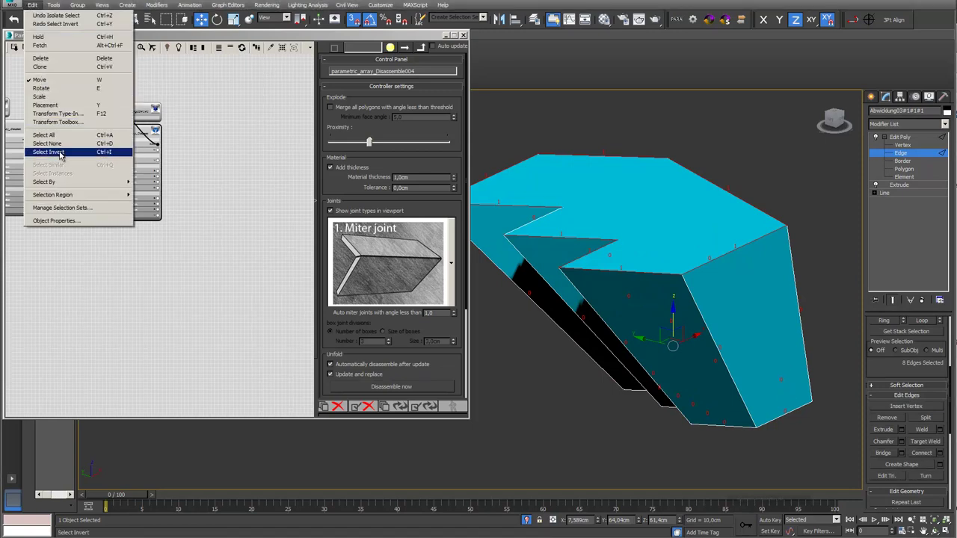
click(60, 152)
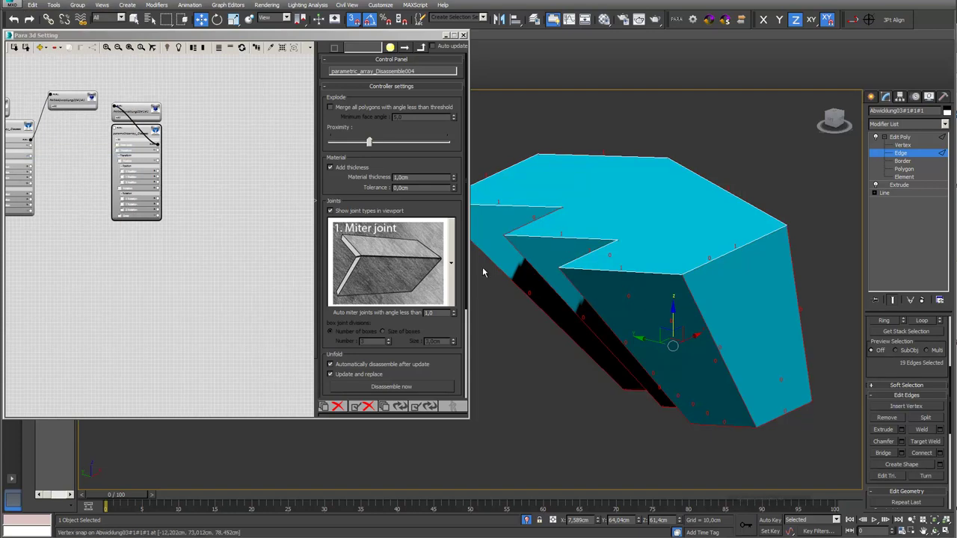
click(451, 263)
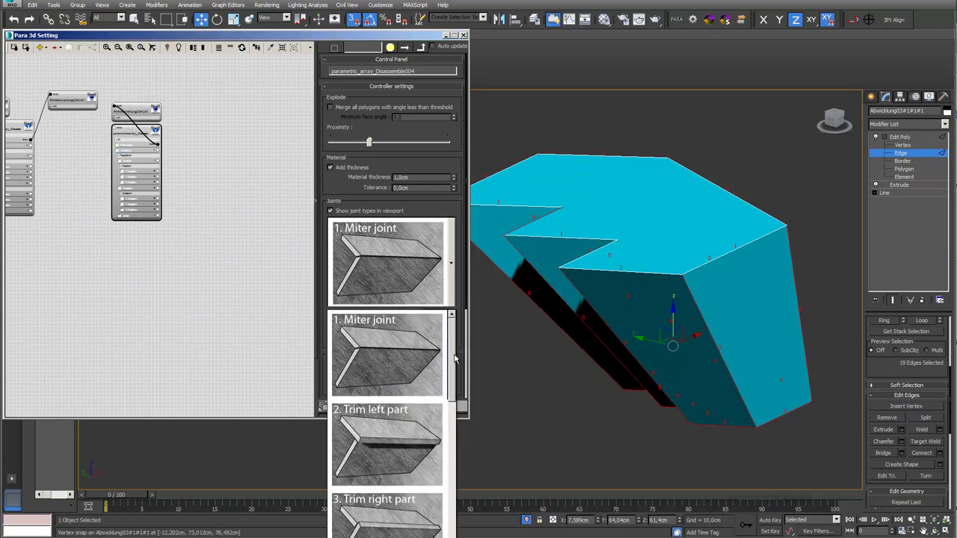
scroll(455, 360, down, 4)
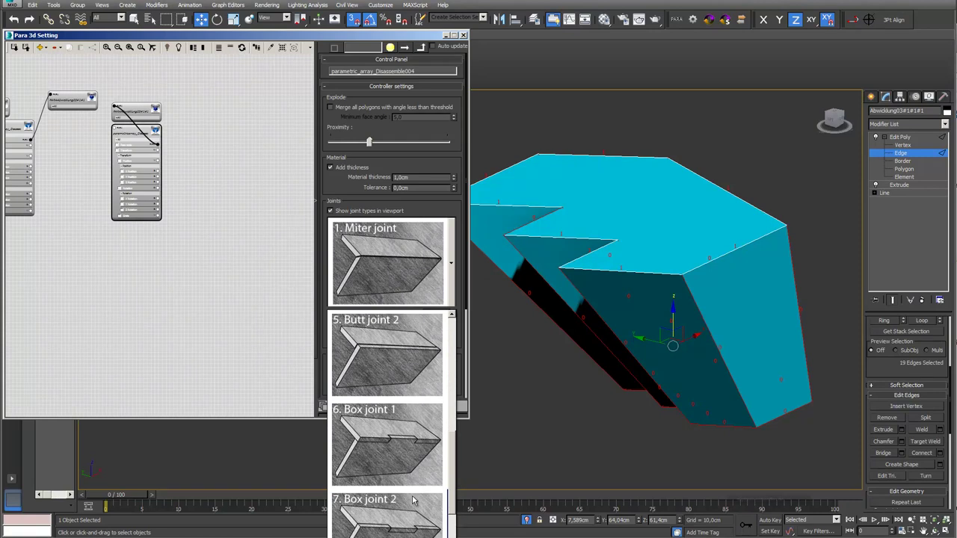
click(418, 445)
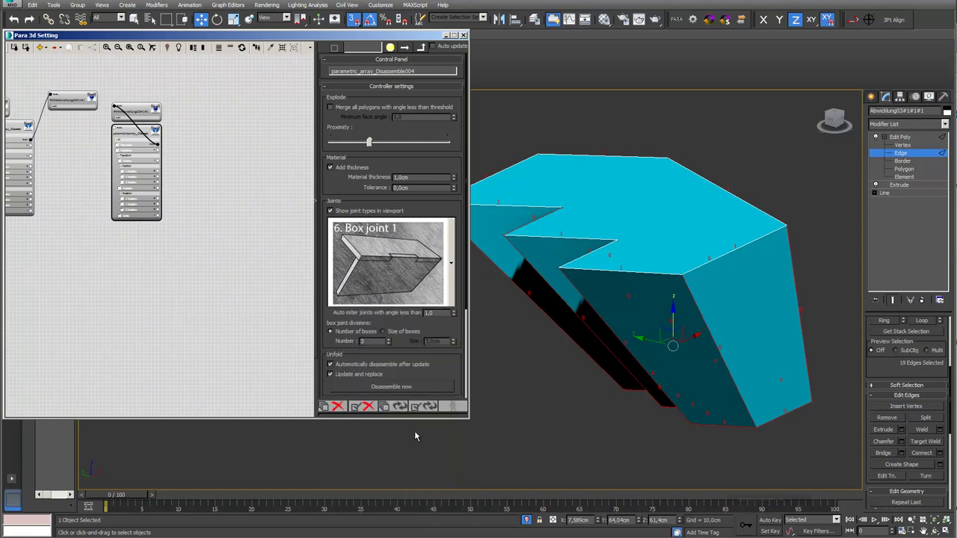
click(408, 388)
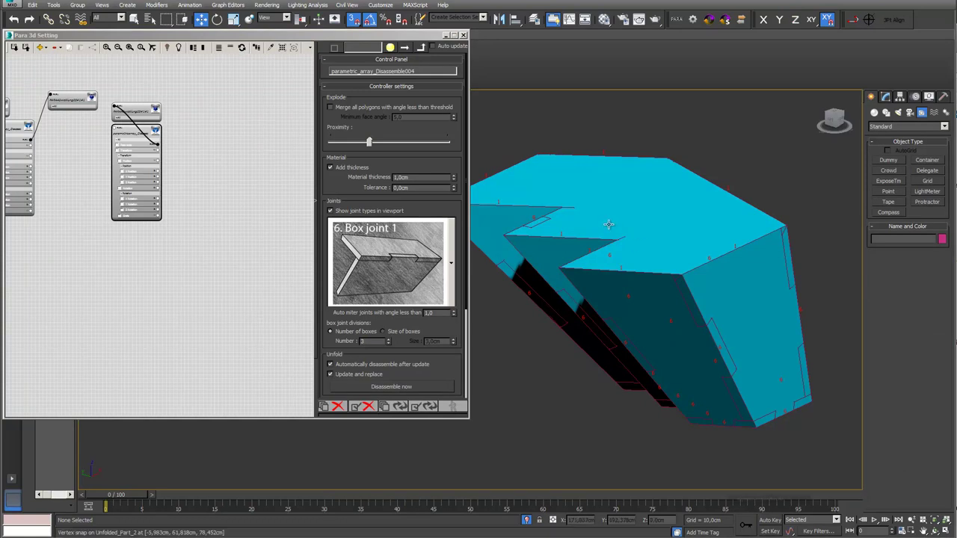
Select the source object through its node and, at Edge level, pick only the top face's front edge on the middle tooth
middle_drag(611, 225, 620, 225)
scroll(619, 224, up, 3)
scroll(619, 224, down, 4)
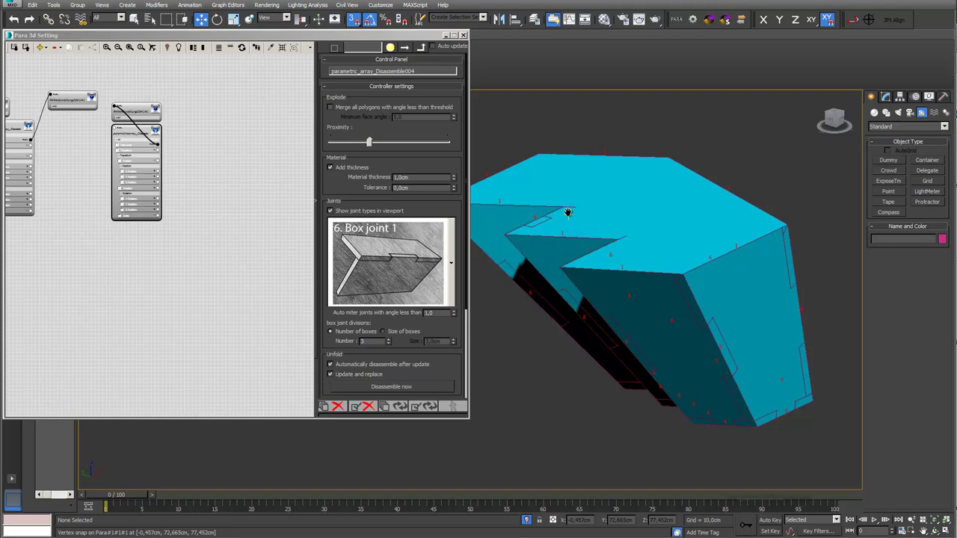
scroll(568, 211, up, 2)
scroll(569, 211, up, 2)
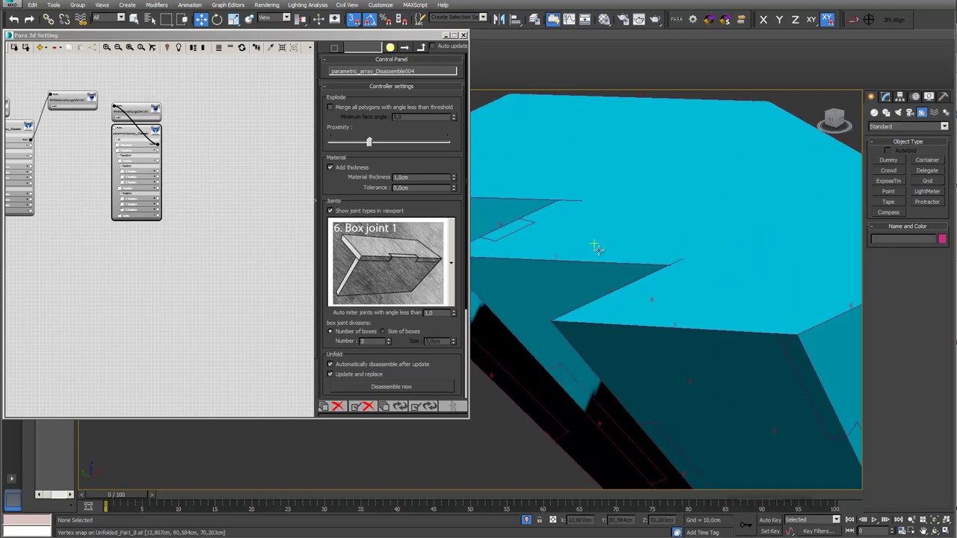
click(144, 114)
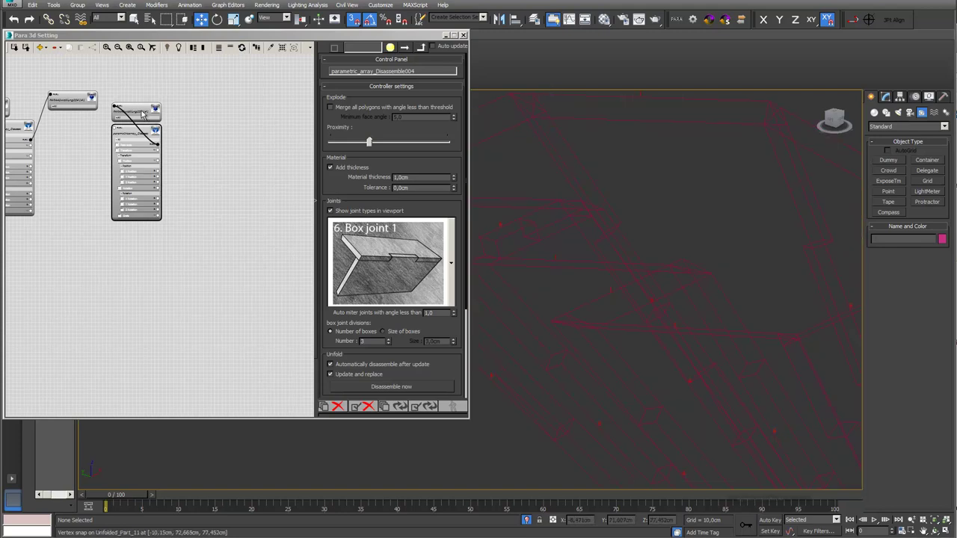
click(281, 47)
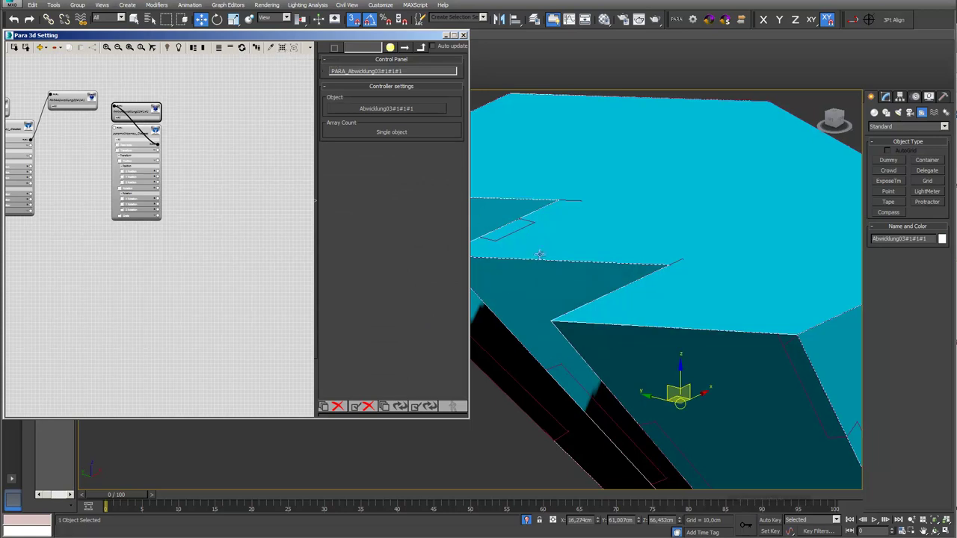
click(885, 97)
click(901, 153)
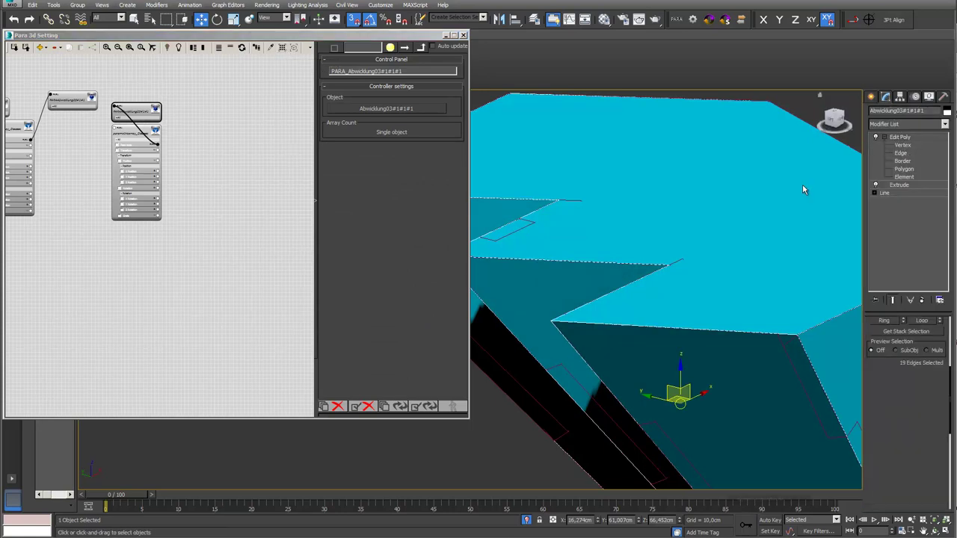
click(626, 263)
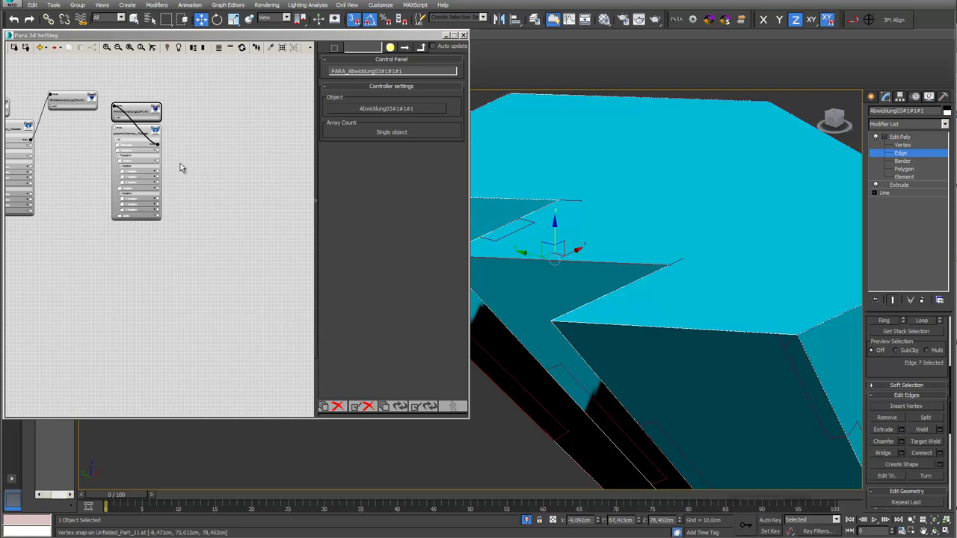
Assign Dovetail joint 2 to the selected edge in the Disassemble node and disassemble the object
click(138, 134)
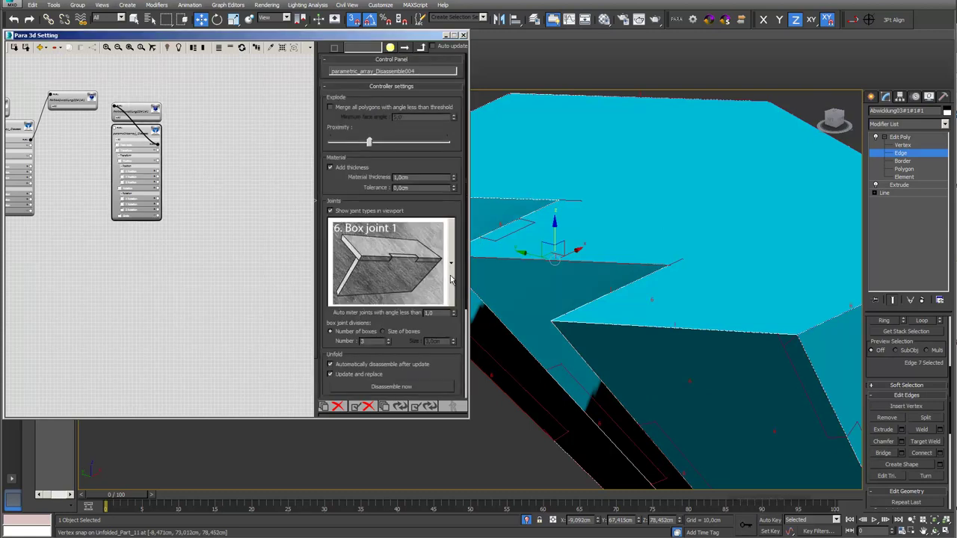
click(453, 275)
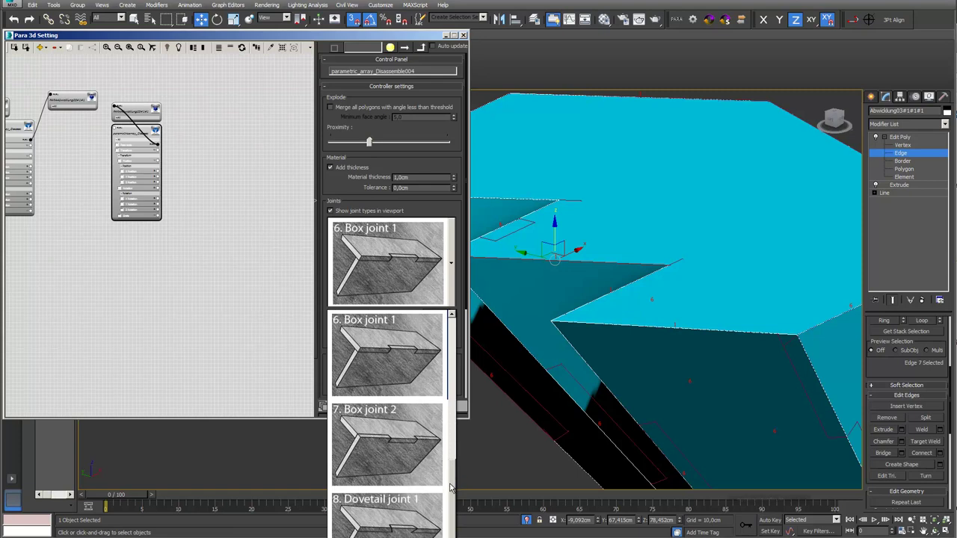
scroll(450, 470, up, 1)
scroll(451, 494, down, 2)
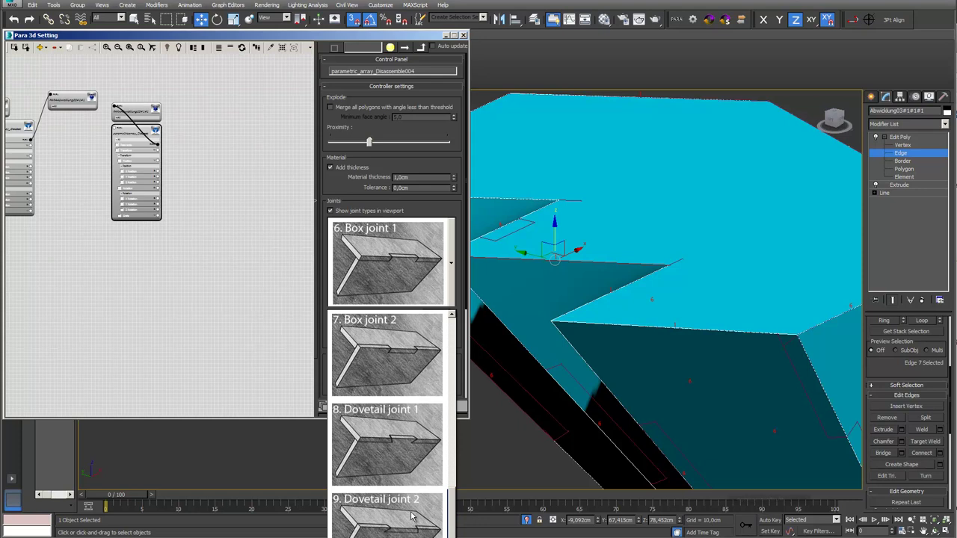
click(410, 515)
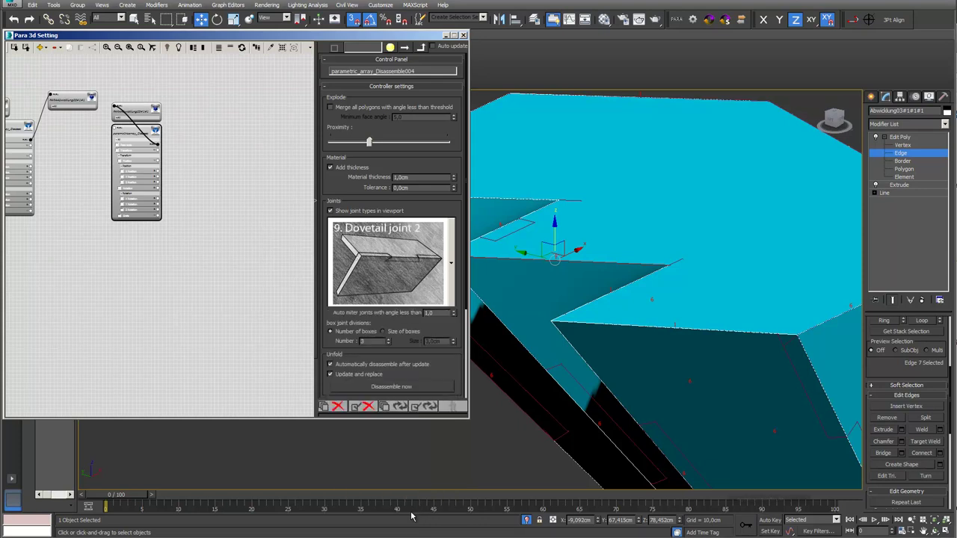
click(398, 387)
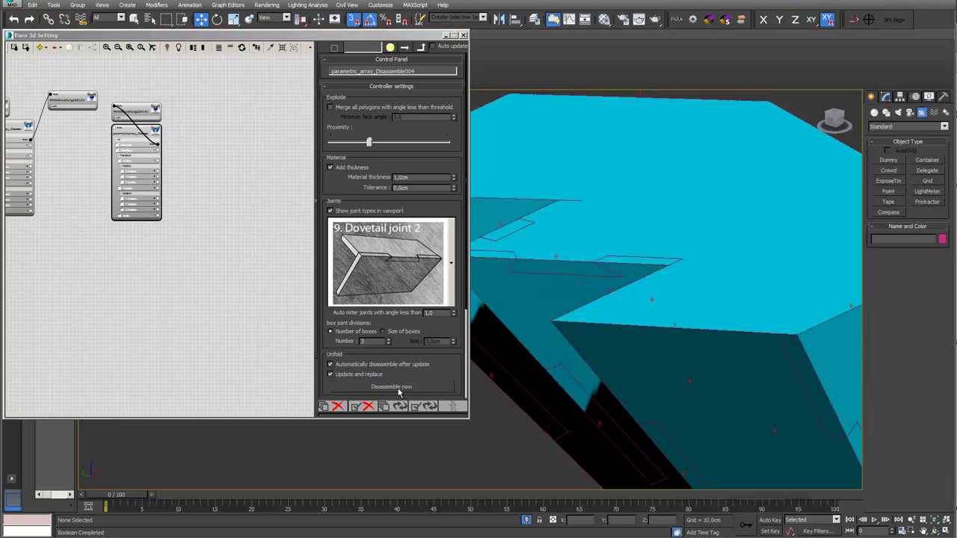
Turn on Add labels for the rightmost Disassemble node and disassemble the object
alt+middle_drag(667, 266, 632, 211)
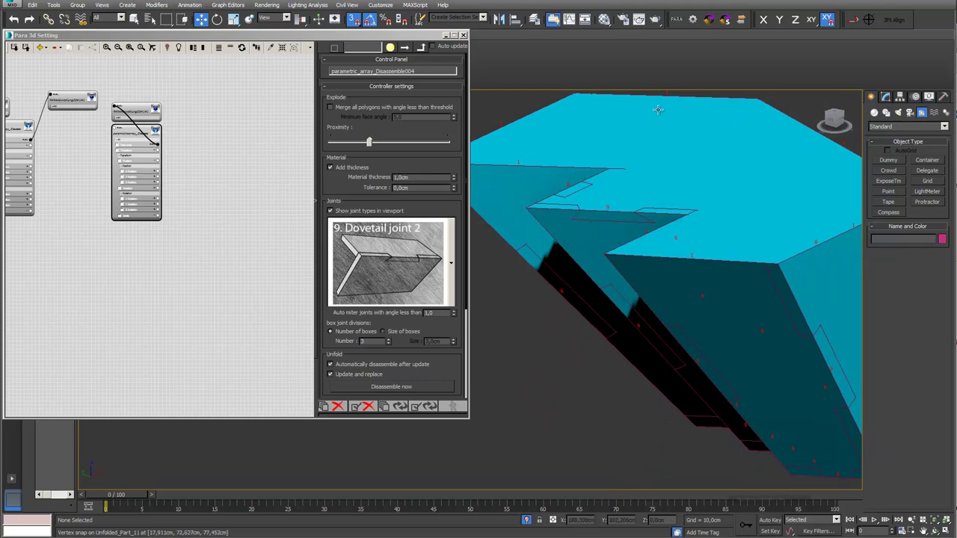
middle_drag(759, 349, 645, 316)
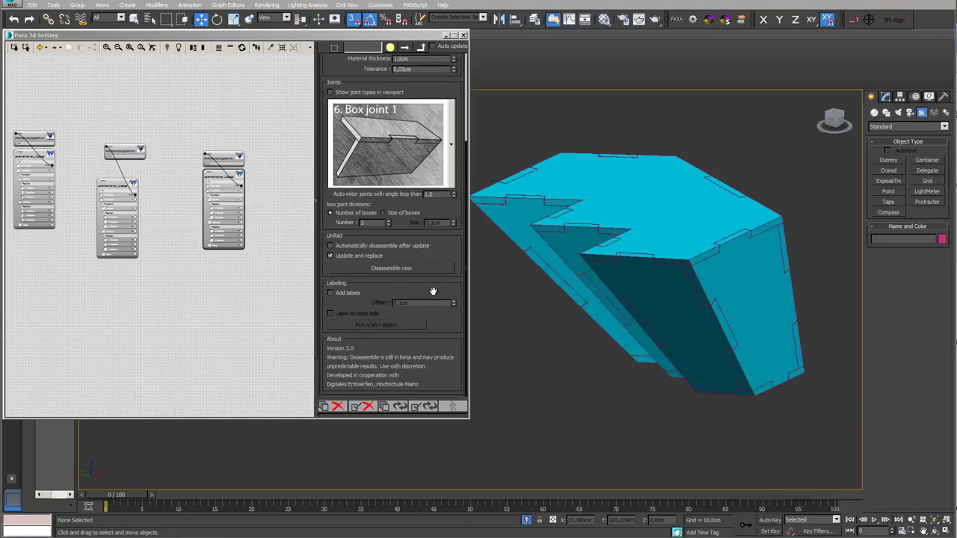
click(331, 293)
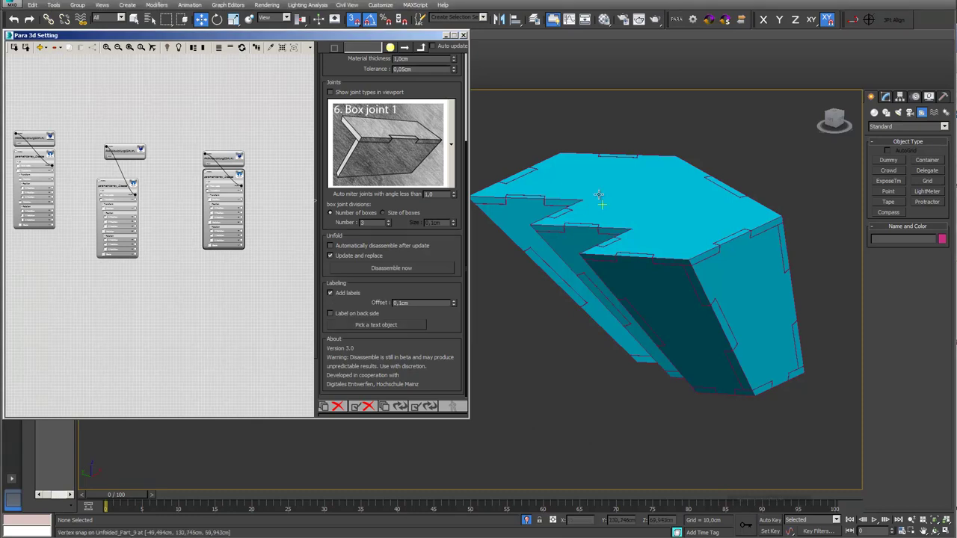
click(404, 266)
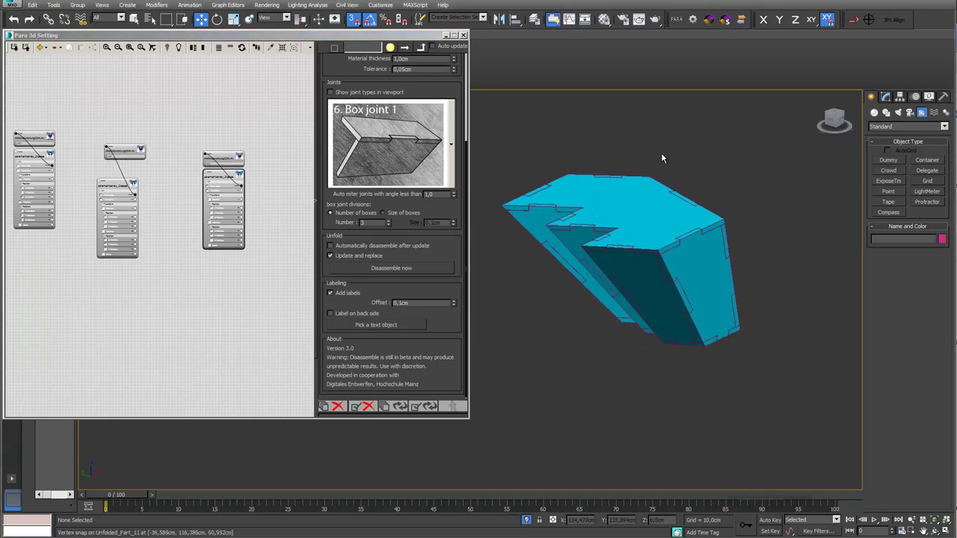
Create a Text spline beside the disassembled object in the top view and replace its default text with 1
scroll(760, 165, down, 5)
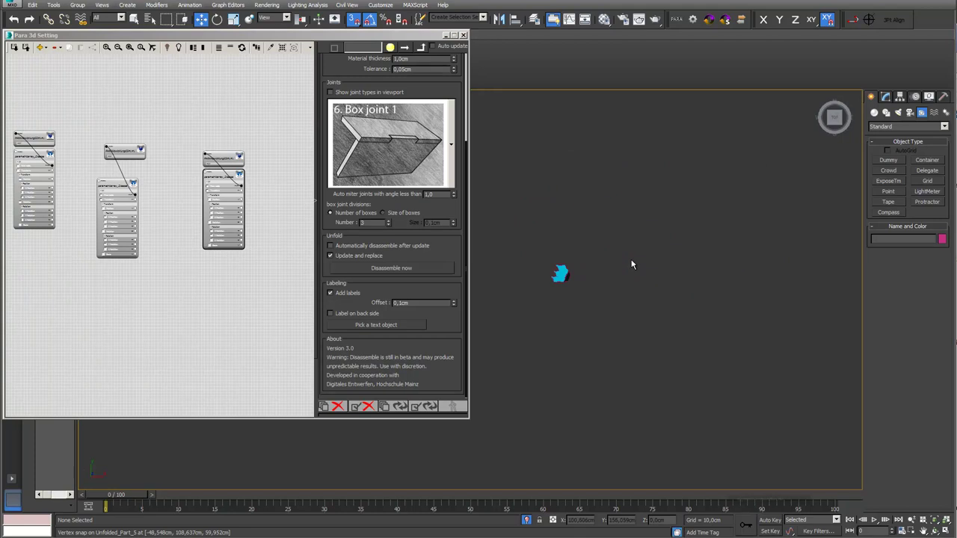
scroll(653, 216, up, 3)
middle_drag(652, 217, 729, 189)
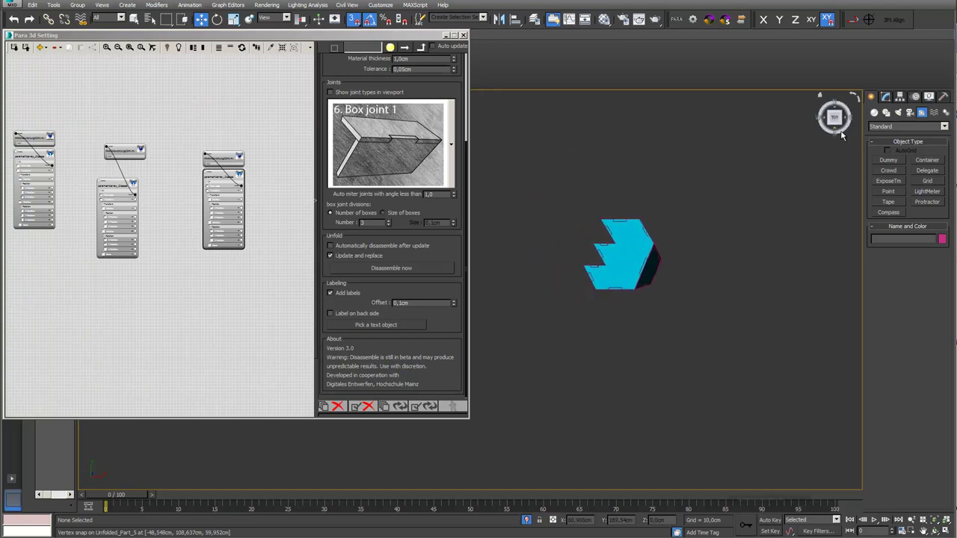
click(886, 113)
click(890, 210)
click(703, 282)
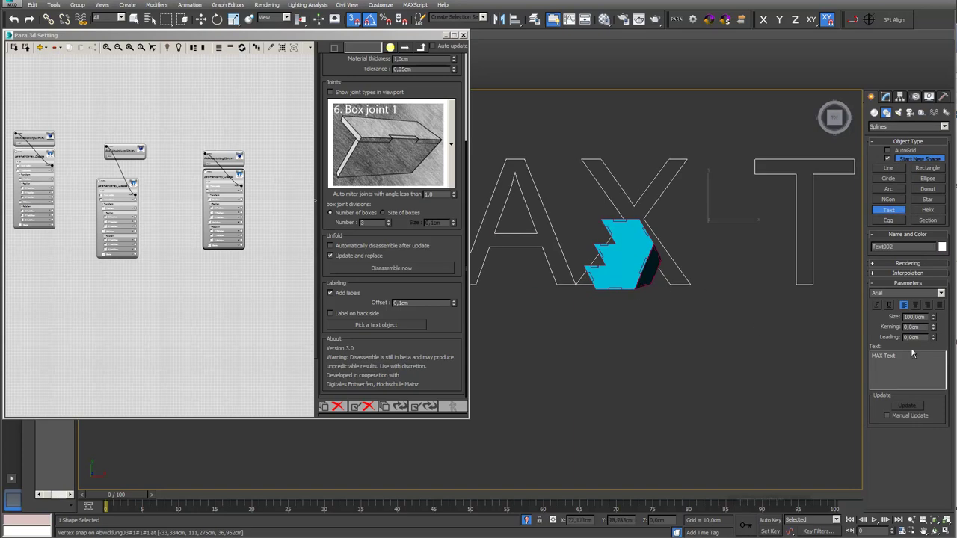
drag(912, 357, 829, 367)
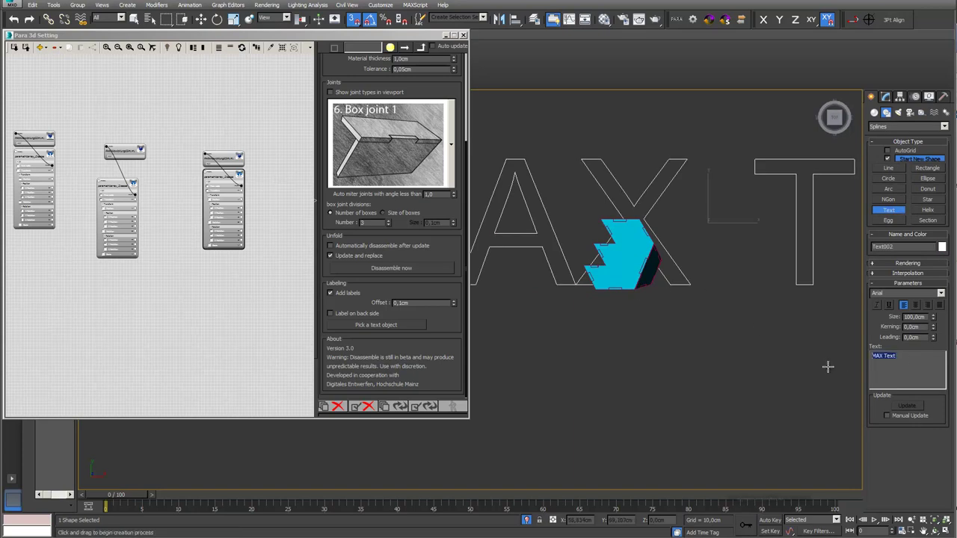
text(1)
key(Return)
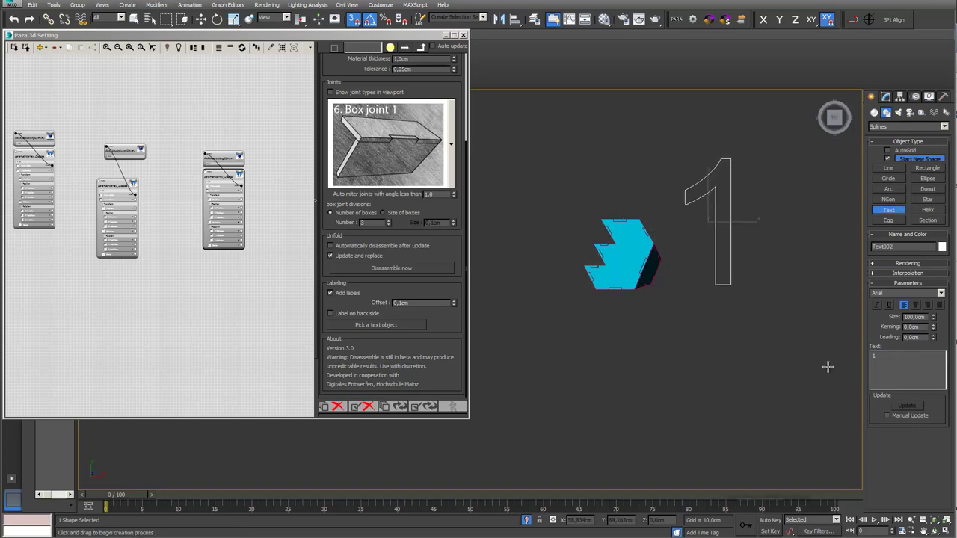
Reduce the text spline's size to 2 cm
drag(933, 320, 912, 317)
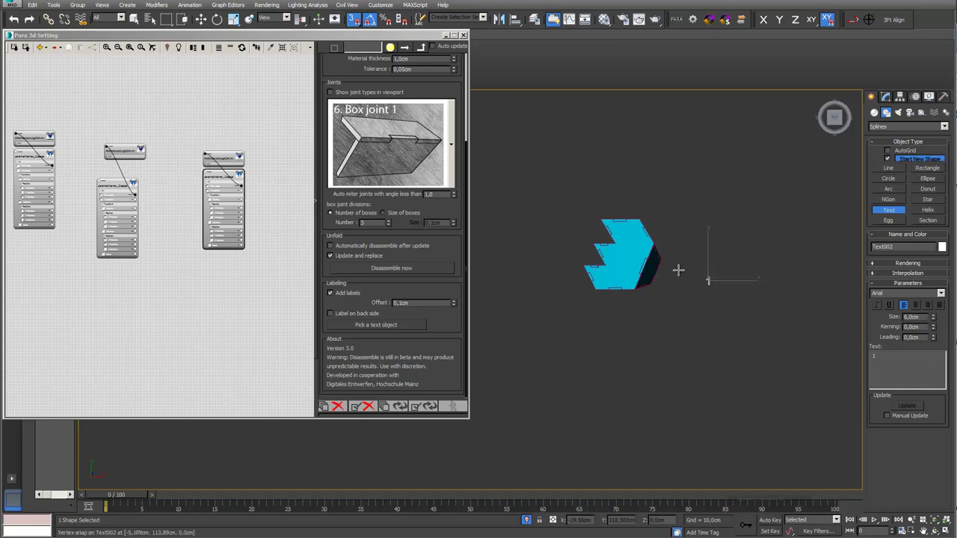
scroll(677, 266, up, 4)
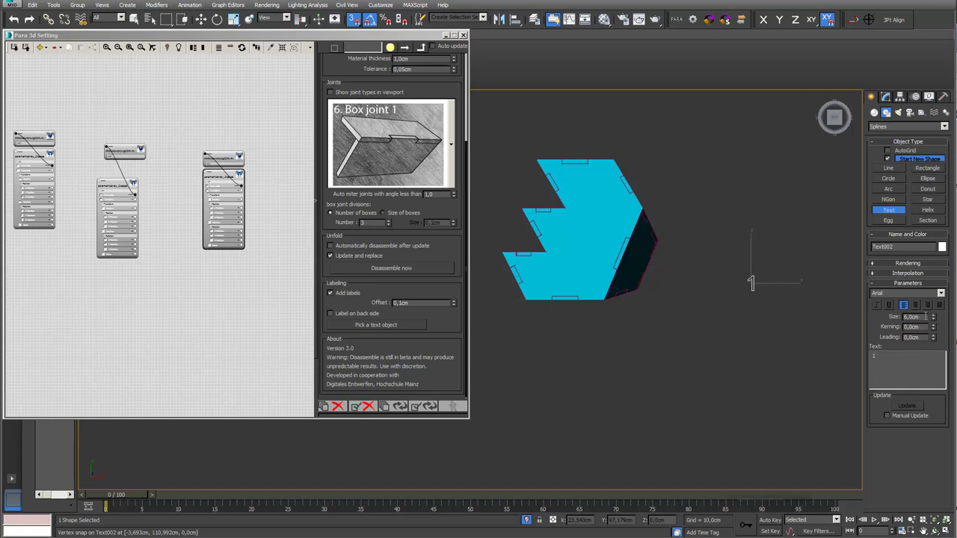
text(2)
key(Return)
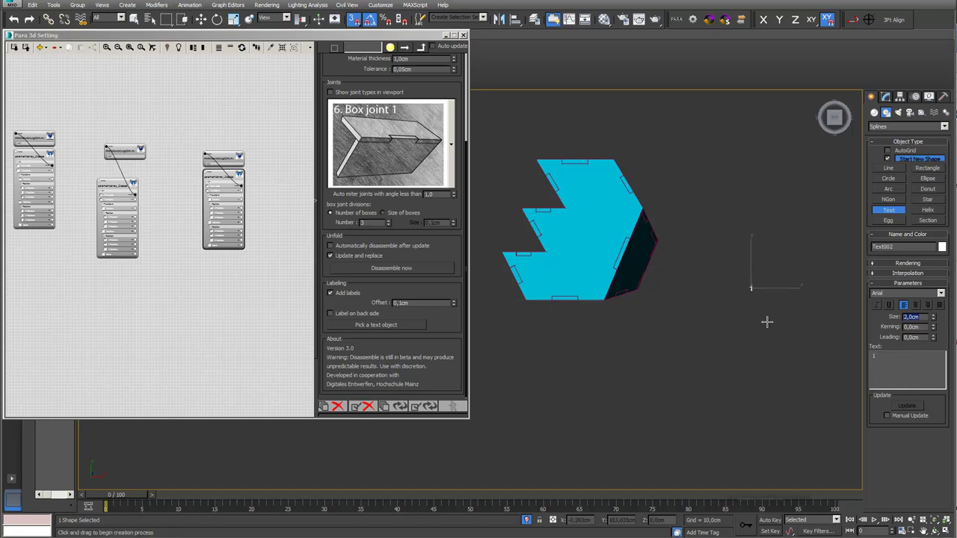
scroll(743, 273, up, 3)
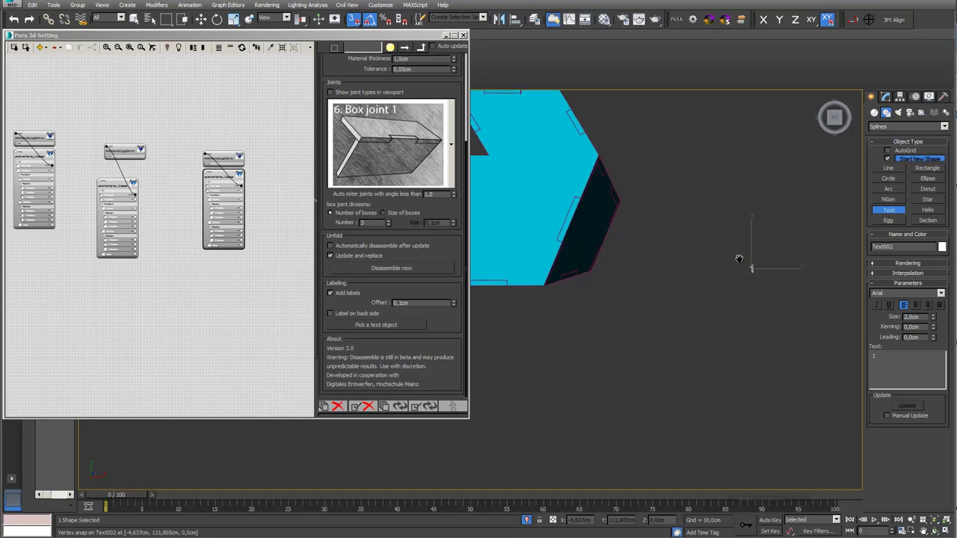
Assign the text spline as the label text object in the Disassemble node and disassemble the object
click(408, 326)
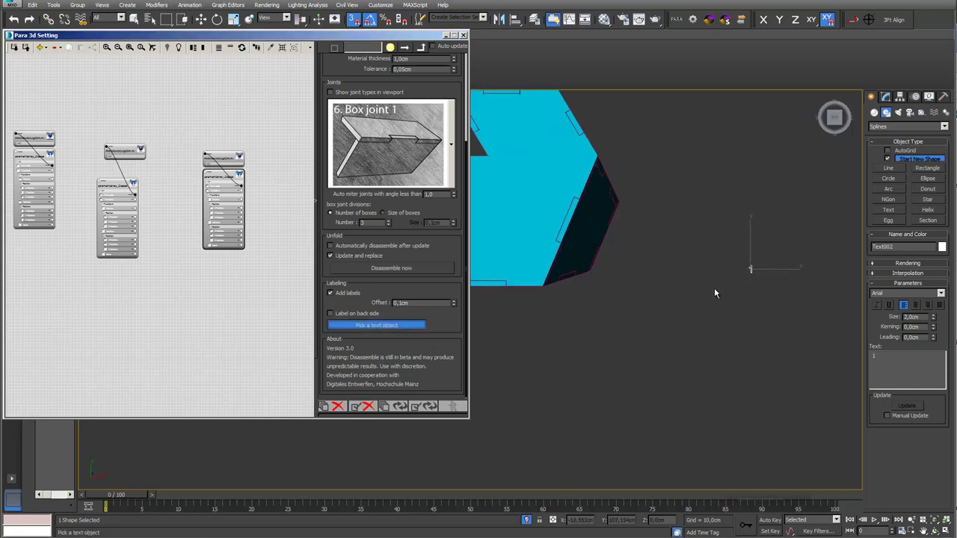
click(749, 268)
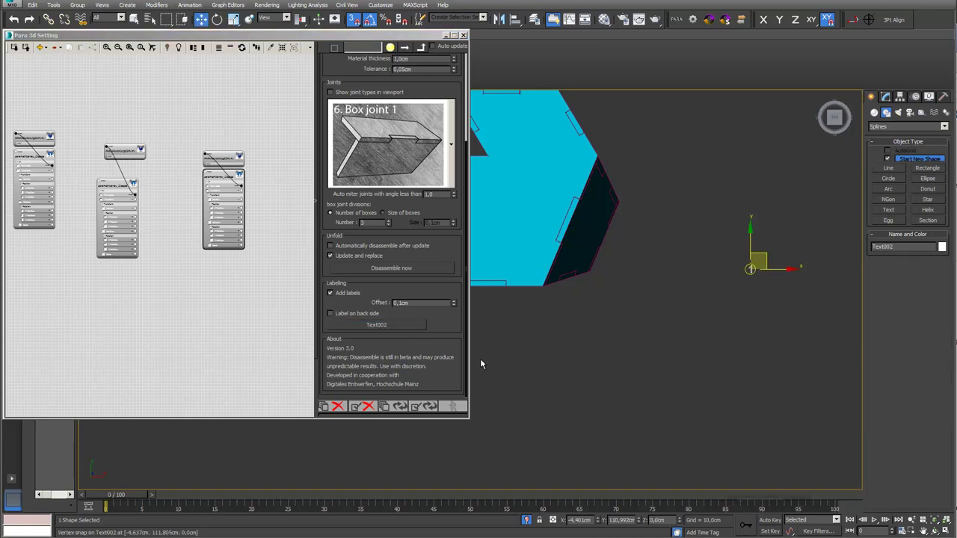
click(432, 268)
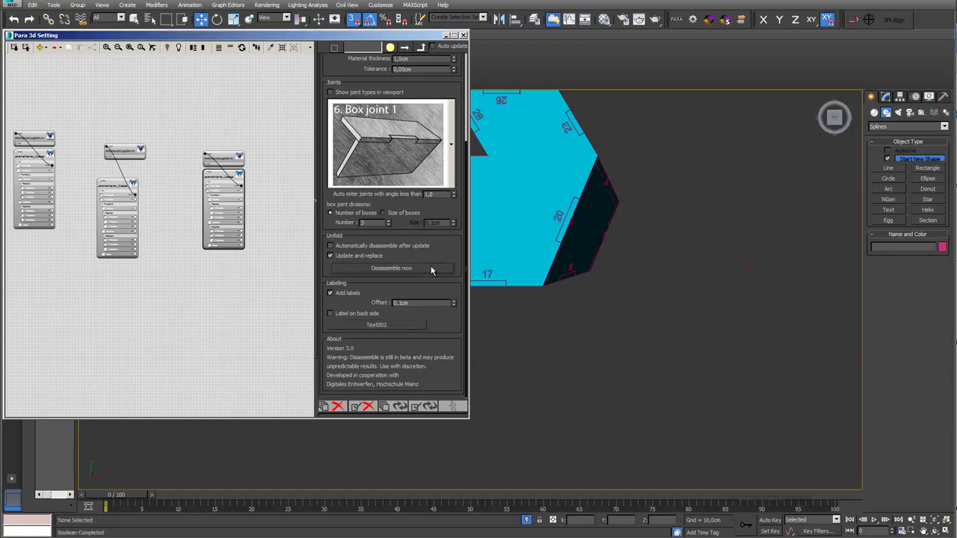
Disassemble the object with a label offset of 0.5 cm and again with an offset of 2 cm
middle_drag(569, 168, 656, 228)
scroll(722, 159, up, 2)
scroll(718, 160, down, 2)
key(ctrl+r)
drag(562, 340, 519, 305)
drag(646, 211, 553, 248)
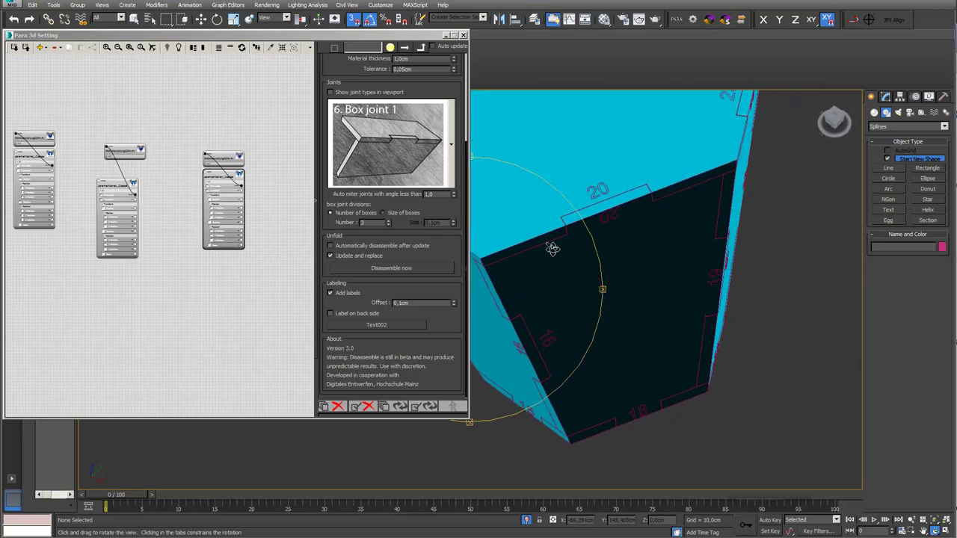
double_click(404, 302)
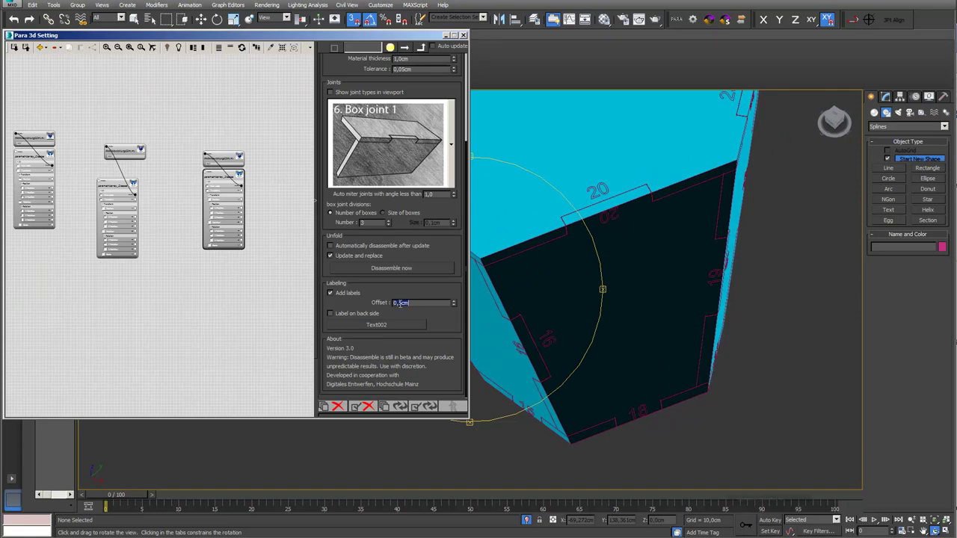
click(428, 268)
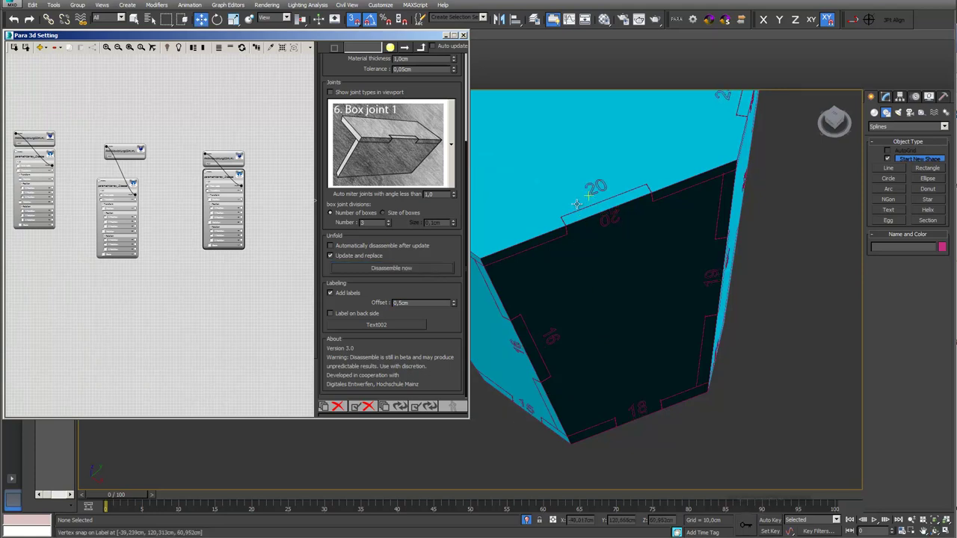
double_click(408, 303)
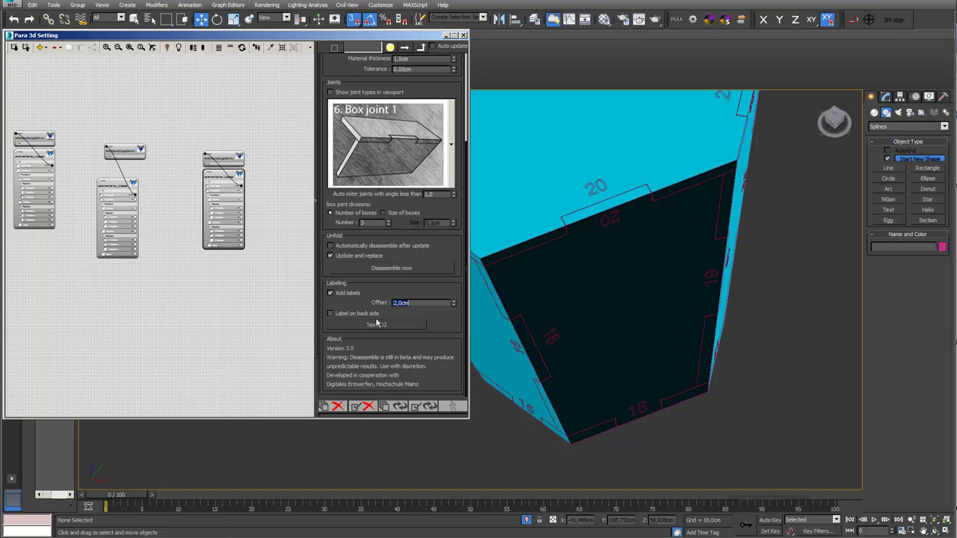
click(414, 270)
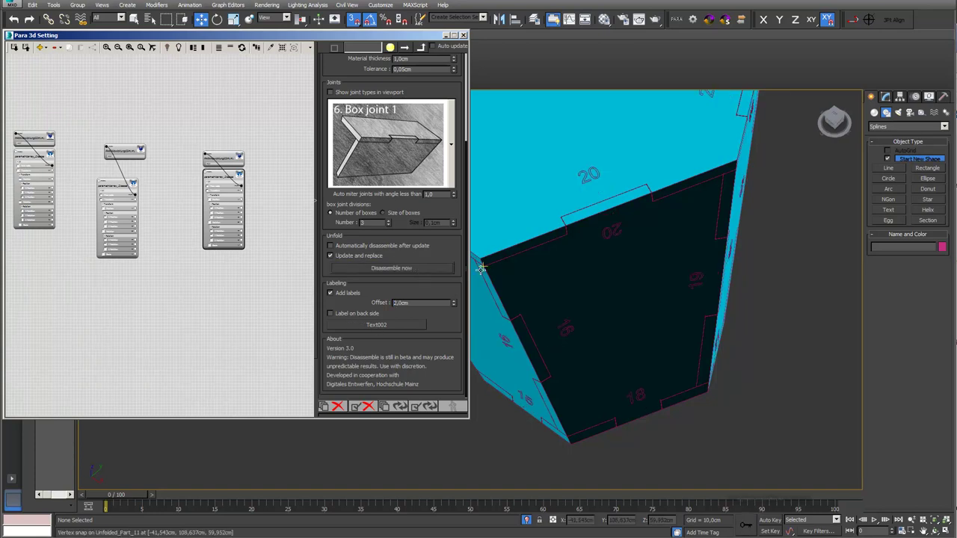
Change the label text's font to 1CamBam_Stick_1, pick the spline again as the text object and disassemble the object
click(381, 326)
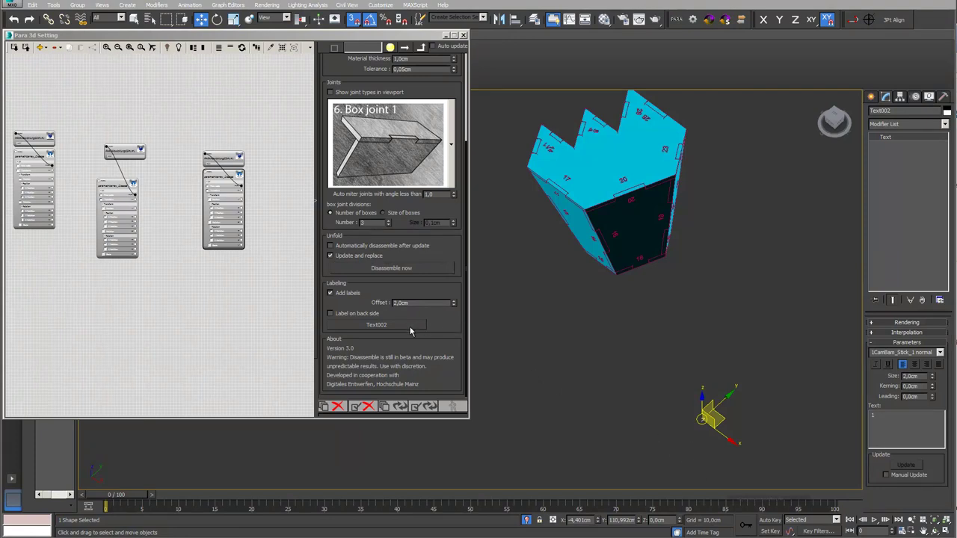
drag(702, 418, 664, 383)
click(376, 325)
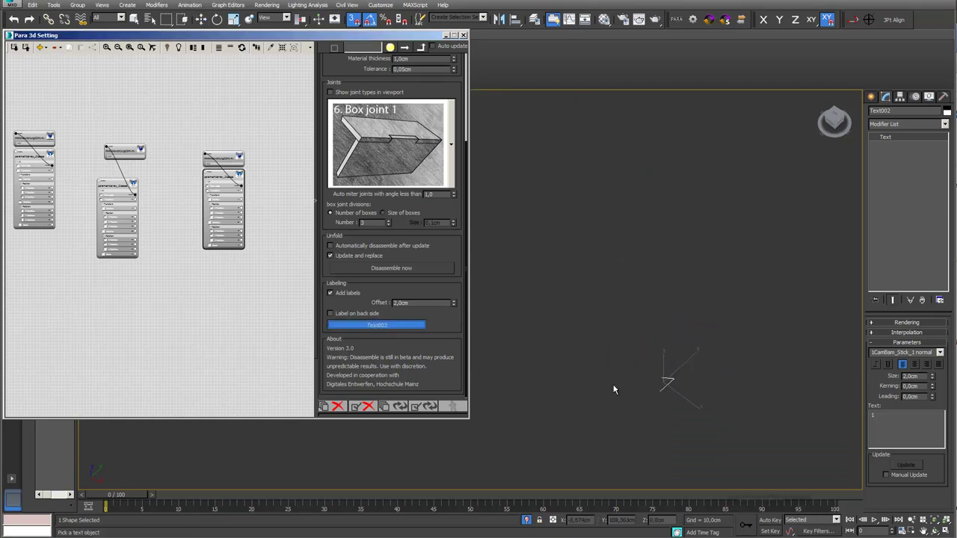
click(667, 390)
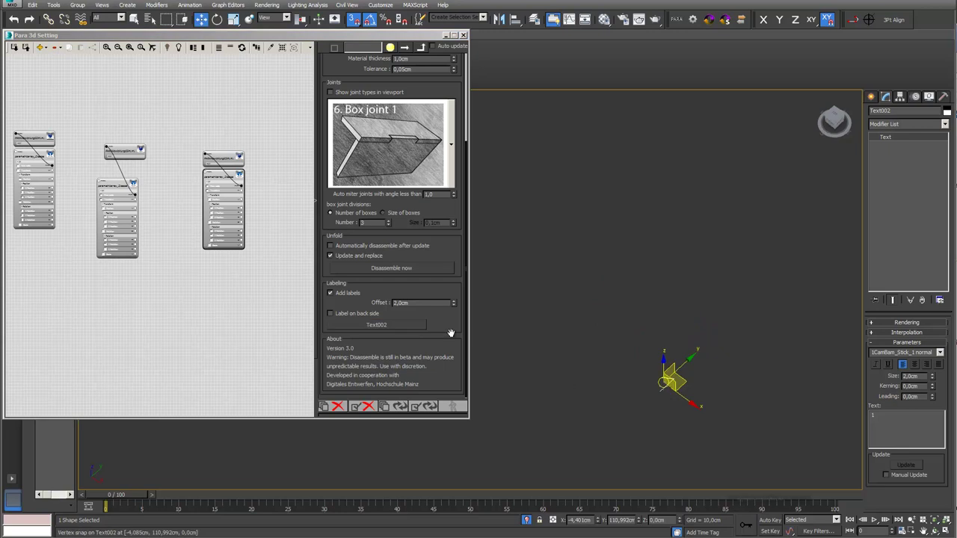
click(427, 273)
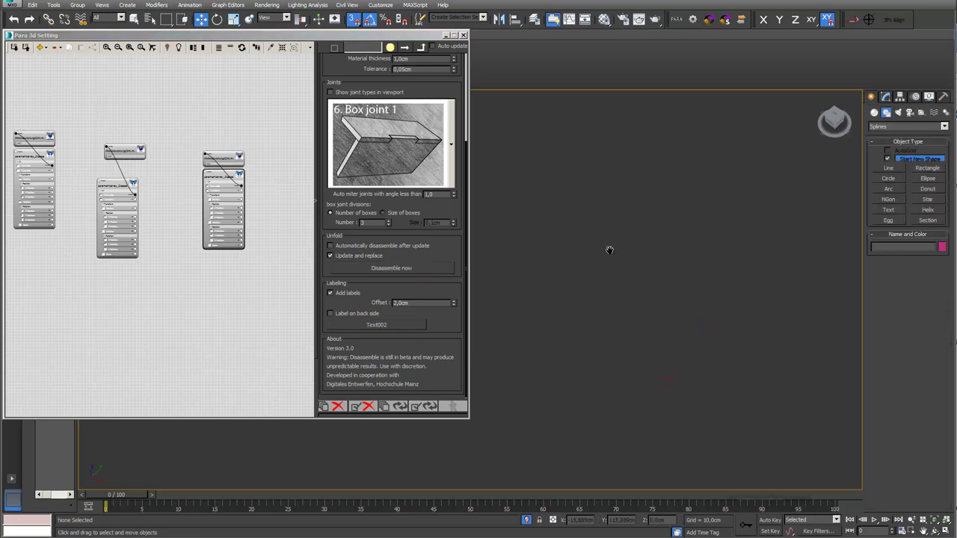
middle_drag(608, 252, 645, 306)
middle_drag(590, 191, 593, 294)
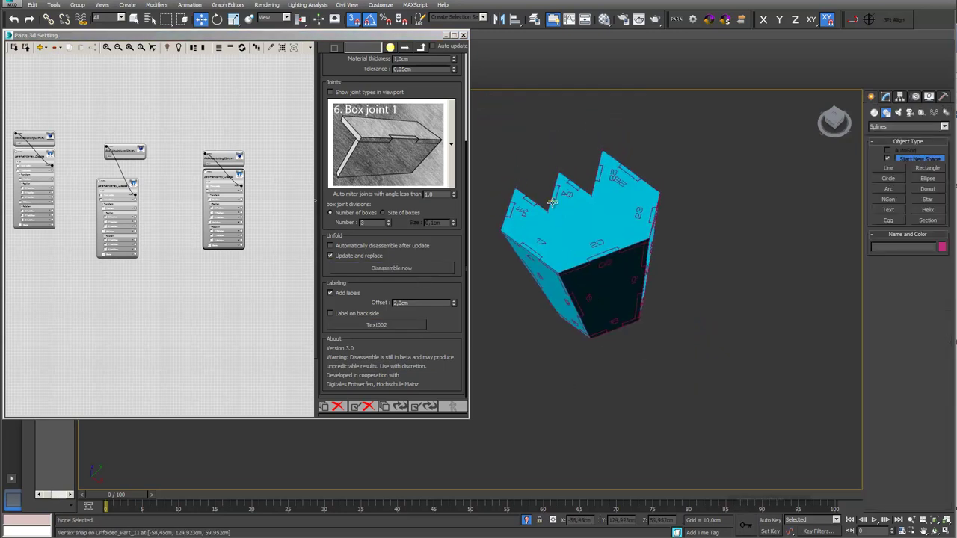
scroll(553, 202, up, 5)
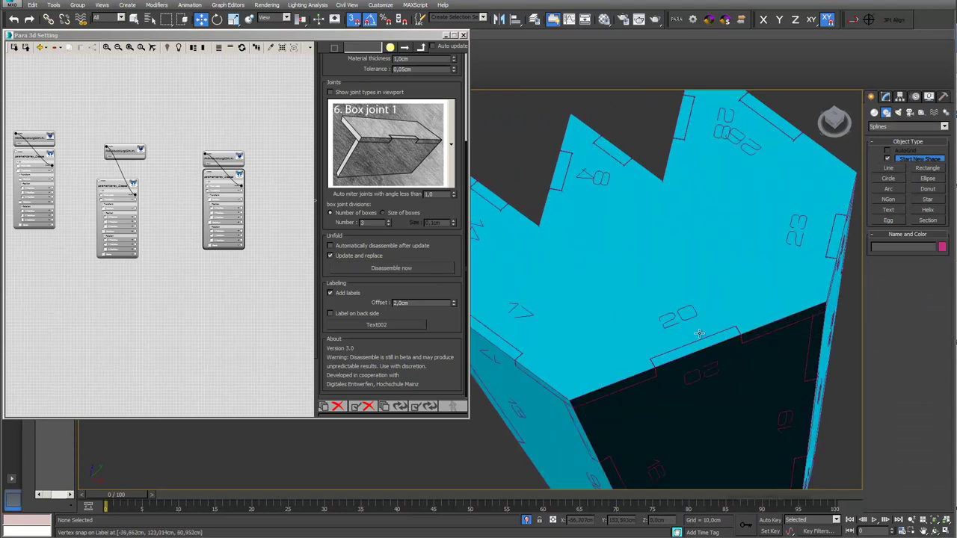
scroll(687, 309, up, 3)
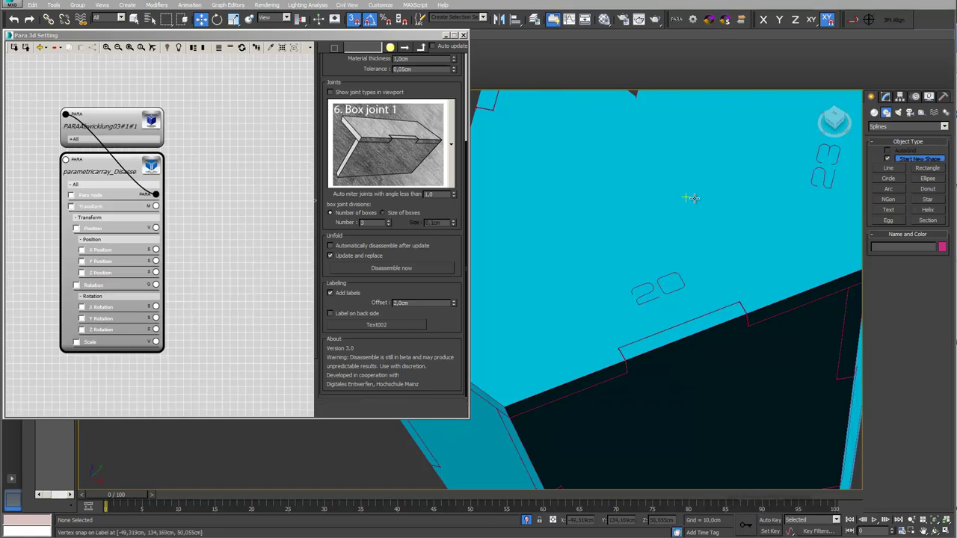
scroll(667, 236, down, 5)
scroll(667, 235, down, 4)
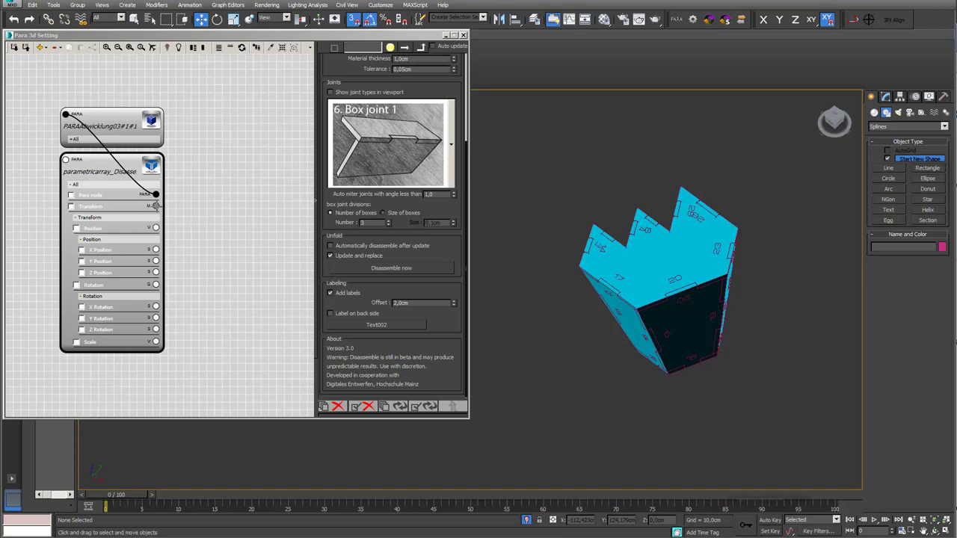
Connect a new Packing Controller to the Disassemble node's Transform input and choose Rectangle packing
drag(155, 205, 219, 213)
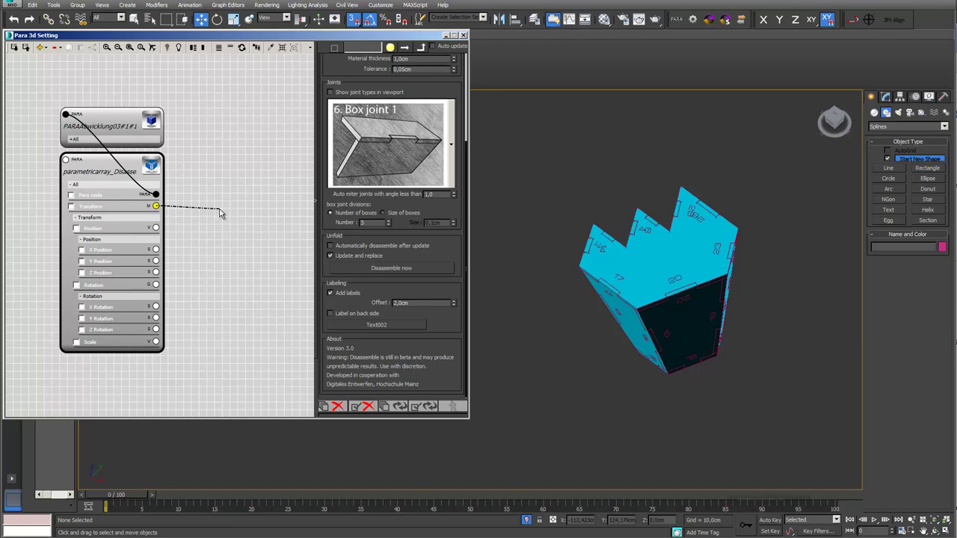
drag(219, 213, 222, 209)
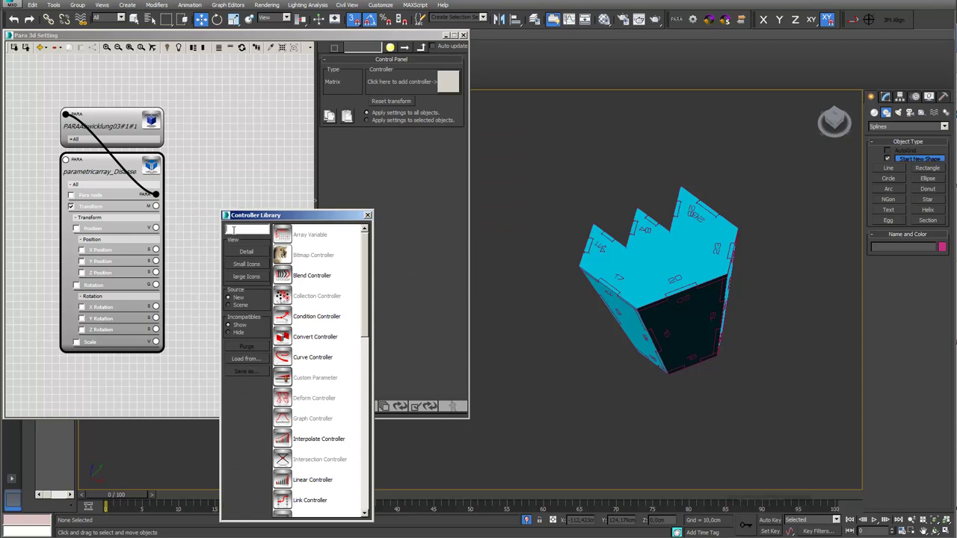
text(pack)
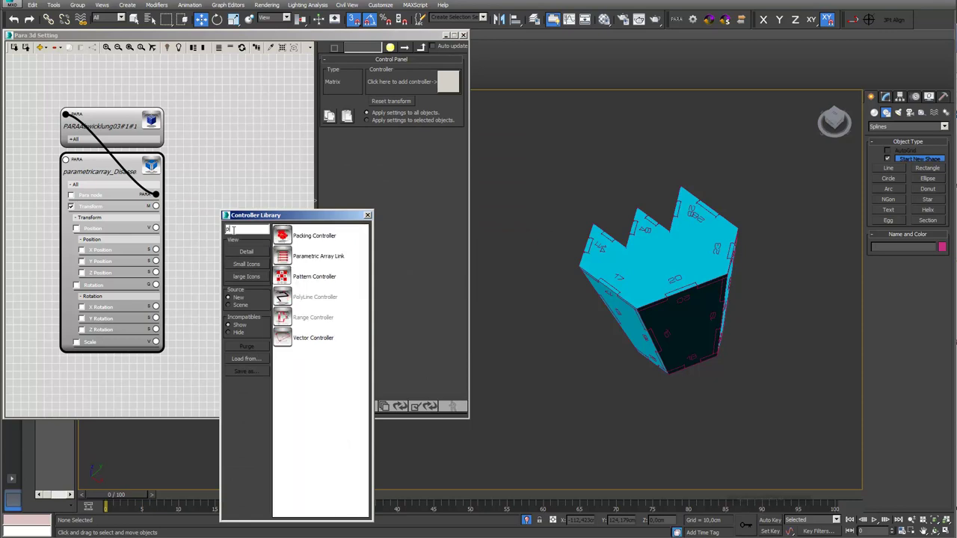
double_click(282, 236)
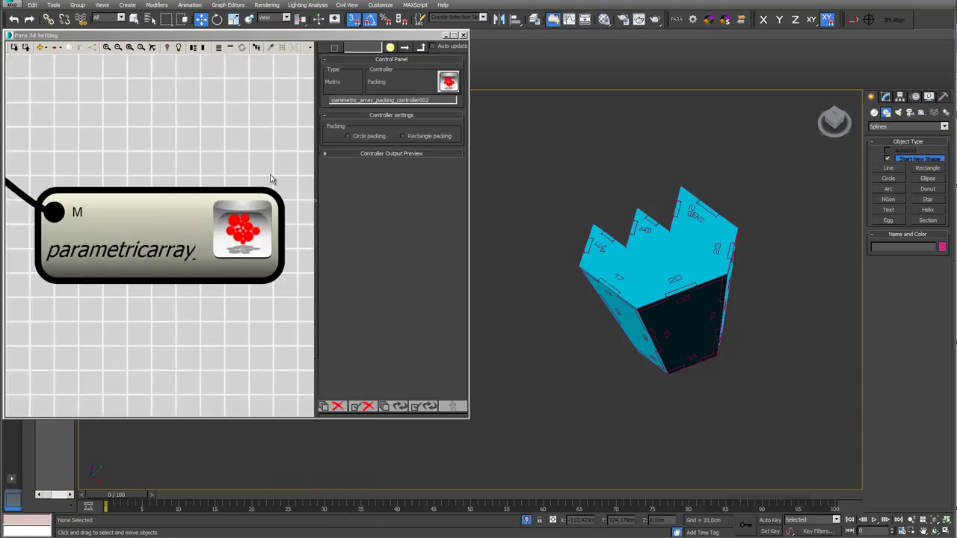
click(403, 137)
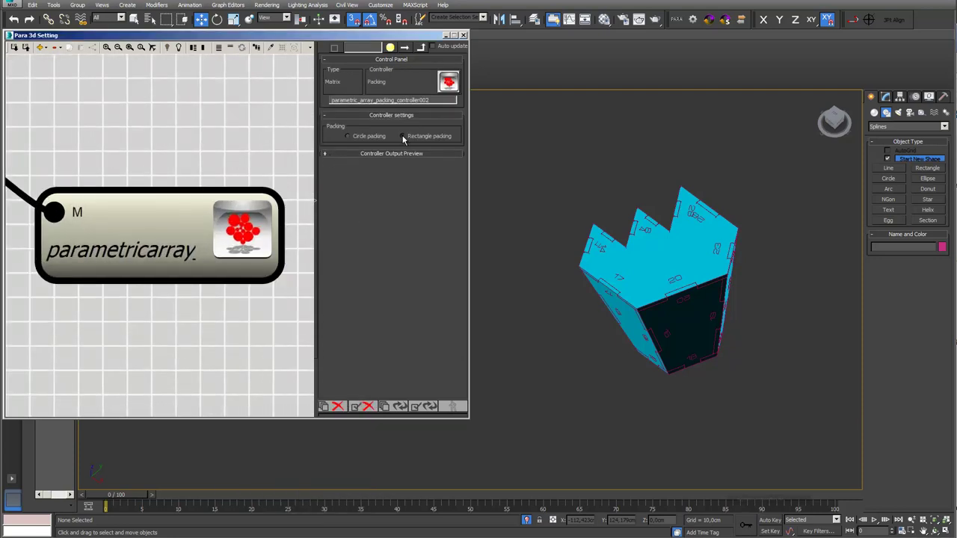
Set the packing area's width and height to 100 and pack the parts, checking the layout in the top view
scroll(236, 133, down, 2)
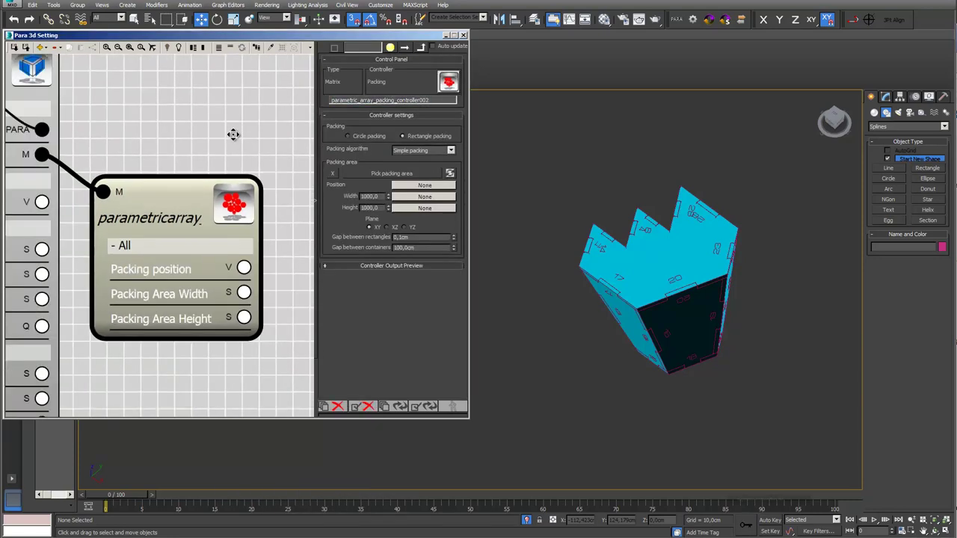
scroll(604, 180, down, 2)
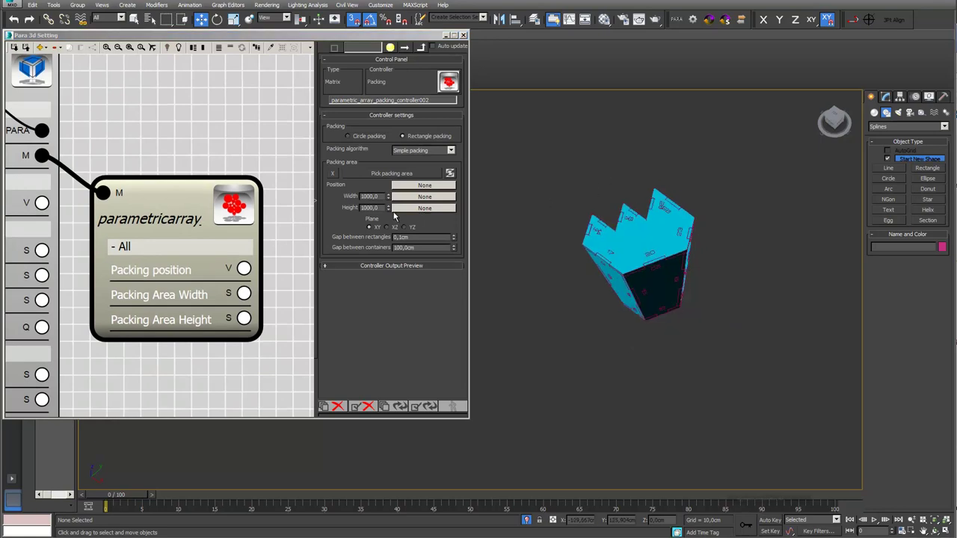
click(370, 195)
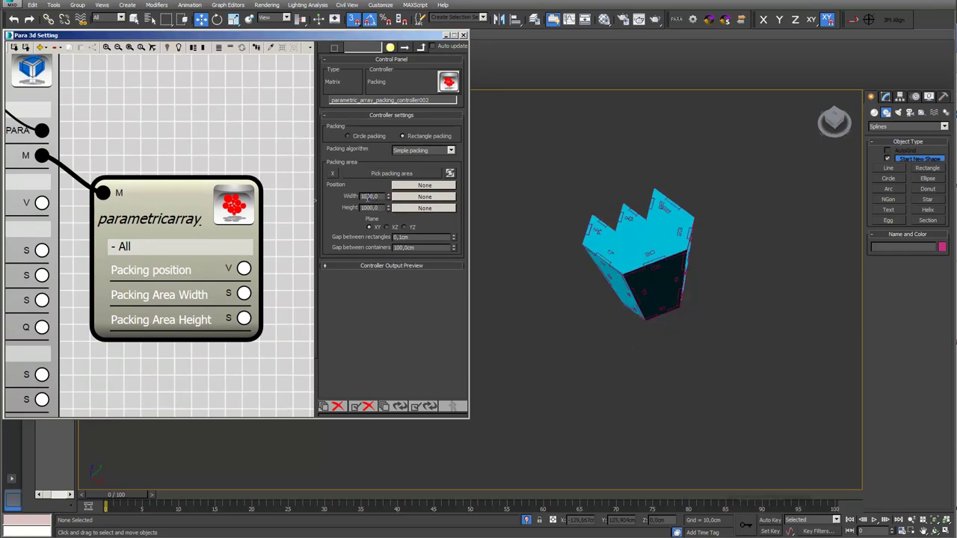
key(BackSpace)
key(Return)
click(373, 208)
key(BackSpace)
click(566, 346)
middle_drag(720, 322, 740, 250)
middle_drag(757, 327, 695, 316)
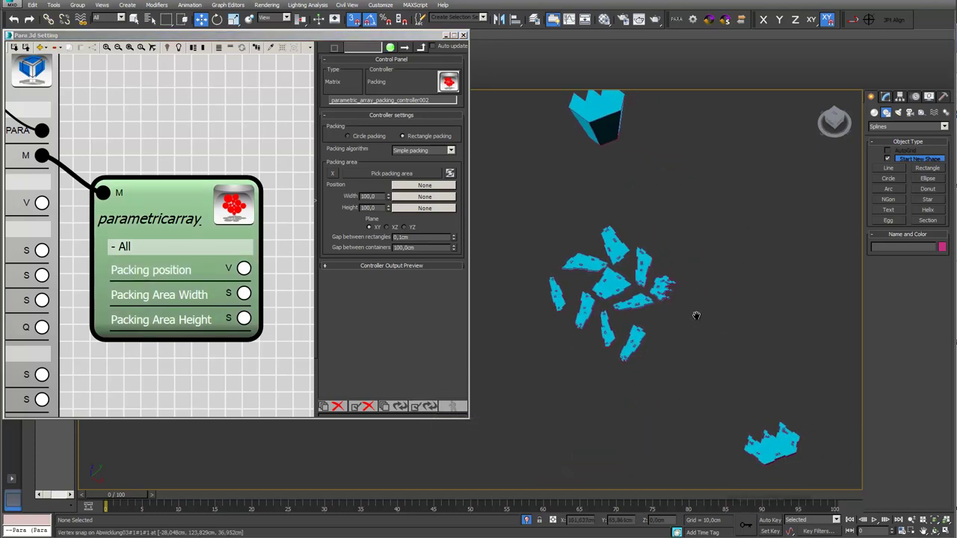
key(t)
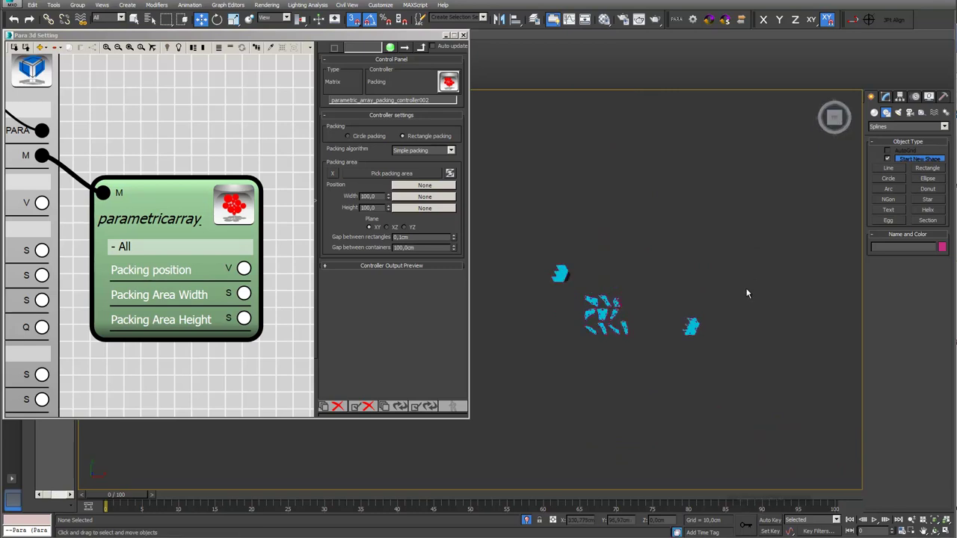
scroll(636, 299, up, 10)
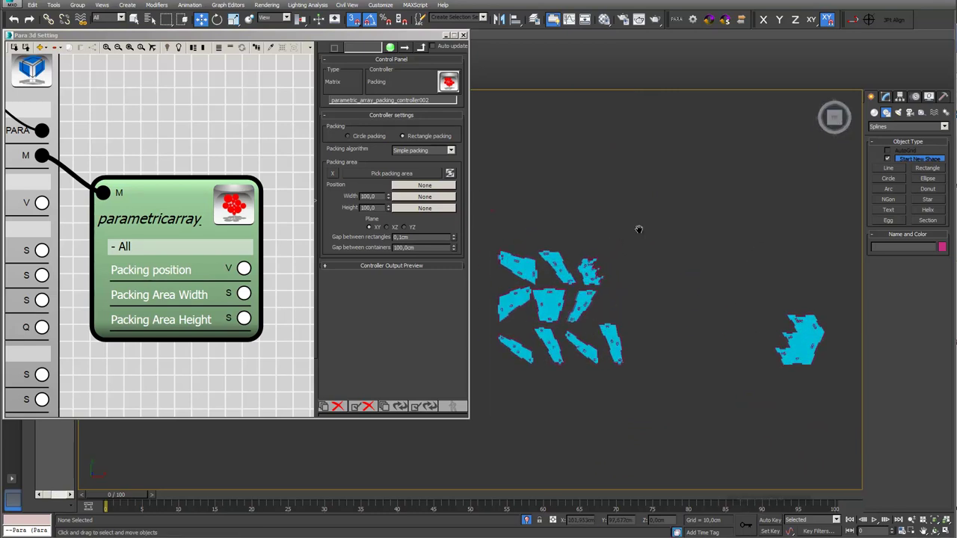
Set the gap between containers to 10 cm and update the packing
double_click(400, 247)
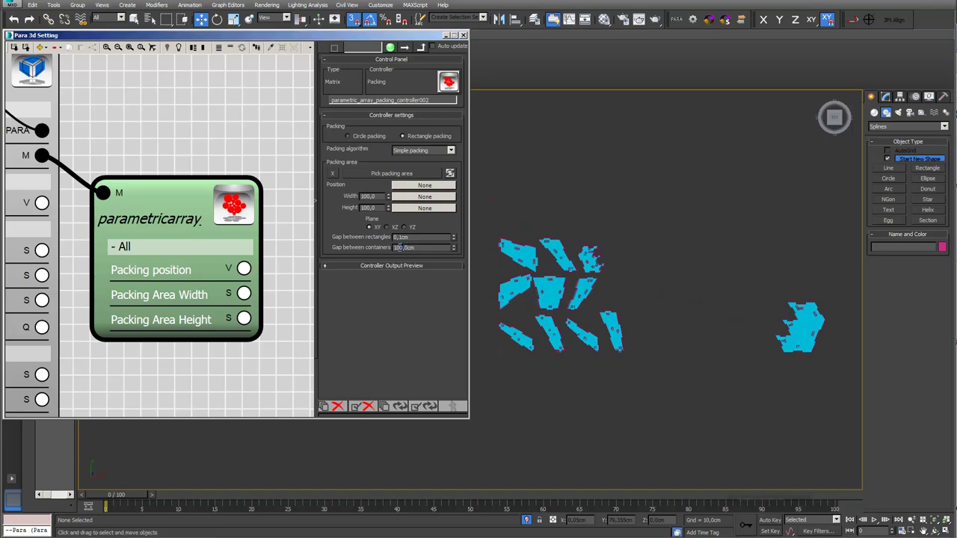
drag(393, 248, 410, 247)
click(400, 406)
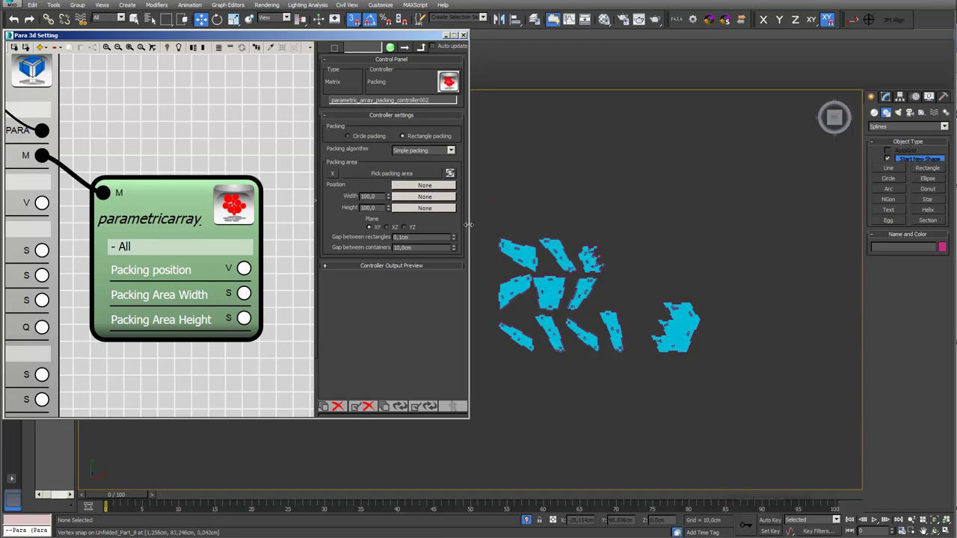
Draw a rectangle spline in the empty area beside the packed parts and set its length and width to 80 cm
click(935, 169)
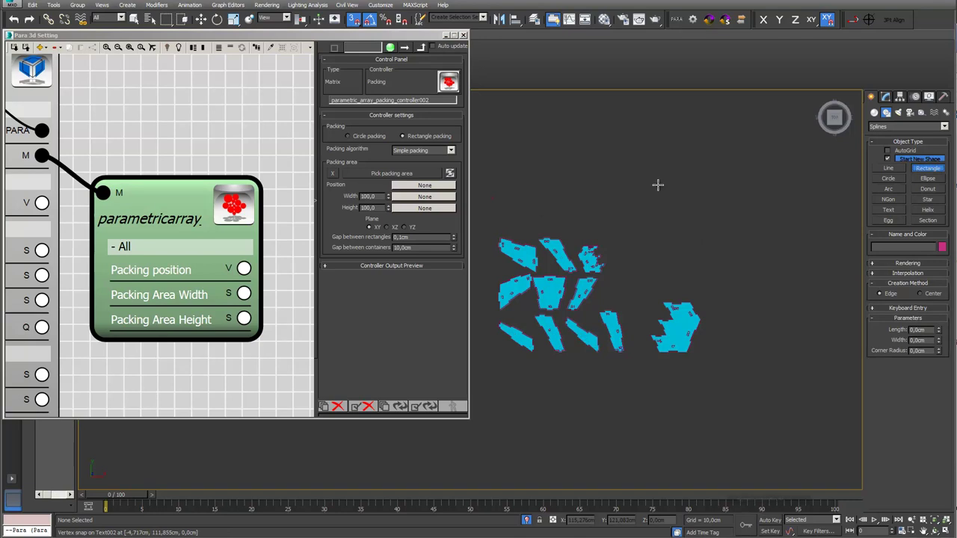
drag(700, 158, 802, 232)
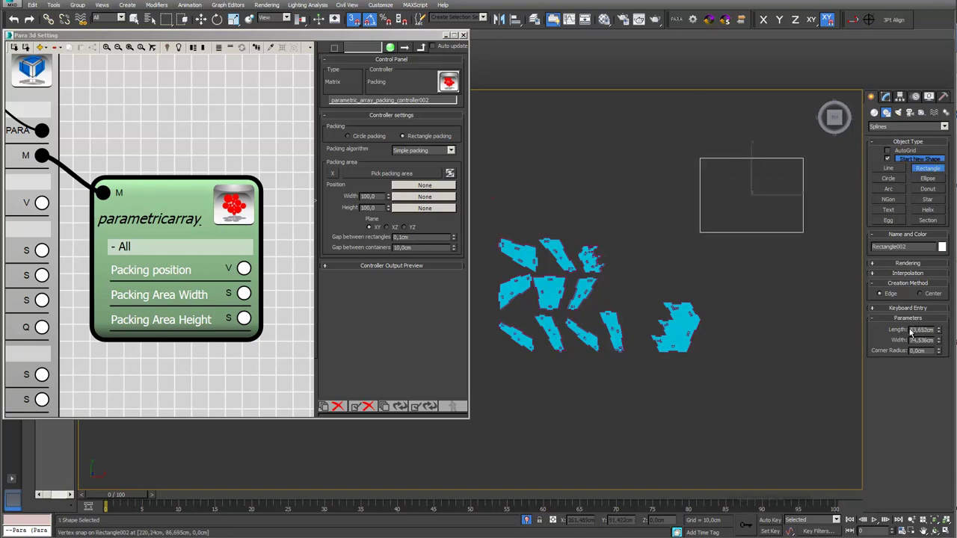
double_click(914, 330)
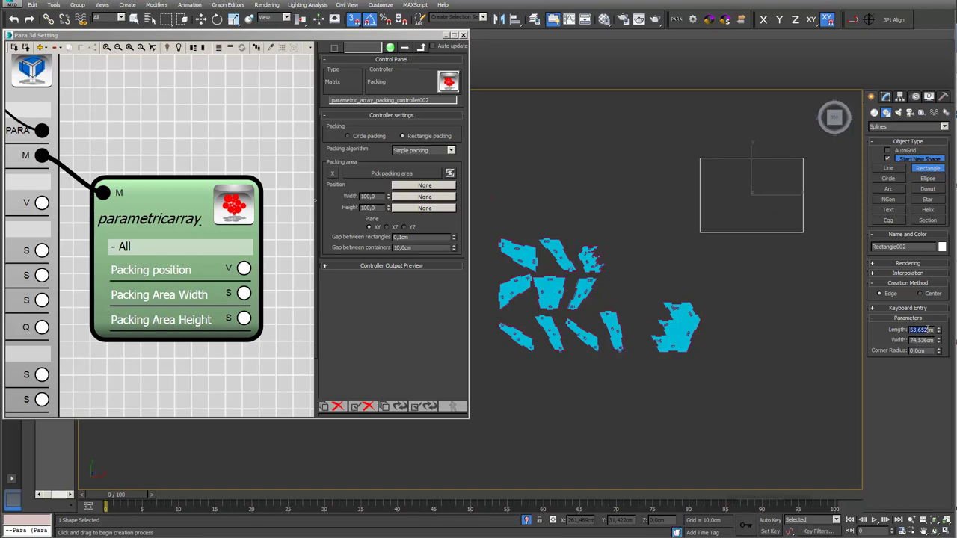
text(80)
key(Return)
key(Tab)
text(80)
key(Return)
Pick the new rectangle as the controller's packing area and update the packing
click(411, 174)
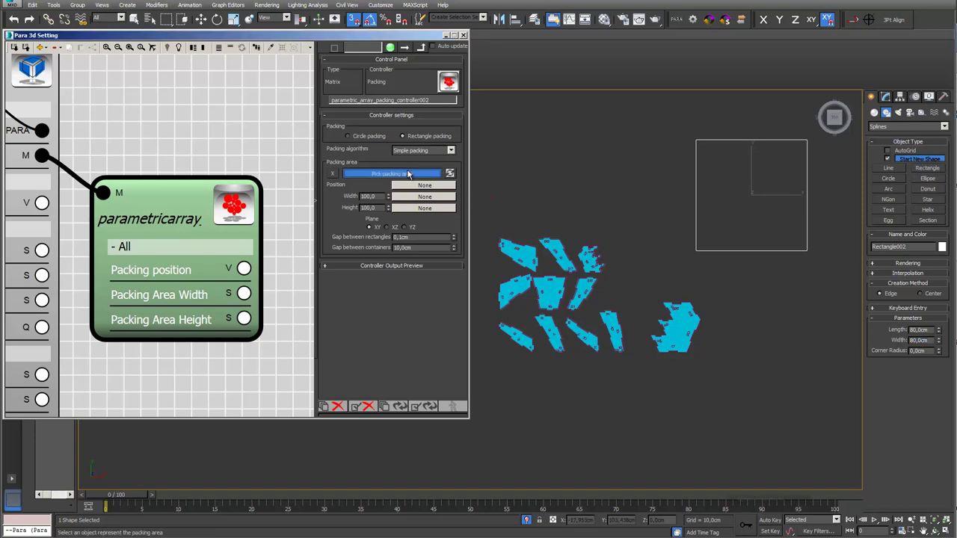
click(694, 224)
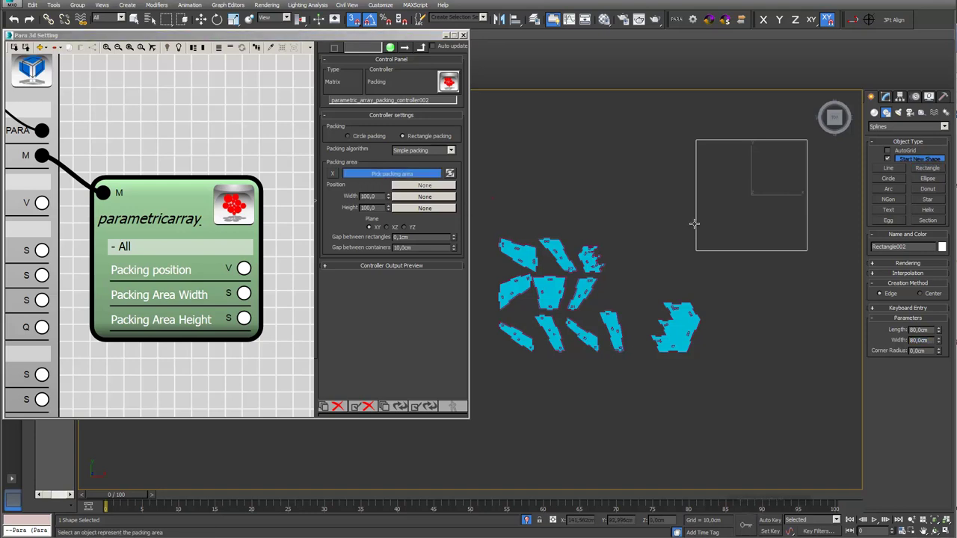
click(428, 408)
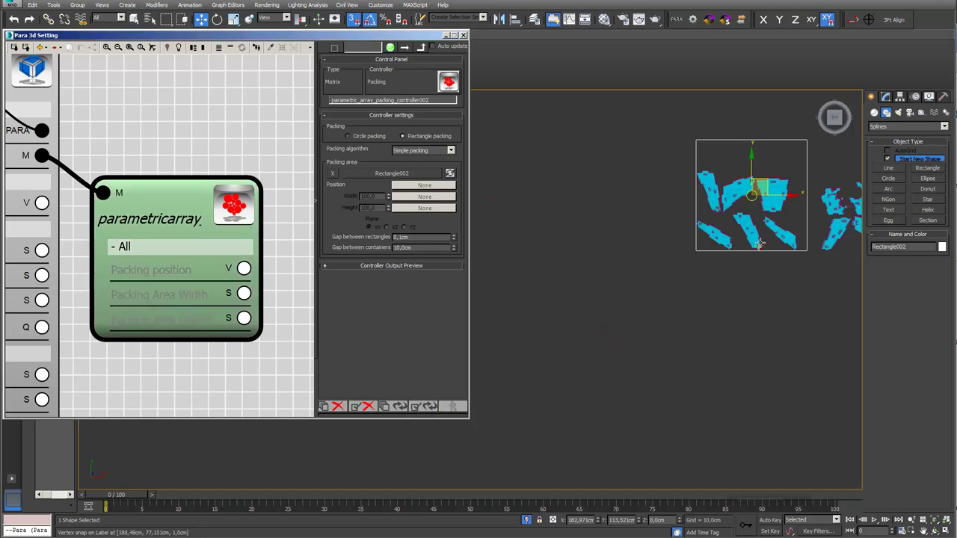
middle_drag(747, 199, 581, 220)
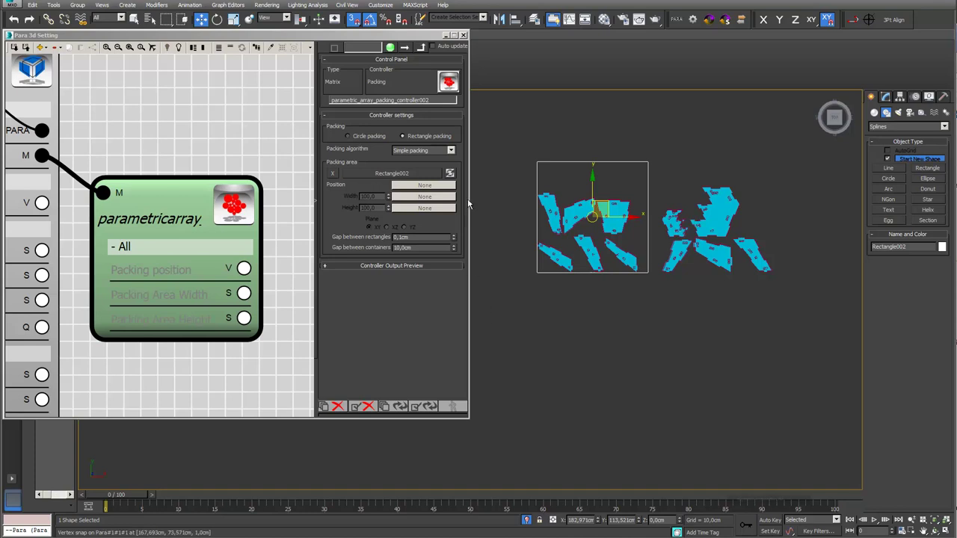
Try repacking the parts with the Simple packing(sorted) algorithm and with Arevalo packing
click(451, 150)
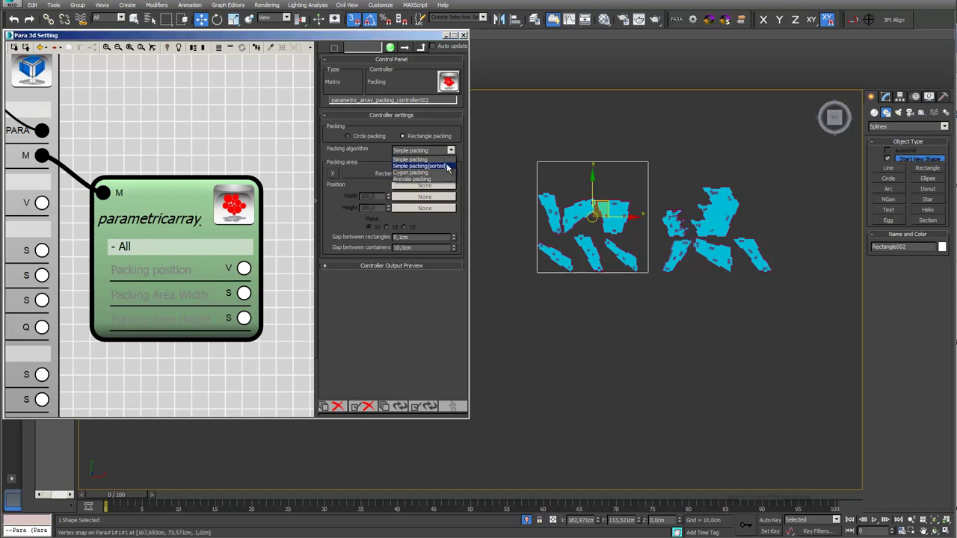
click(447, 167)
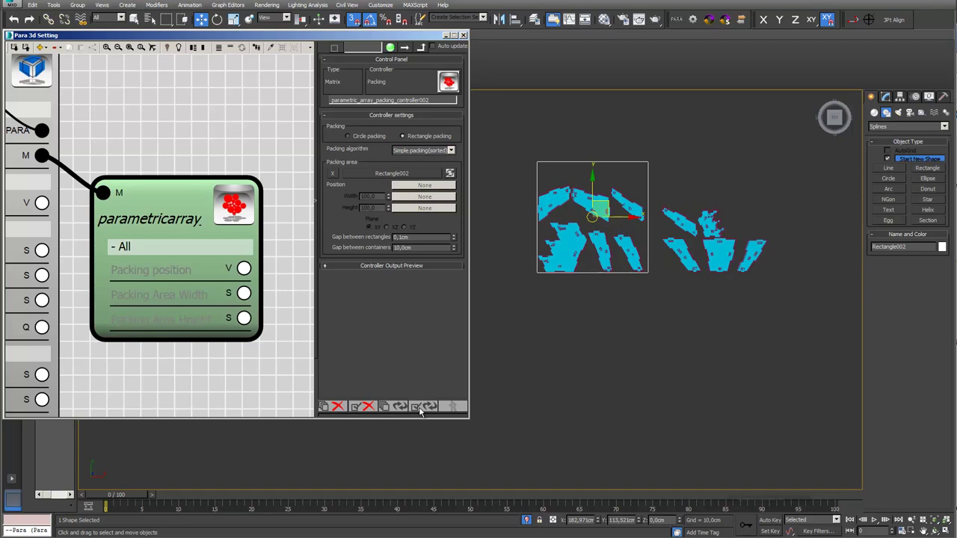
click(451, 150)
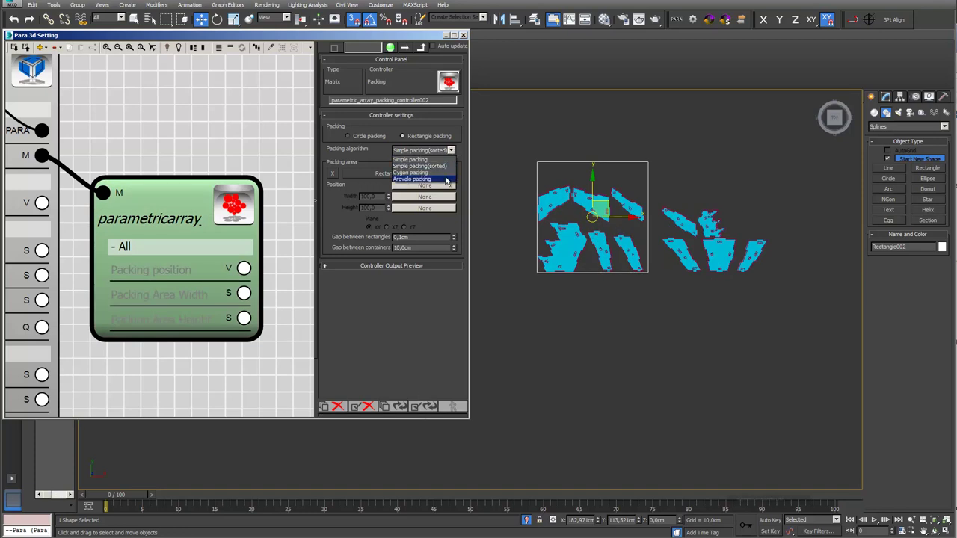
click(446, 181)
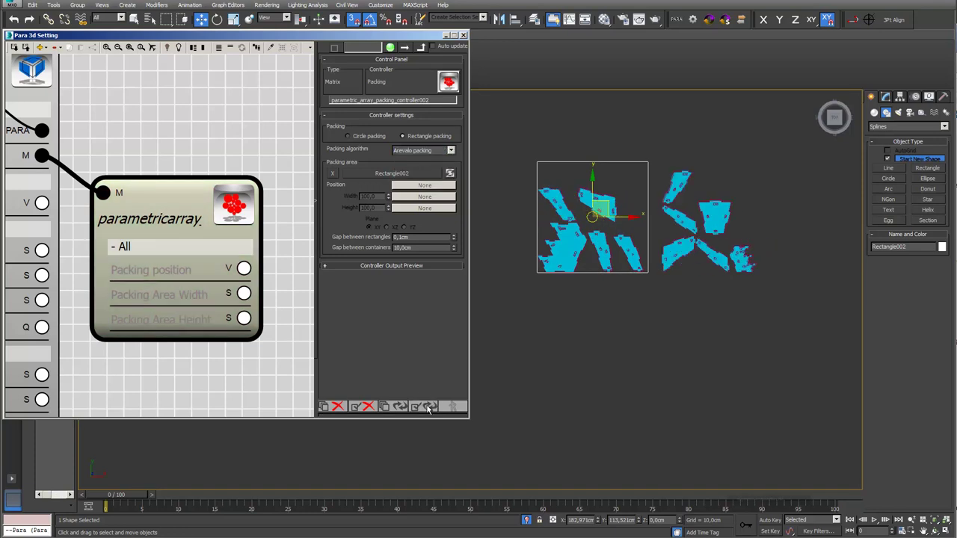
Set the packing algorithm to Cygon packing and update the layout of the parts
click(452, 151)
click(441, 168)
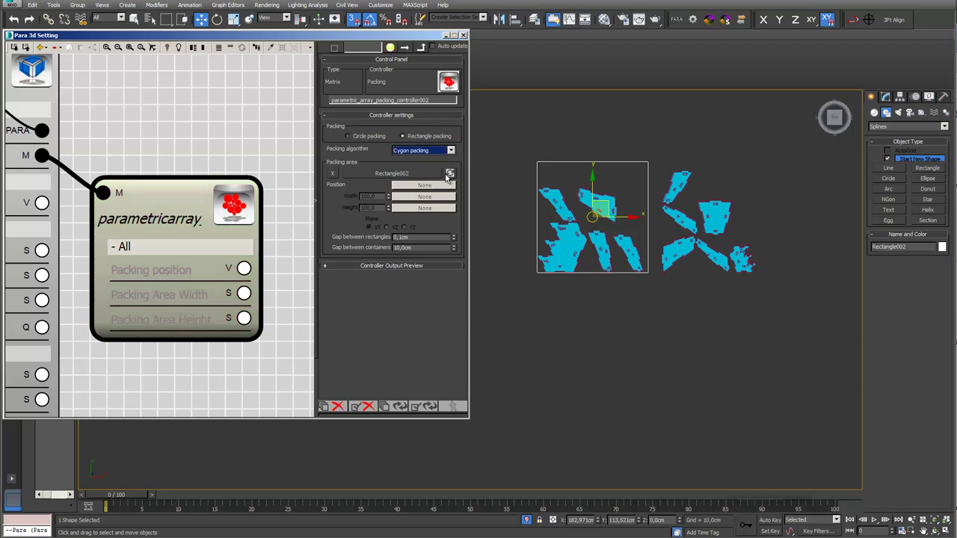
click(425, 407)
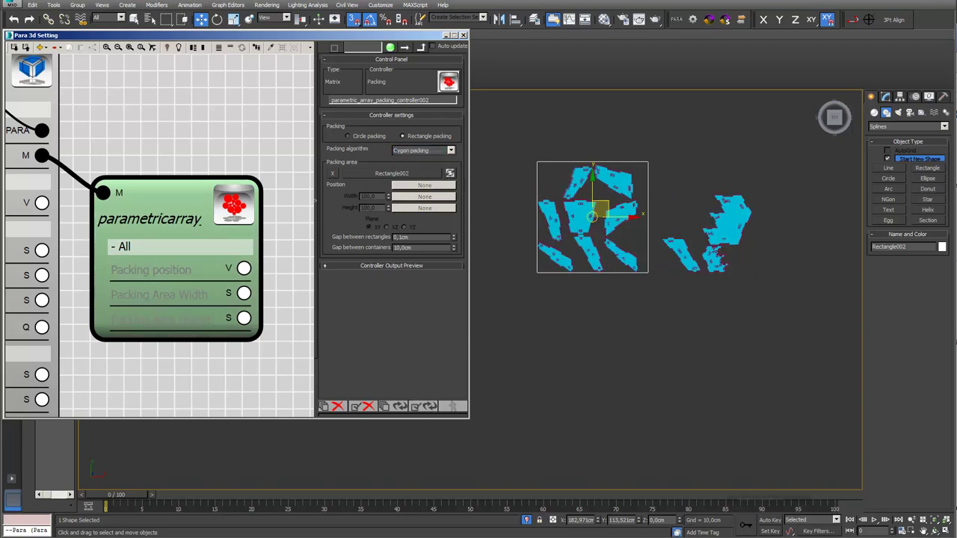